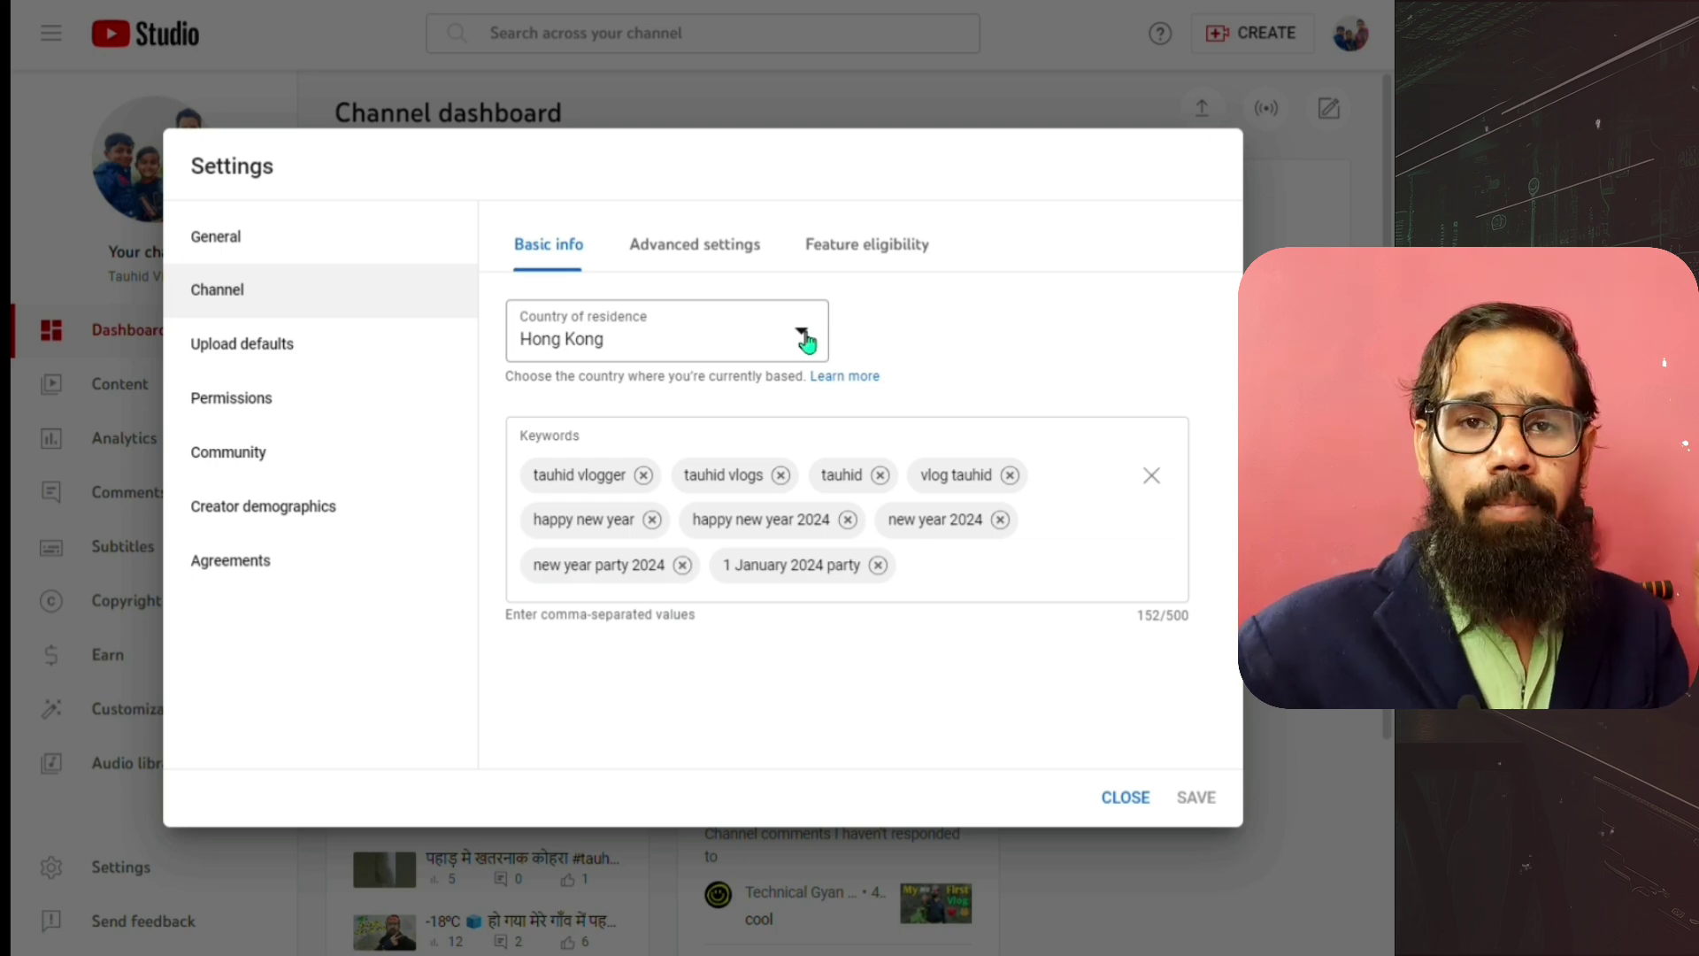
Set the channel's country of residence to India.
left_click(805, 341)
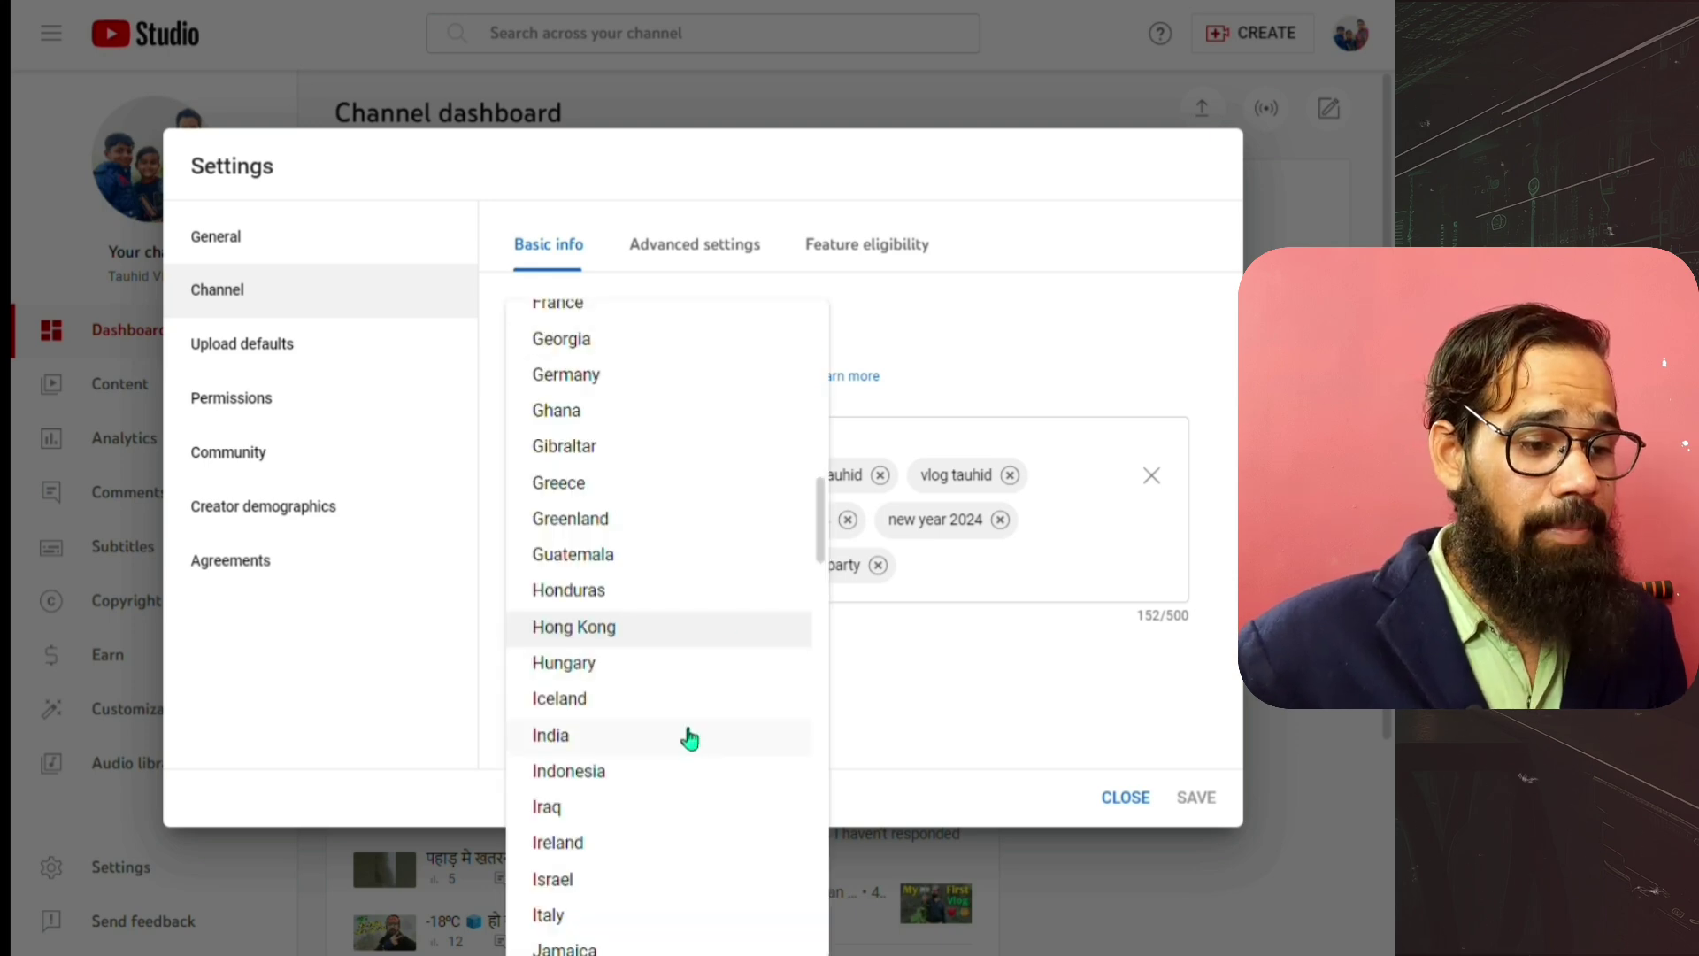
left_click(574, 744)
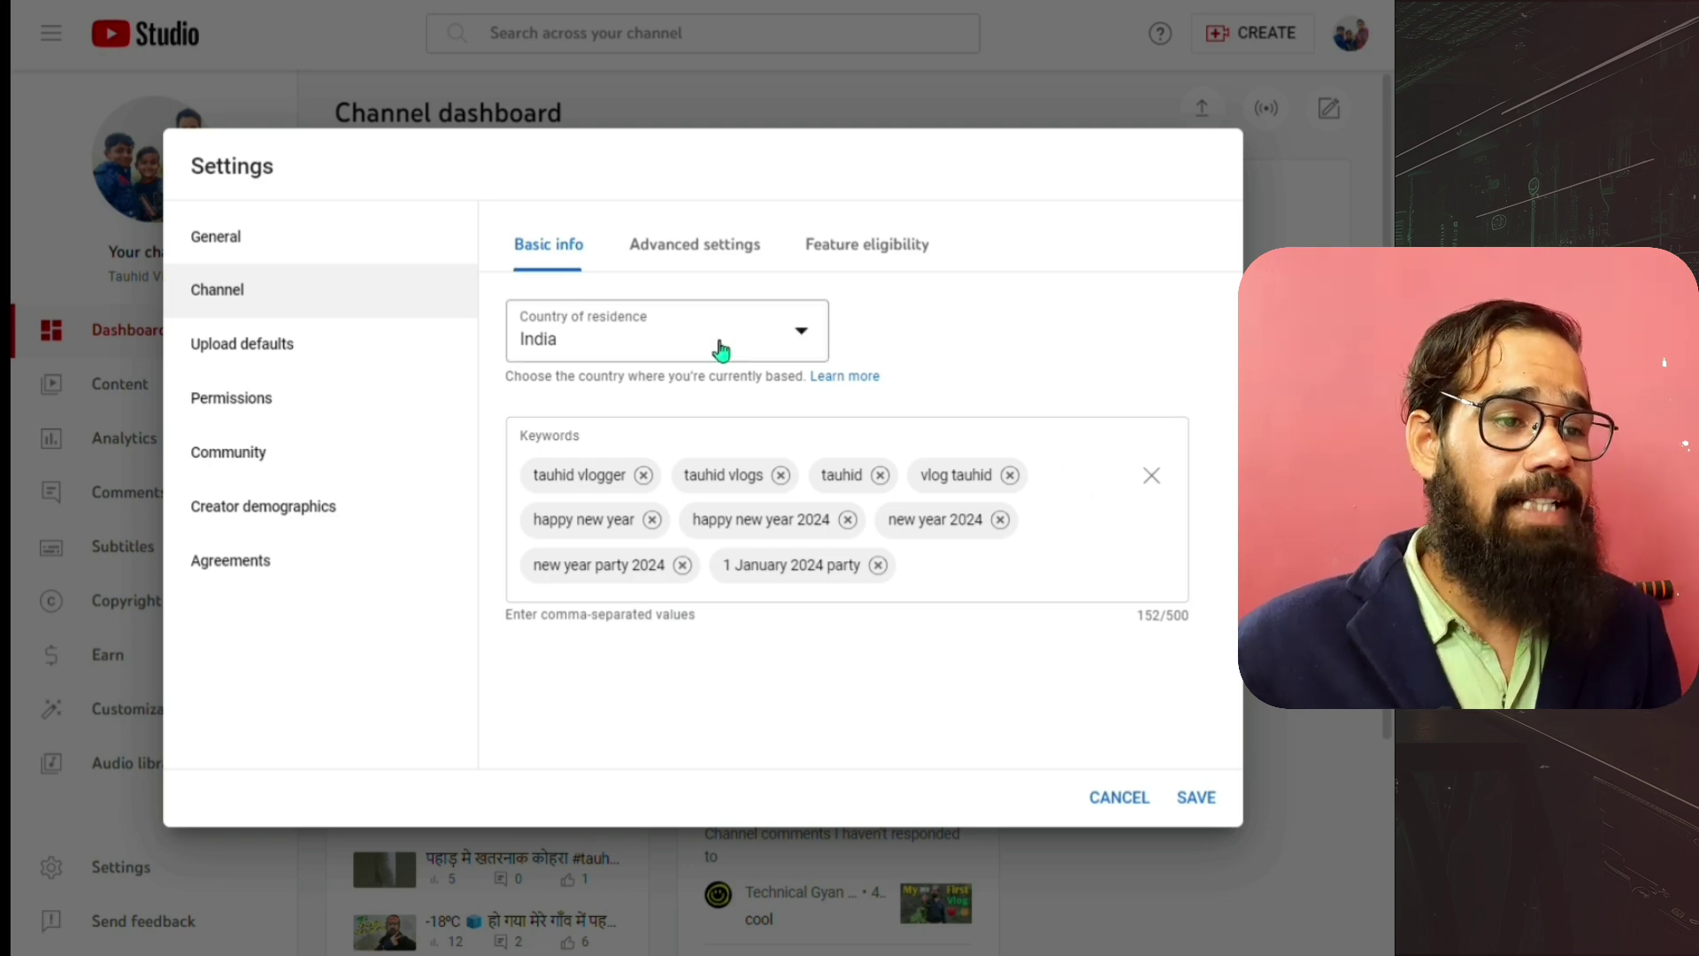
Examine the made-for-kids audience choices in the channel's advanced settings.
left_click(708, 255)
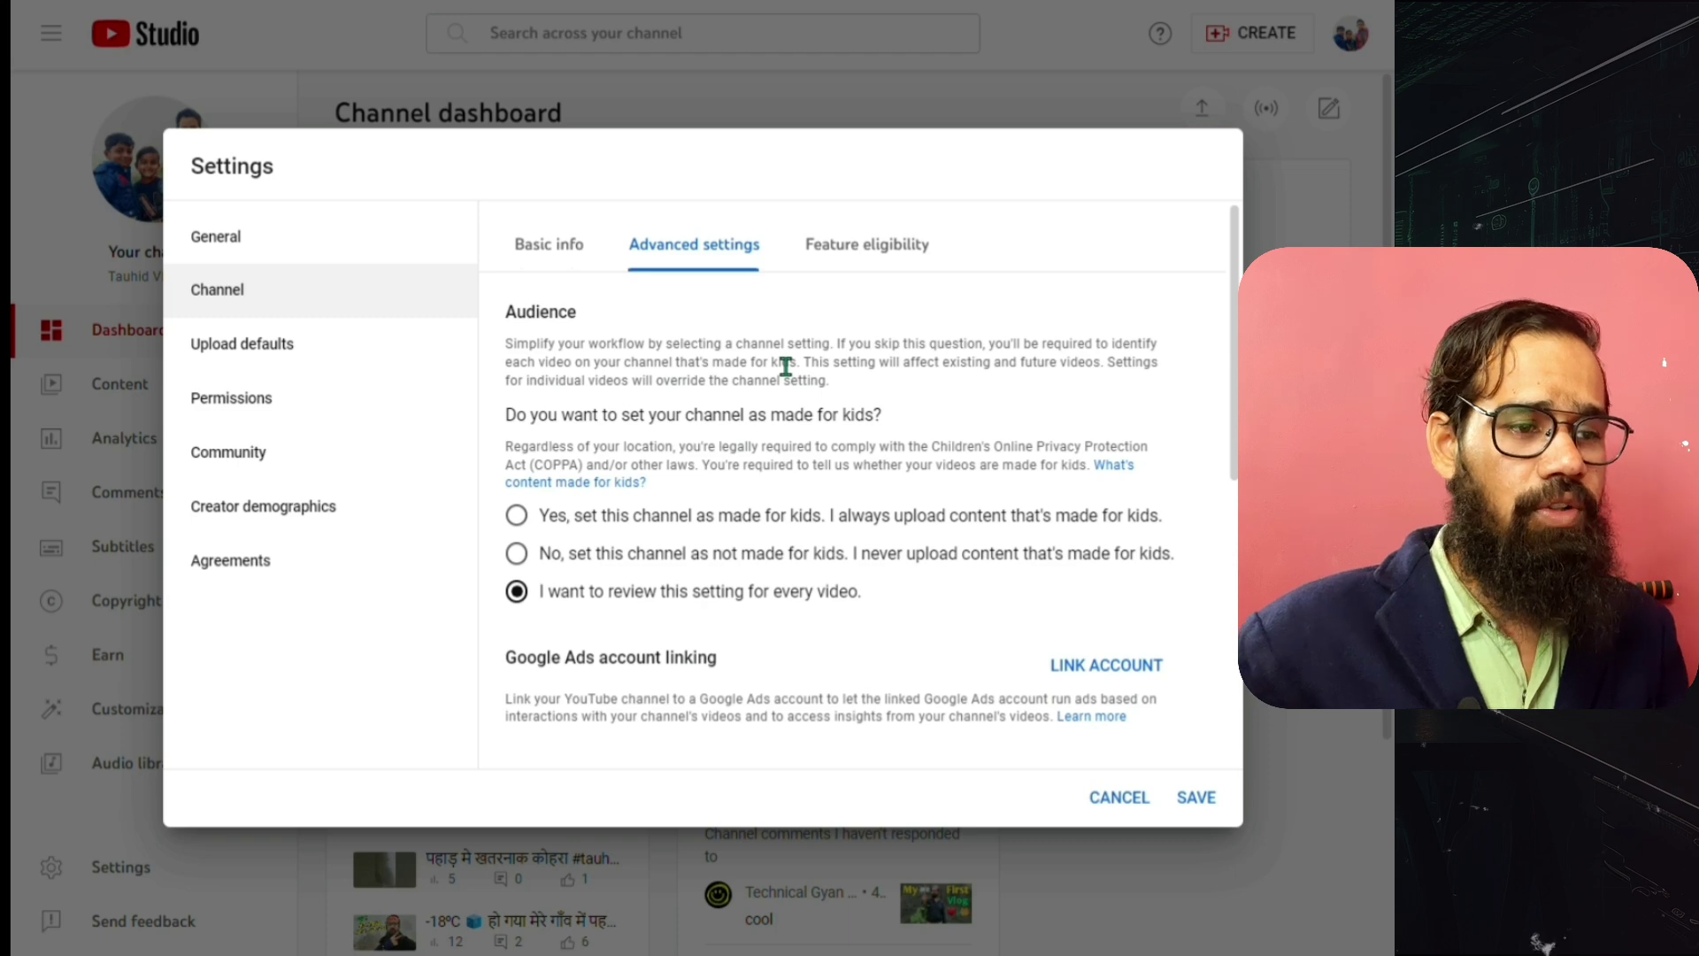
scroll(781, 355, "down", 5)
scroll(782, 355, "up", 5)
scroll(786, 350, "down", 2)
scroll(809, 452, "up", 3)
left_click_drag(557, 515, 867, 608)
left_click(874, 592)
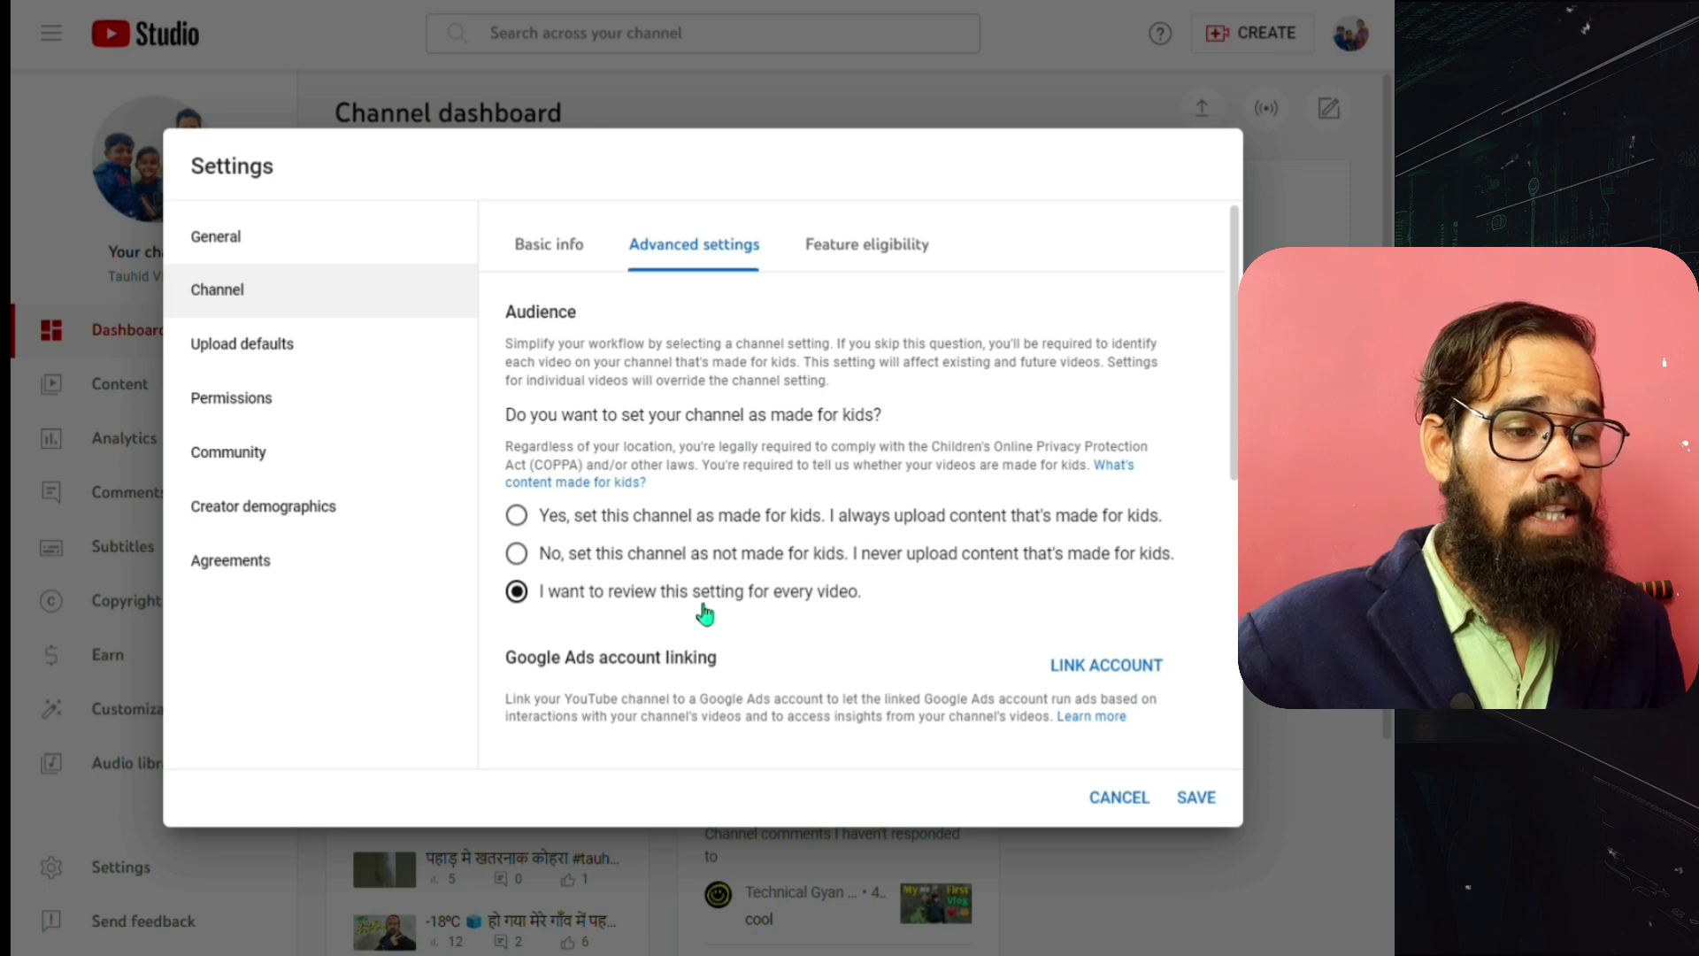
Try the audience choices in turn: not made for kids, review for every video, and made for kids.
left_click(564, 556)
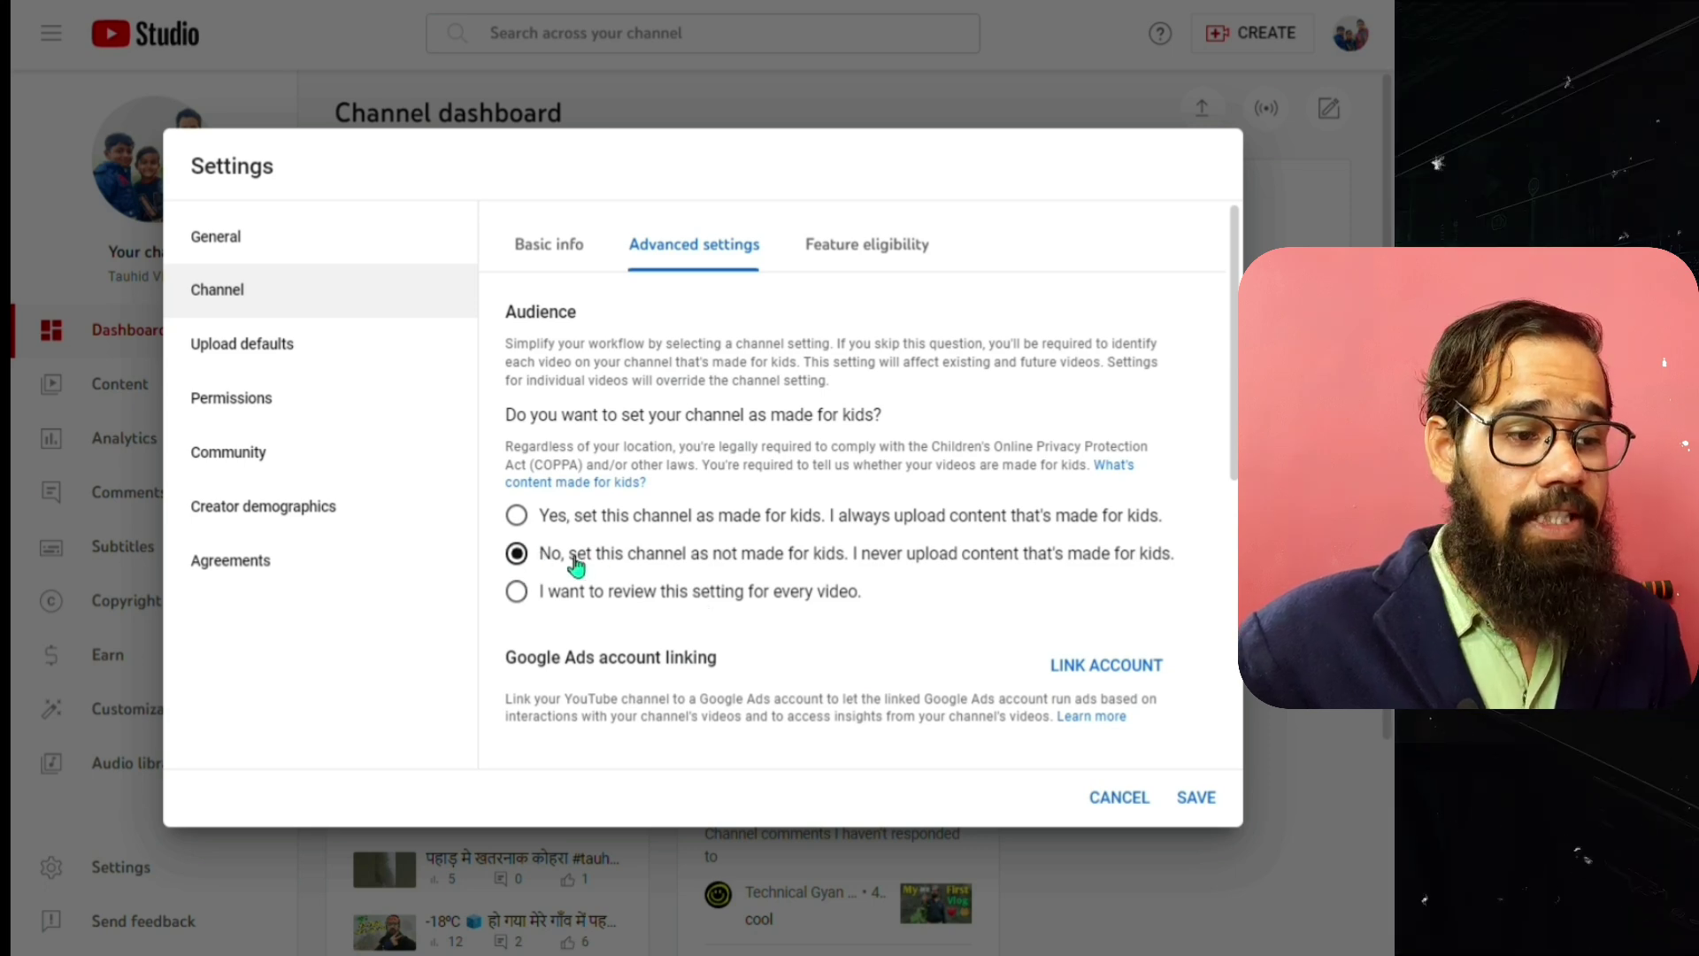
left_click_drag(569, 556, 1182, 555)
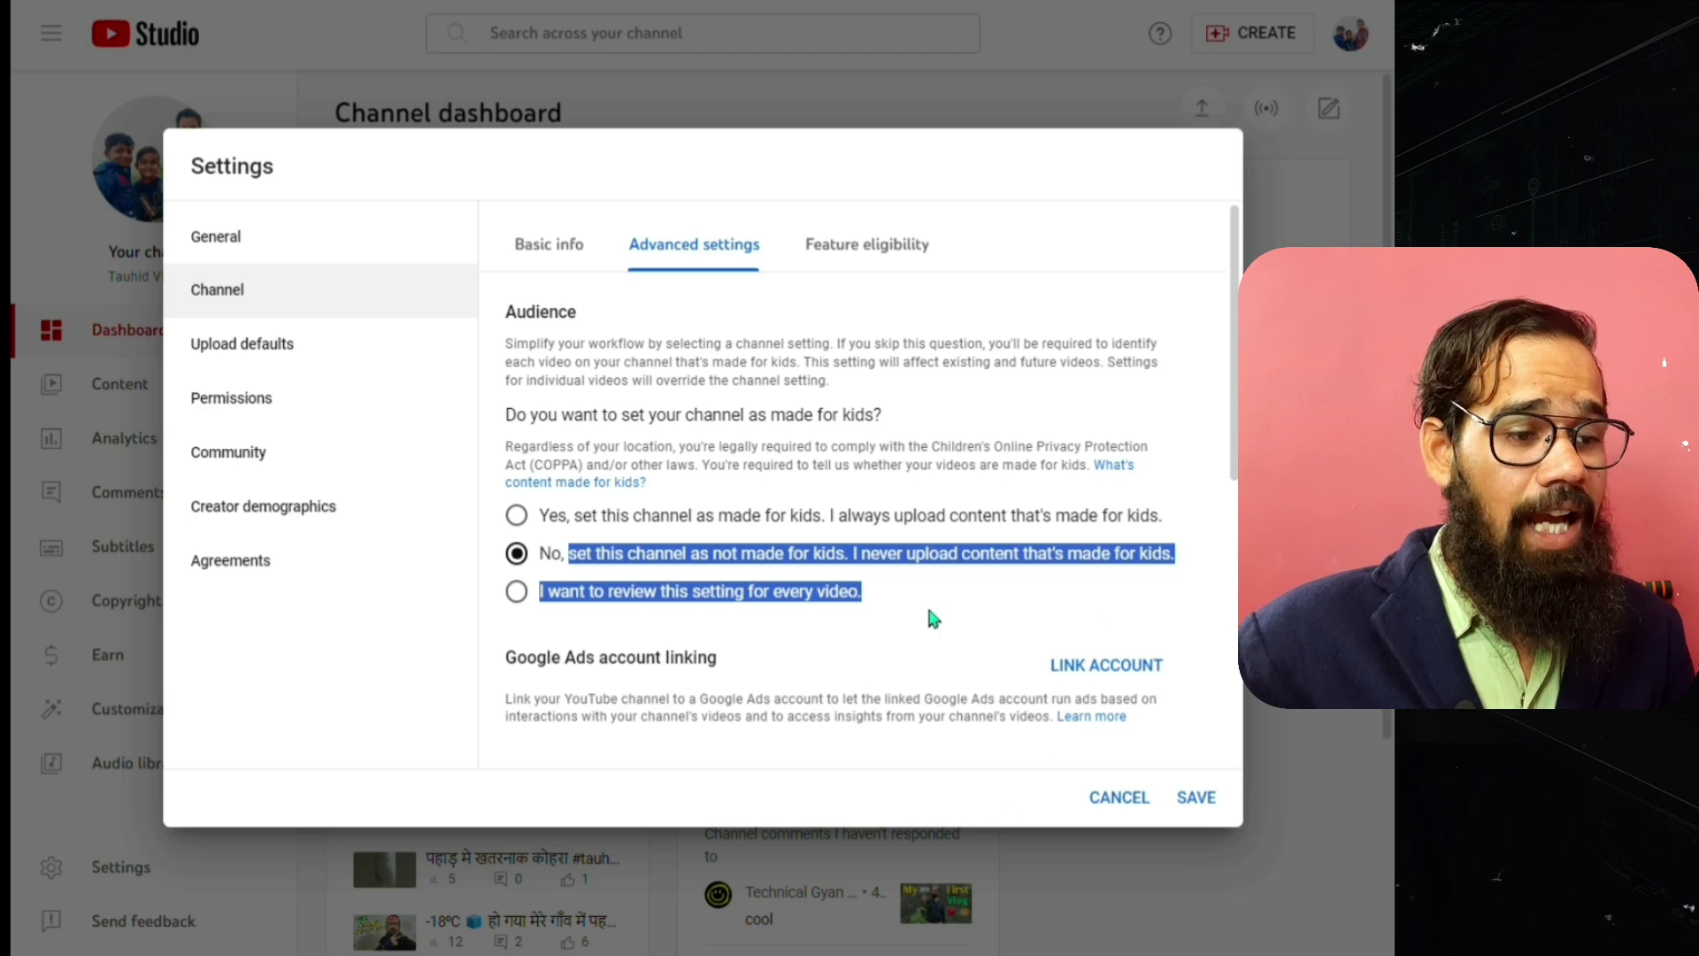
left_click(516, 591)
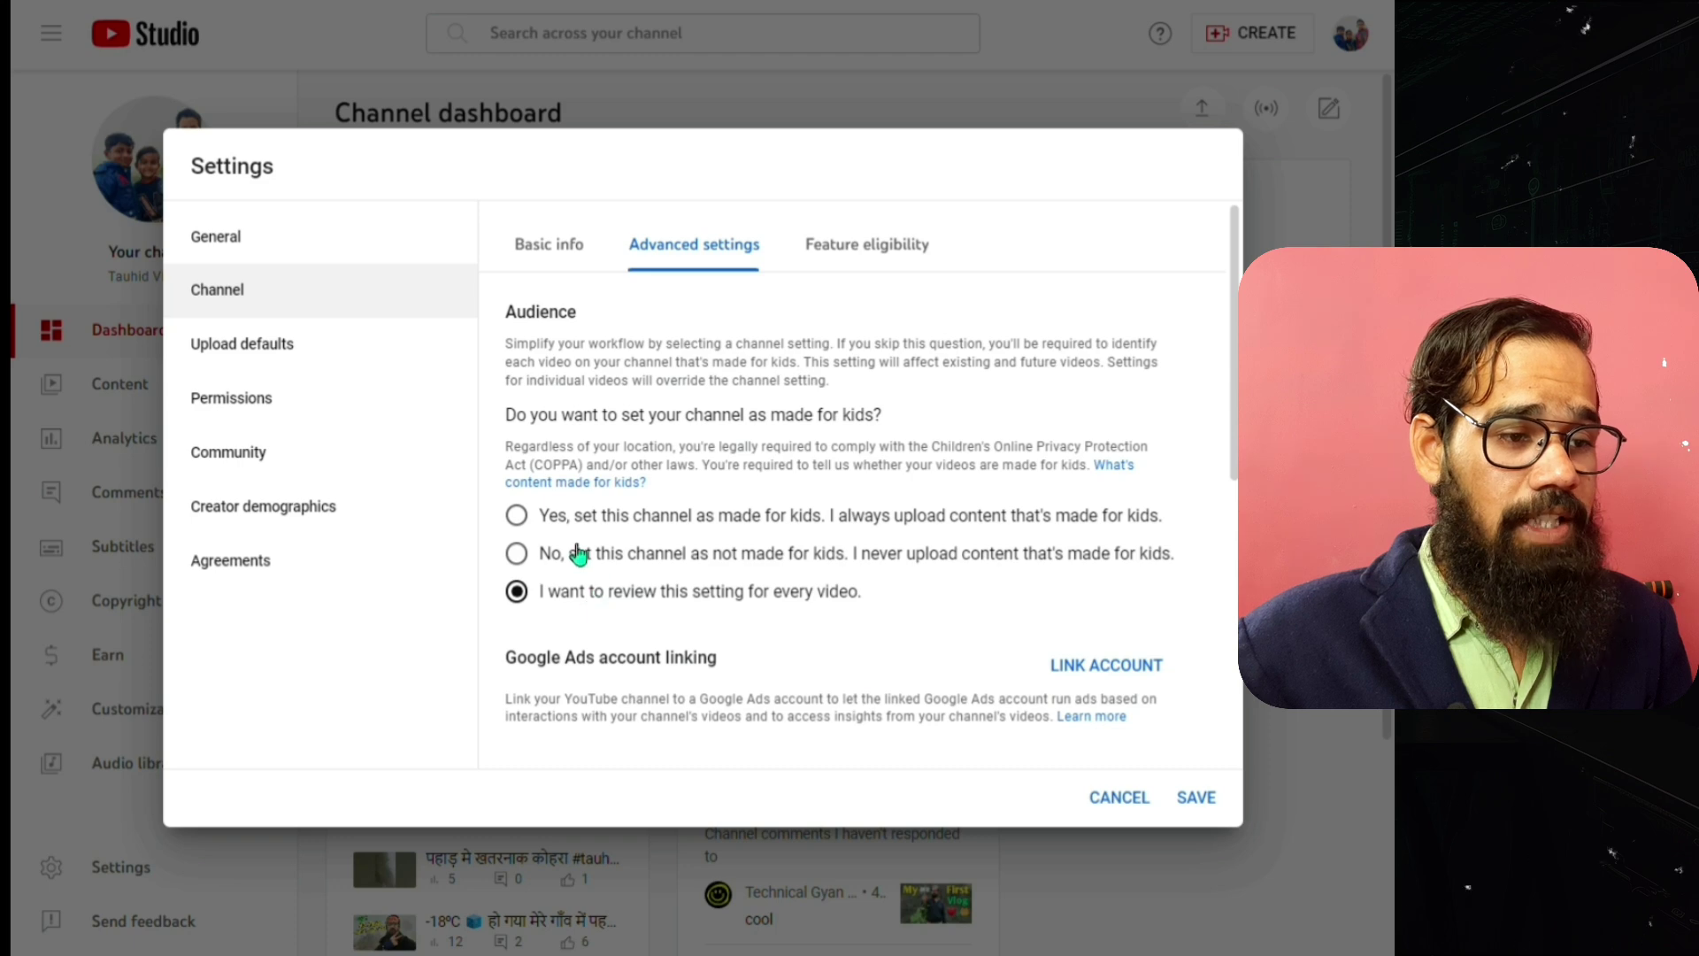
left_click_drag(522, 515, 828, 537)
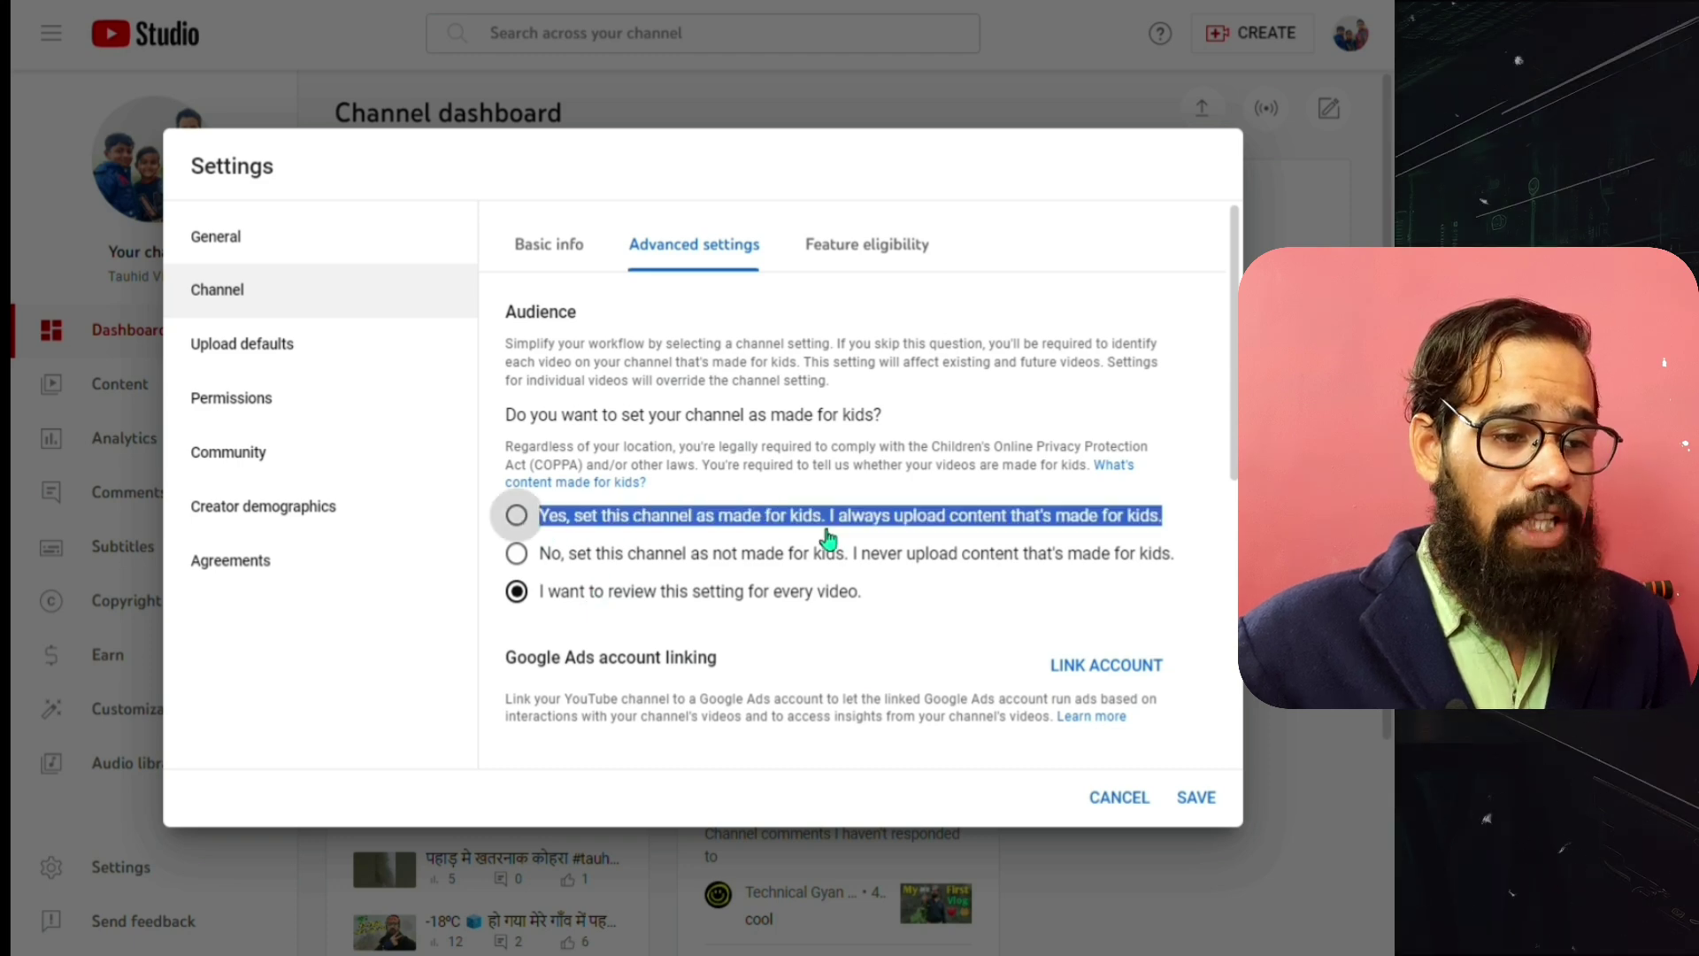
left_click(519, 518)
scroll(739, 611, "down", 1)
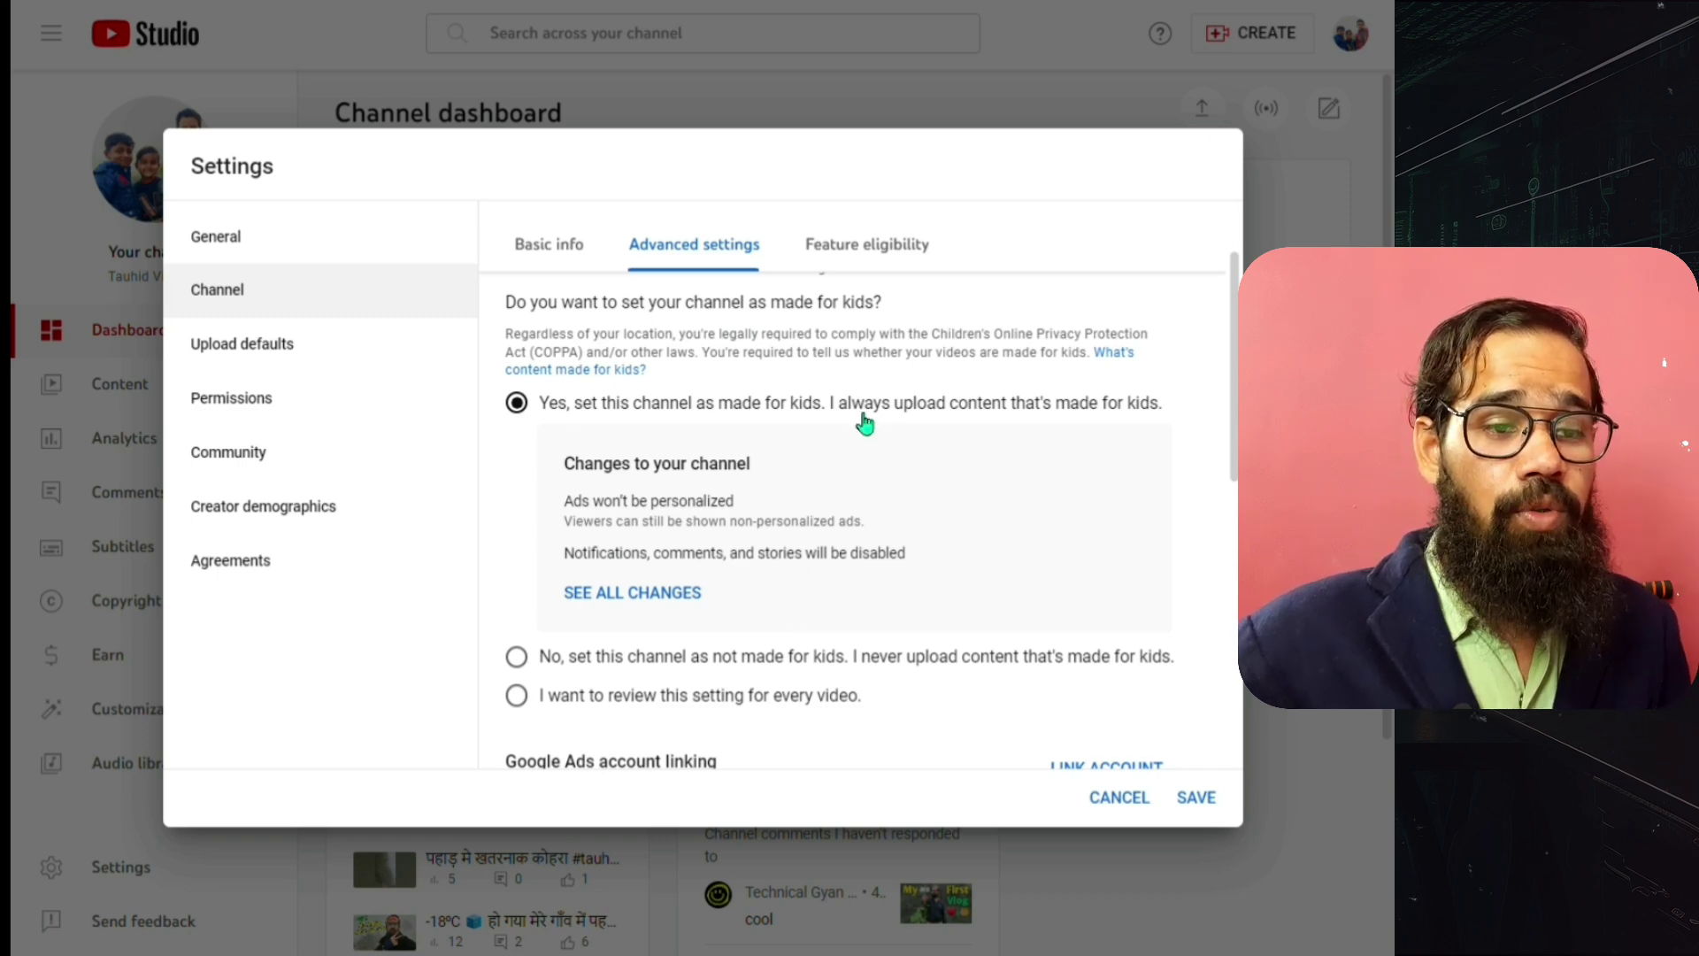
left_click_drag(839, 405, 1092, 444)
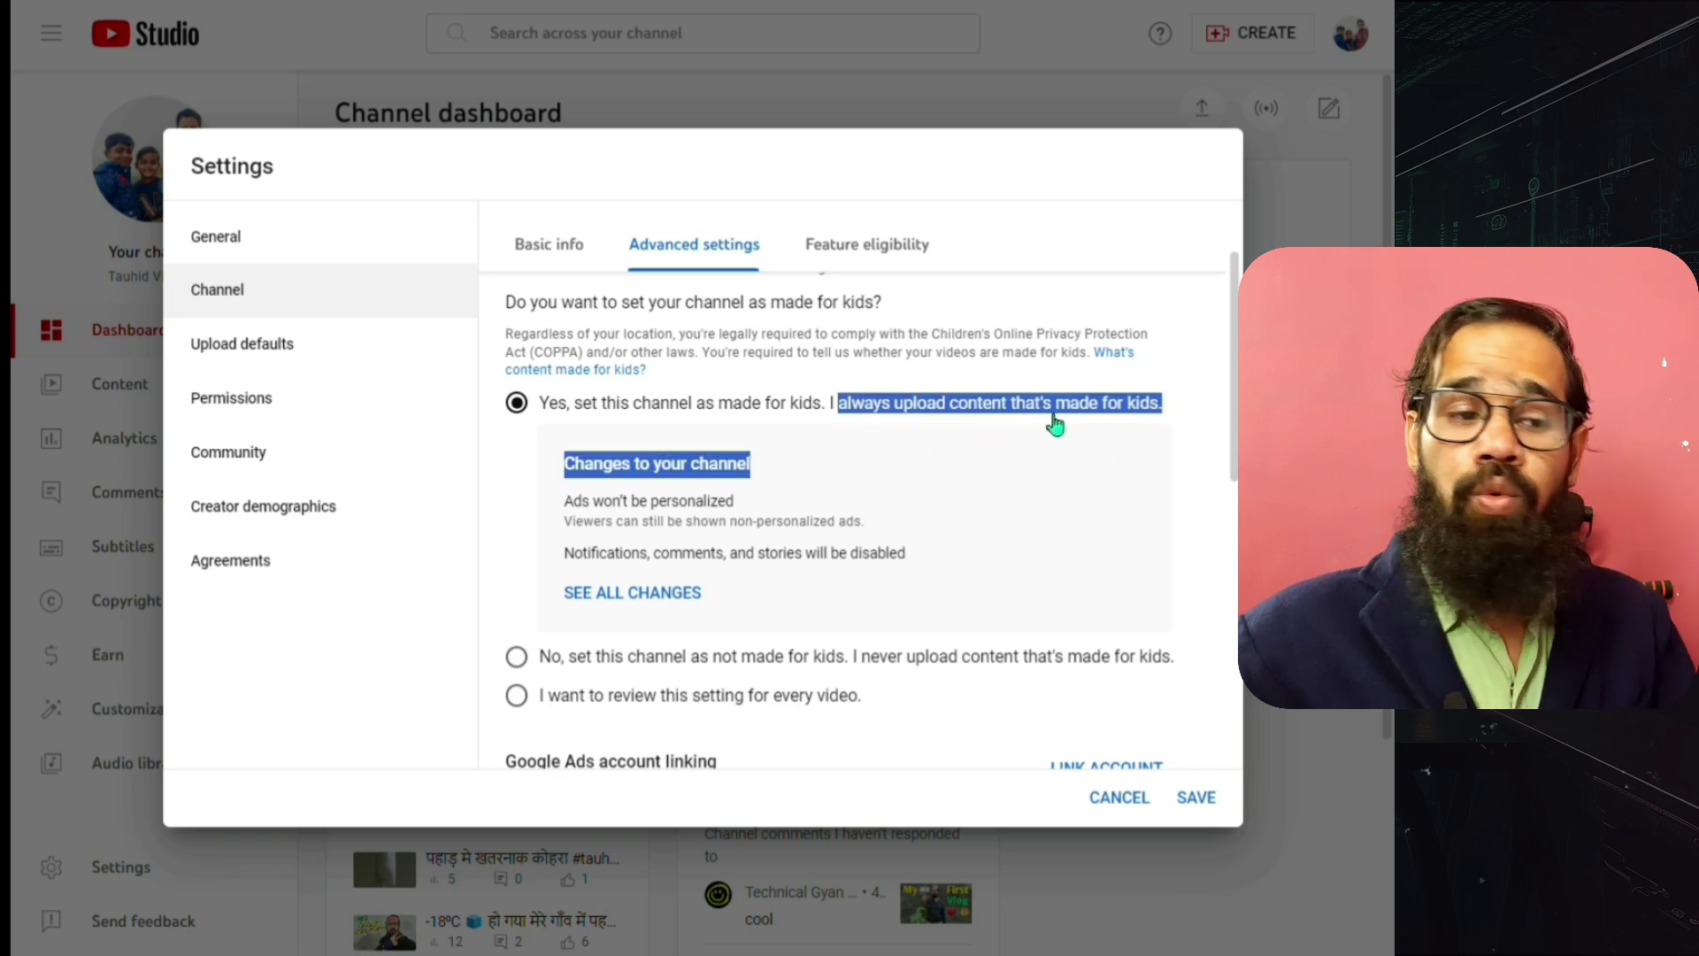
left_click(1195, 612)
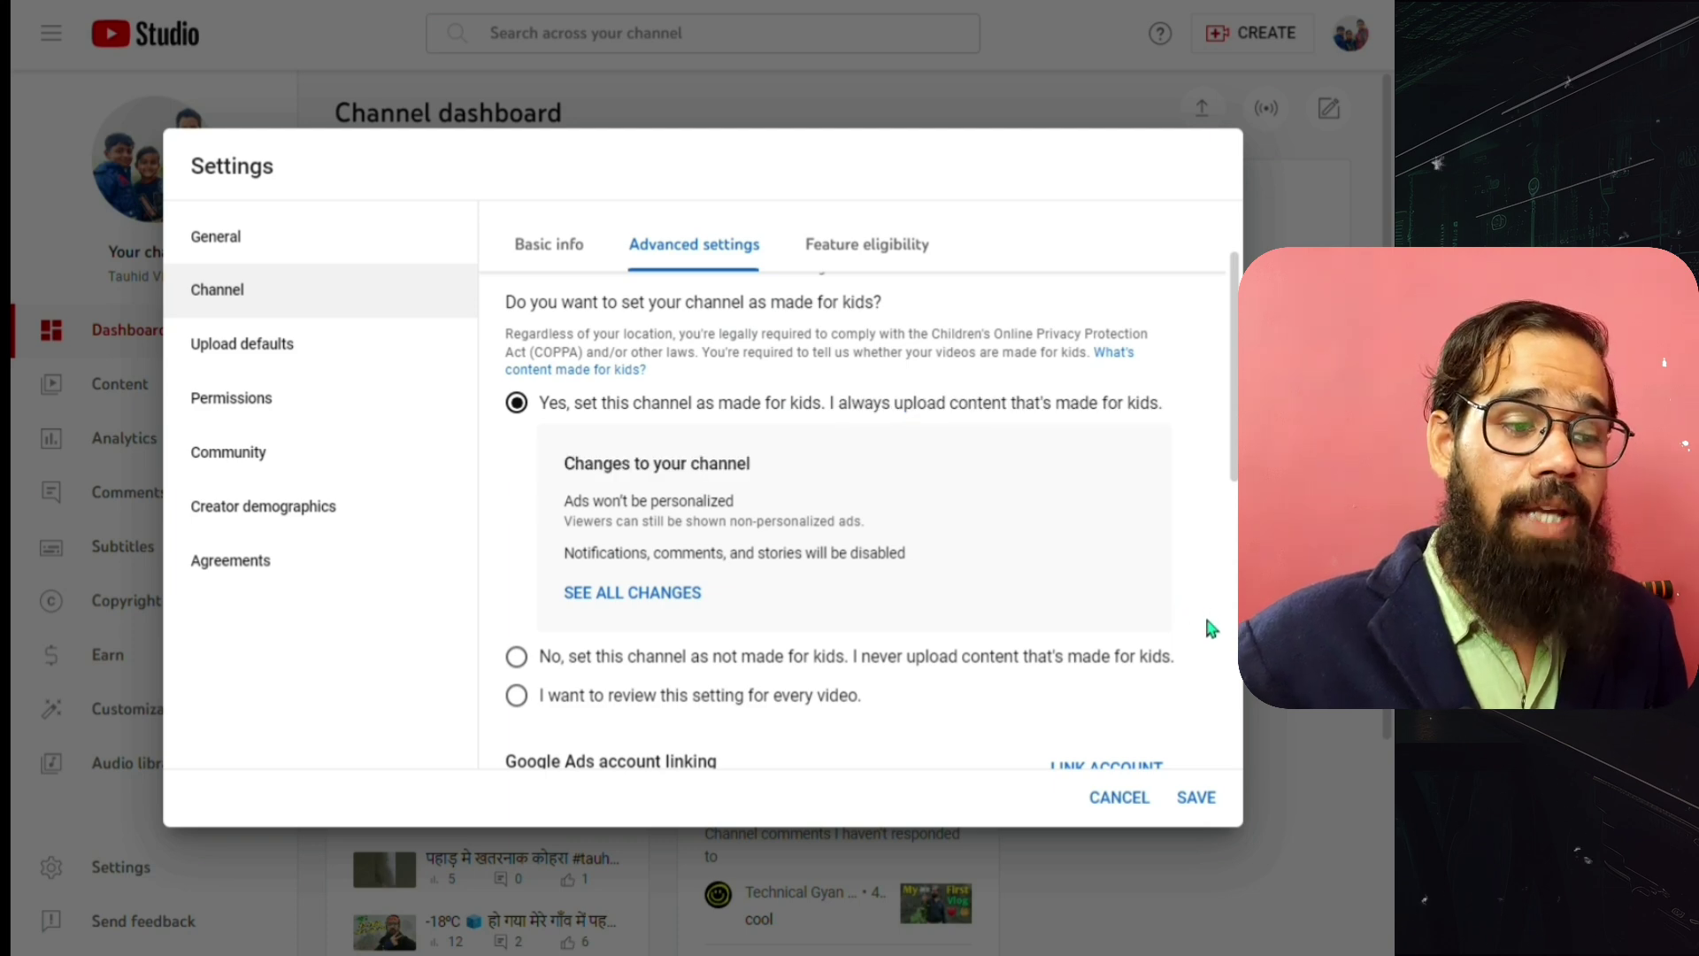
Set the channel as not made for kids and look over the remaining advanced channel settings.
left_click(517, 658)
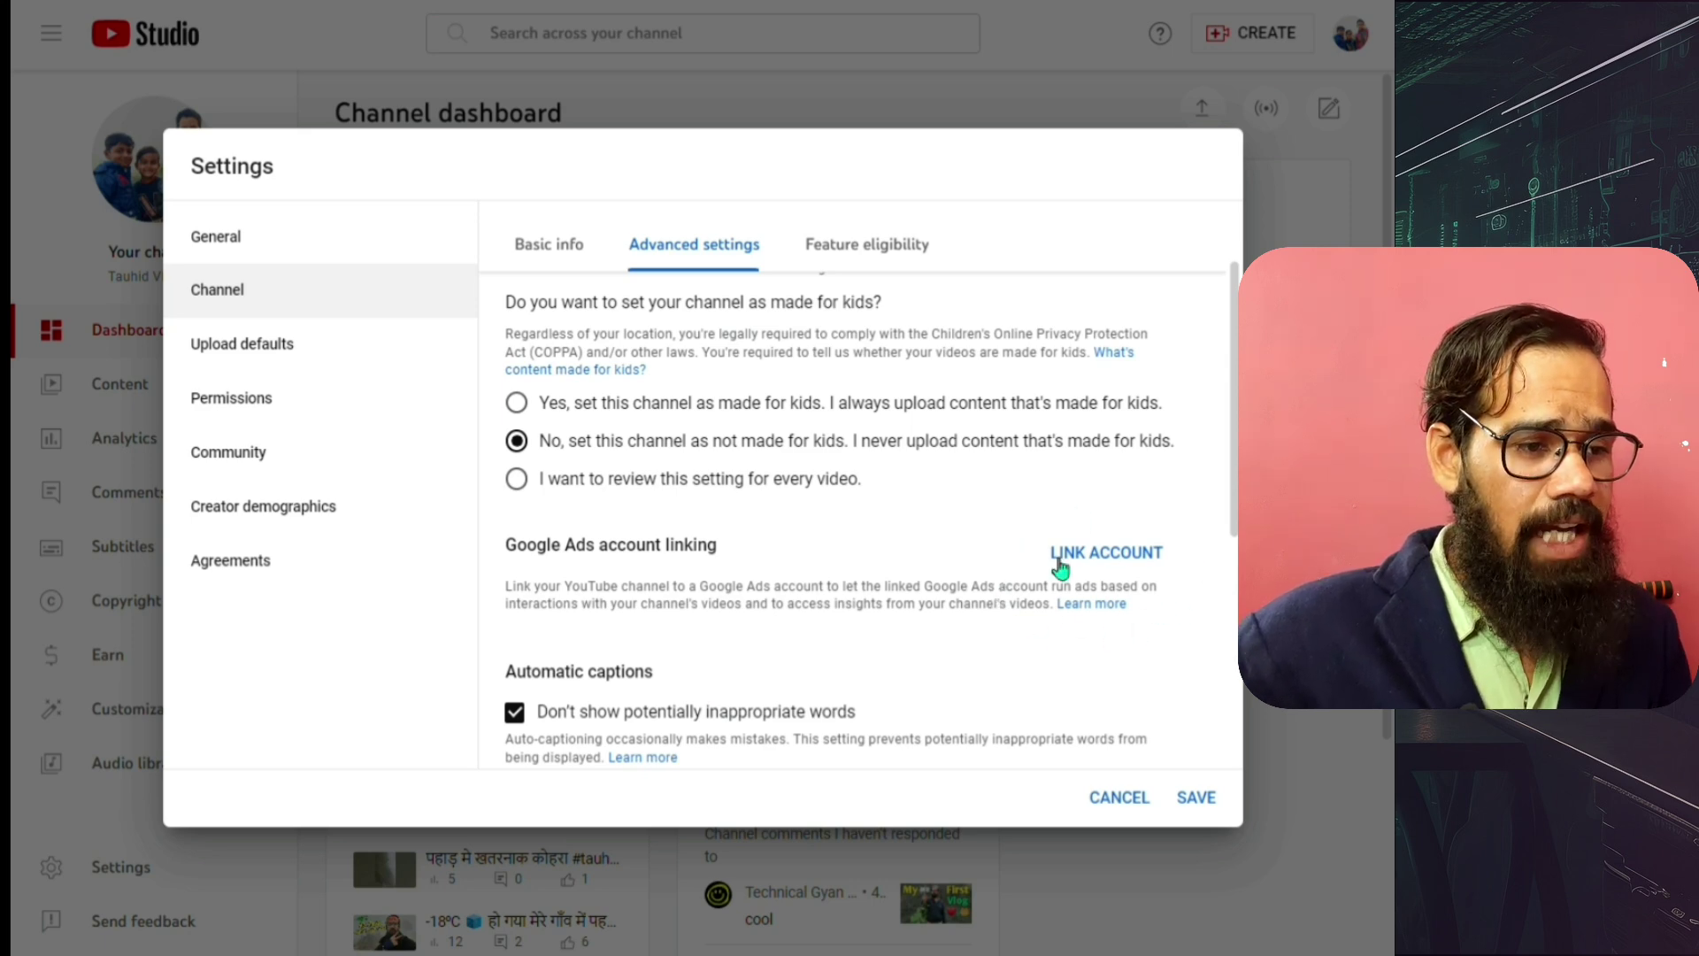
scroll(1041, 567, "down", 3)
scroll(1045, 571, "down", 3)
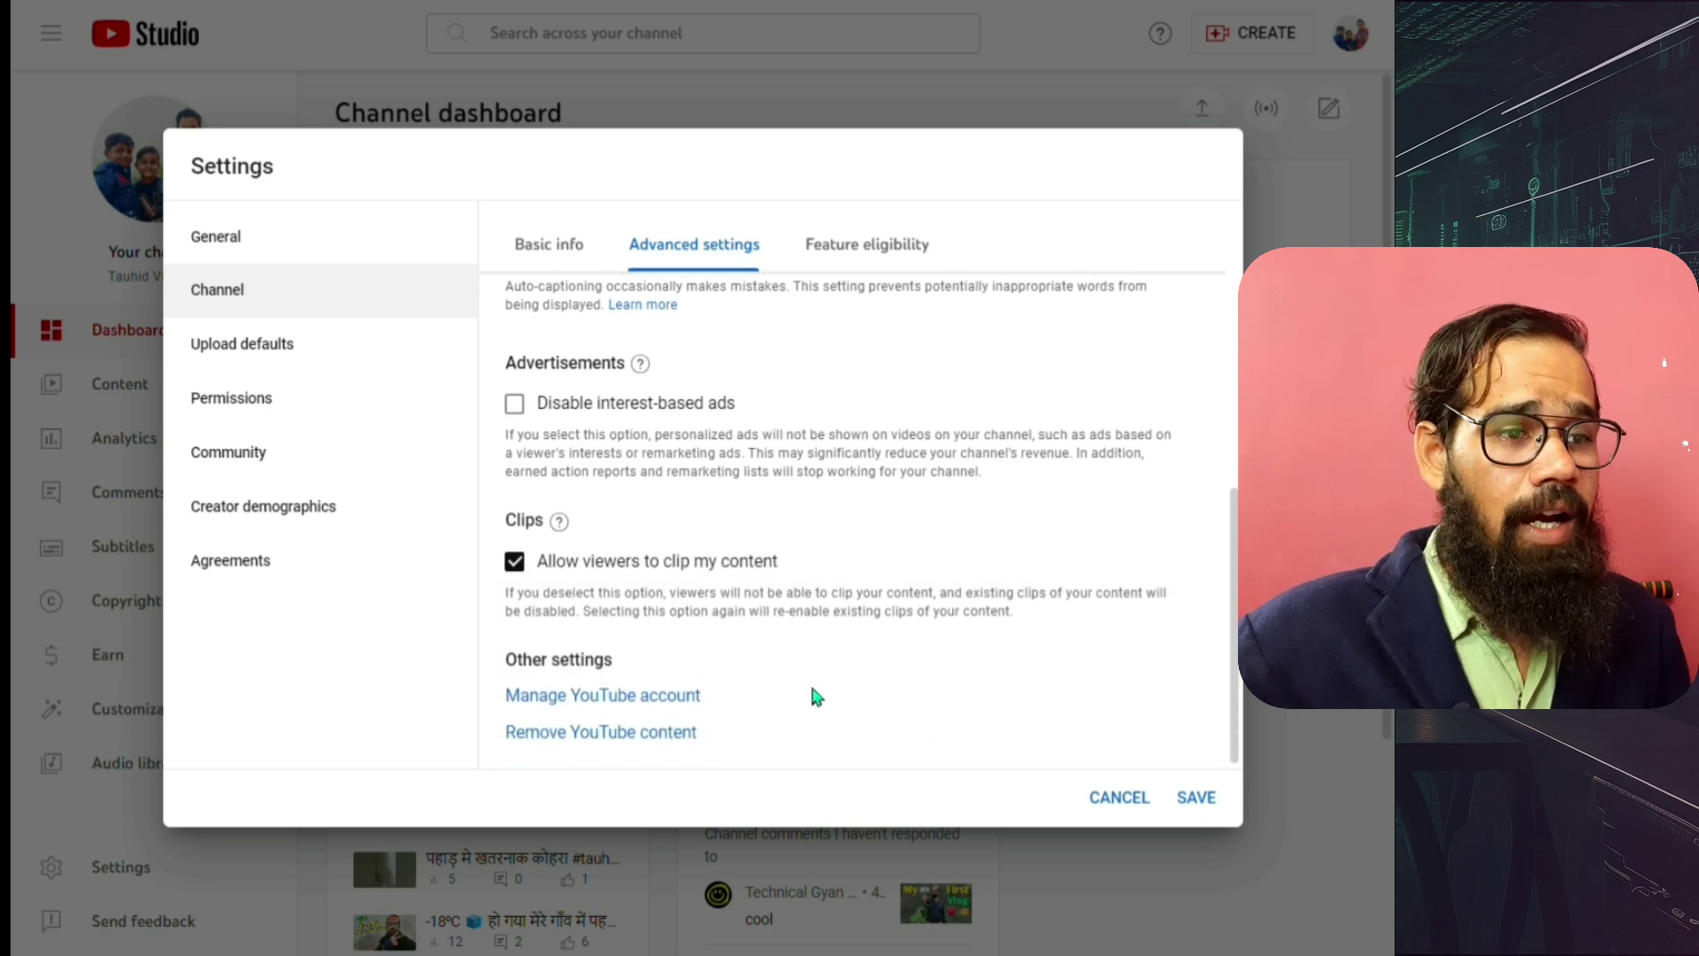
scroll(925, 489, "up", 6)
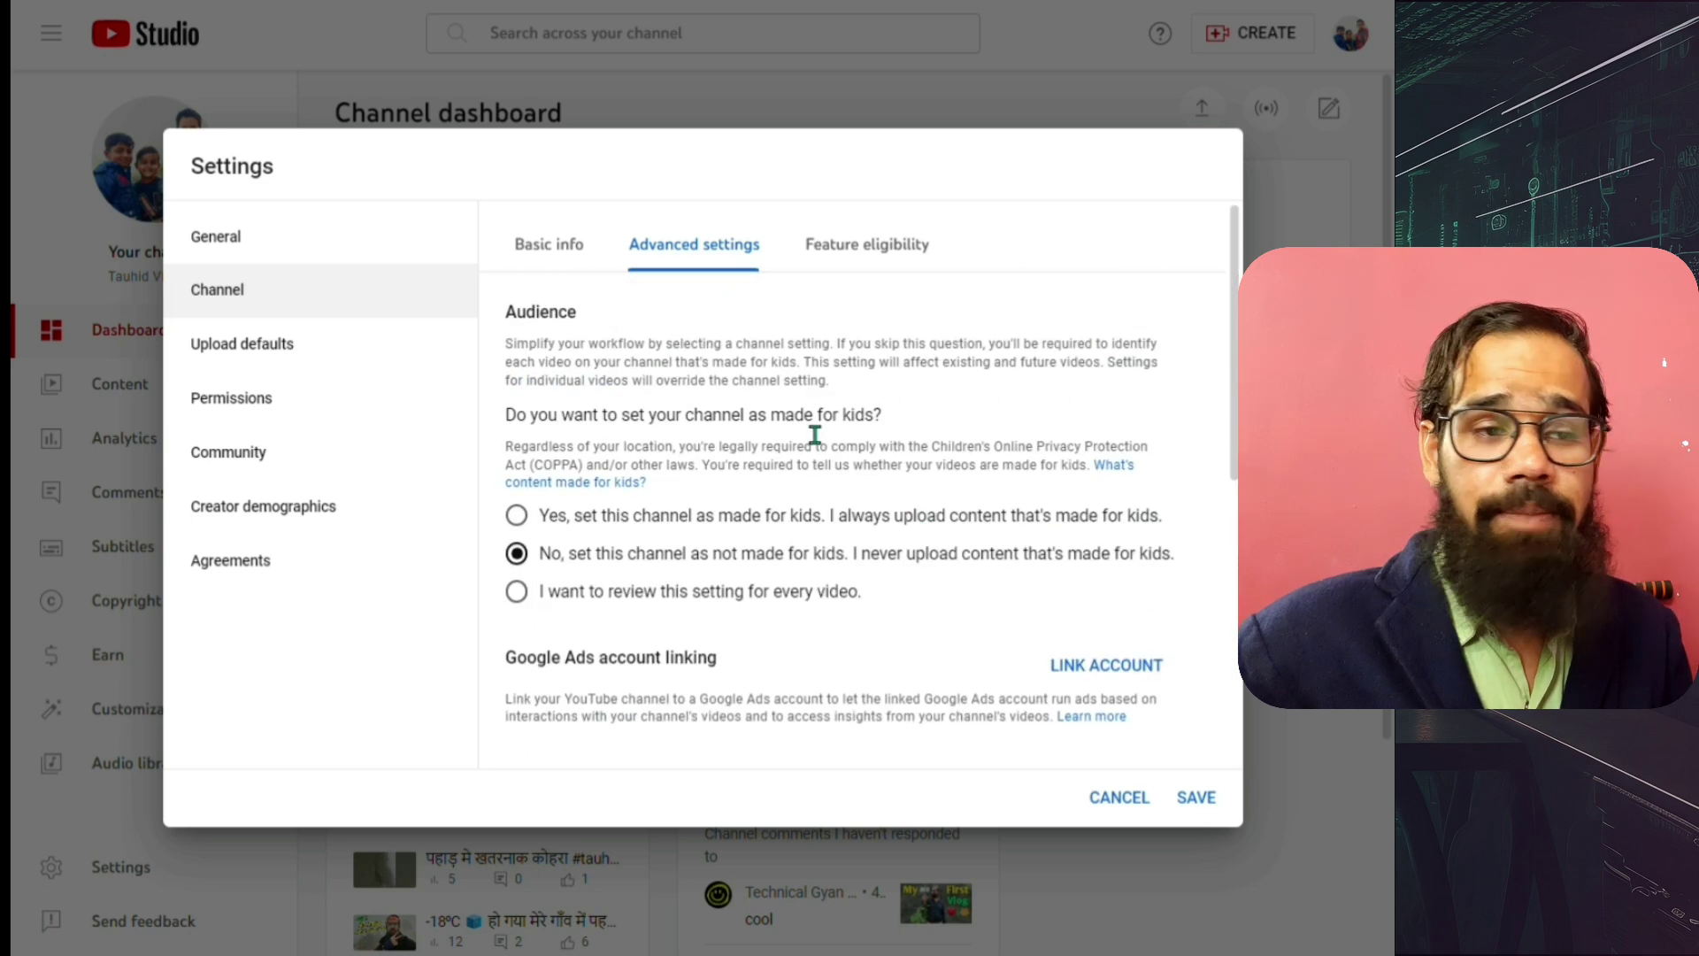
Examine the channel's feature eligibility tiers and expand the details of Advanced features.
left_click(907, 255)
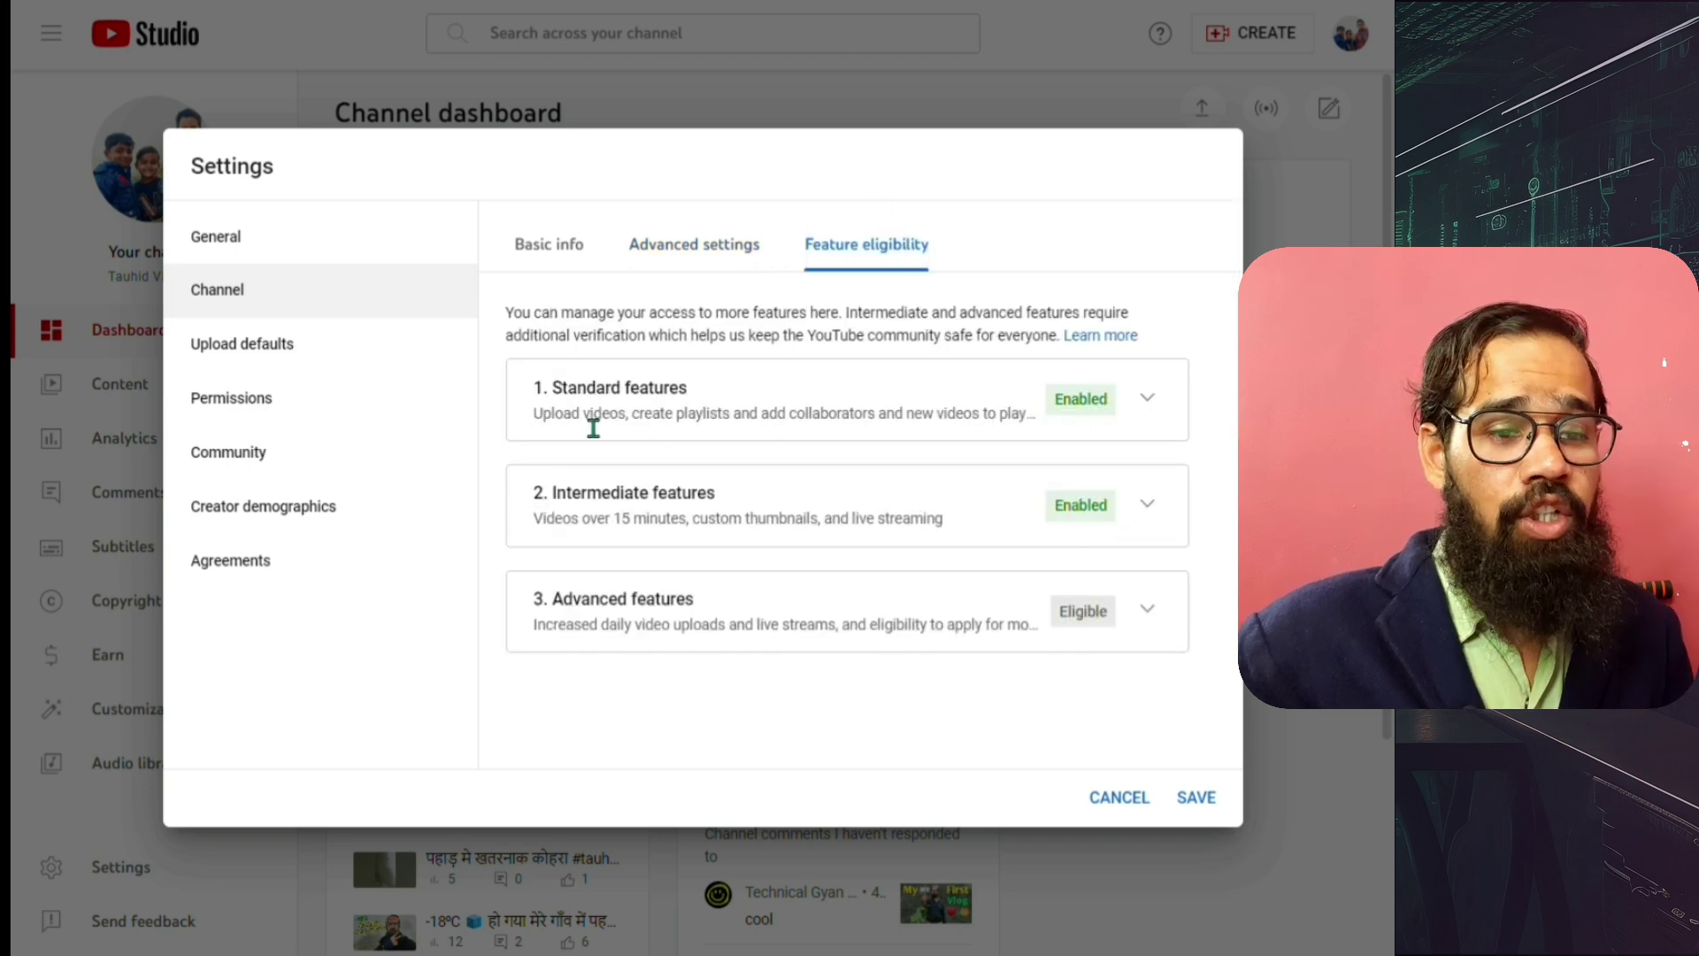
left_click_drag(515, 389, 770, 660)
left_click(755, 664)
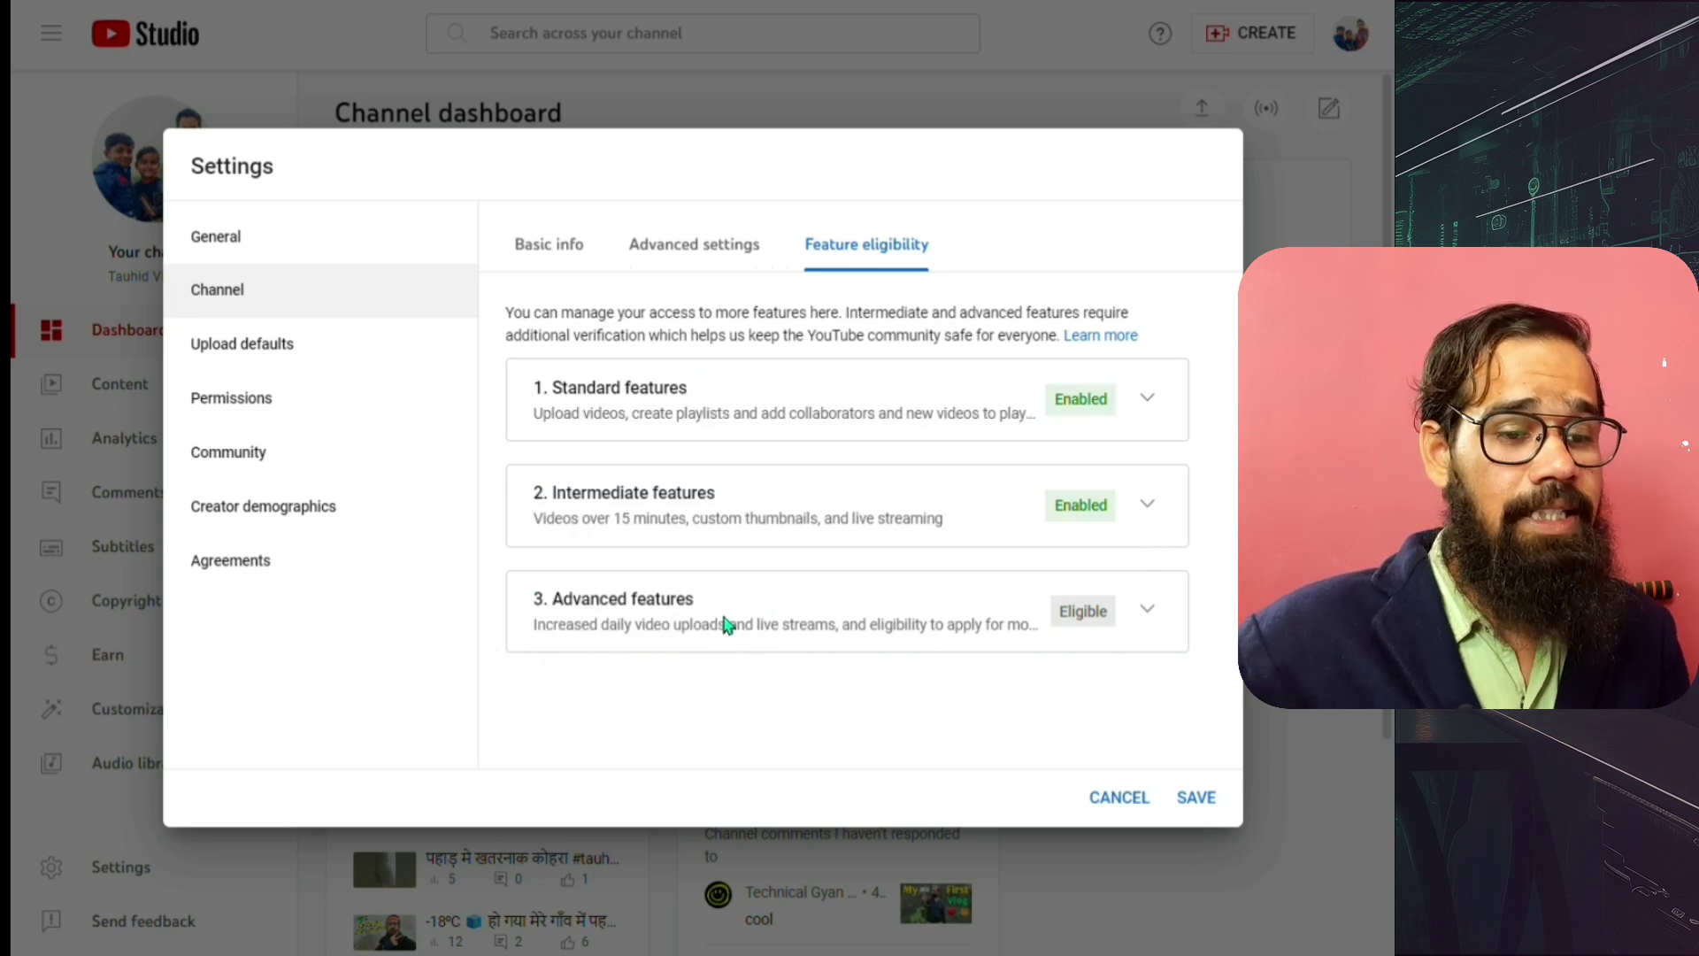
left_click(1142, 626)
scroll(867, 542, "down", 3)
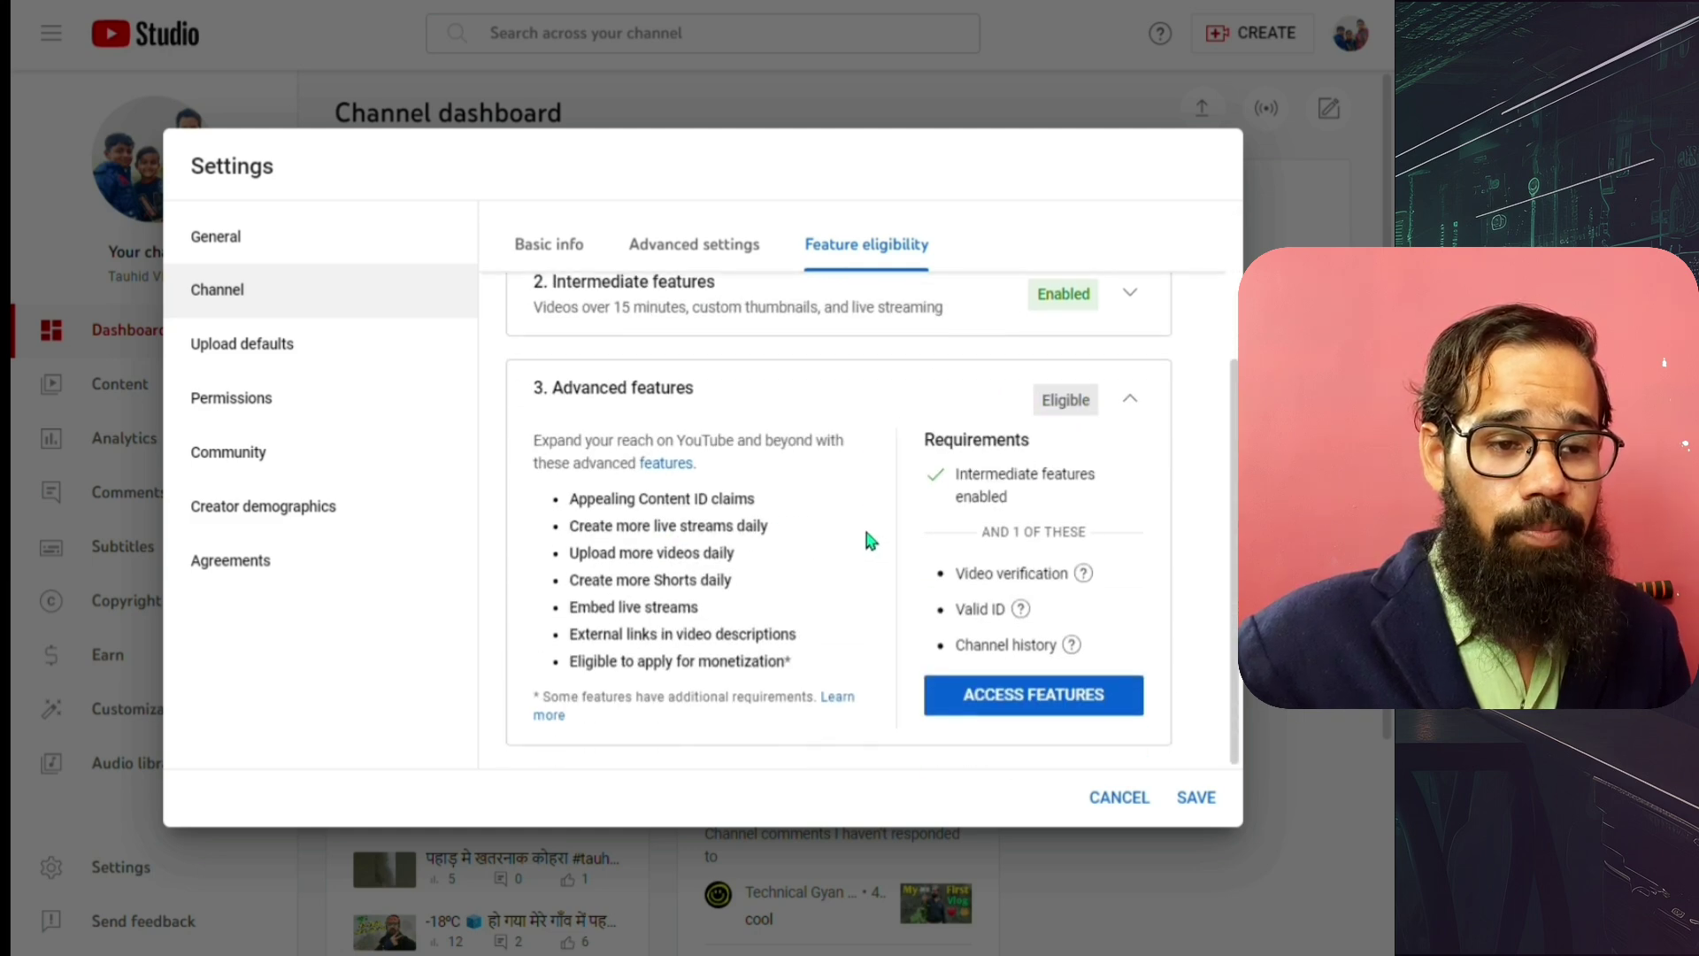
Read the requirements and benefits of Advanced features, including monetization eligibility, and collapse the details.
left_click_drag(926, 441, 1070, 499)
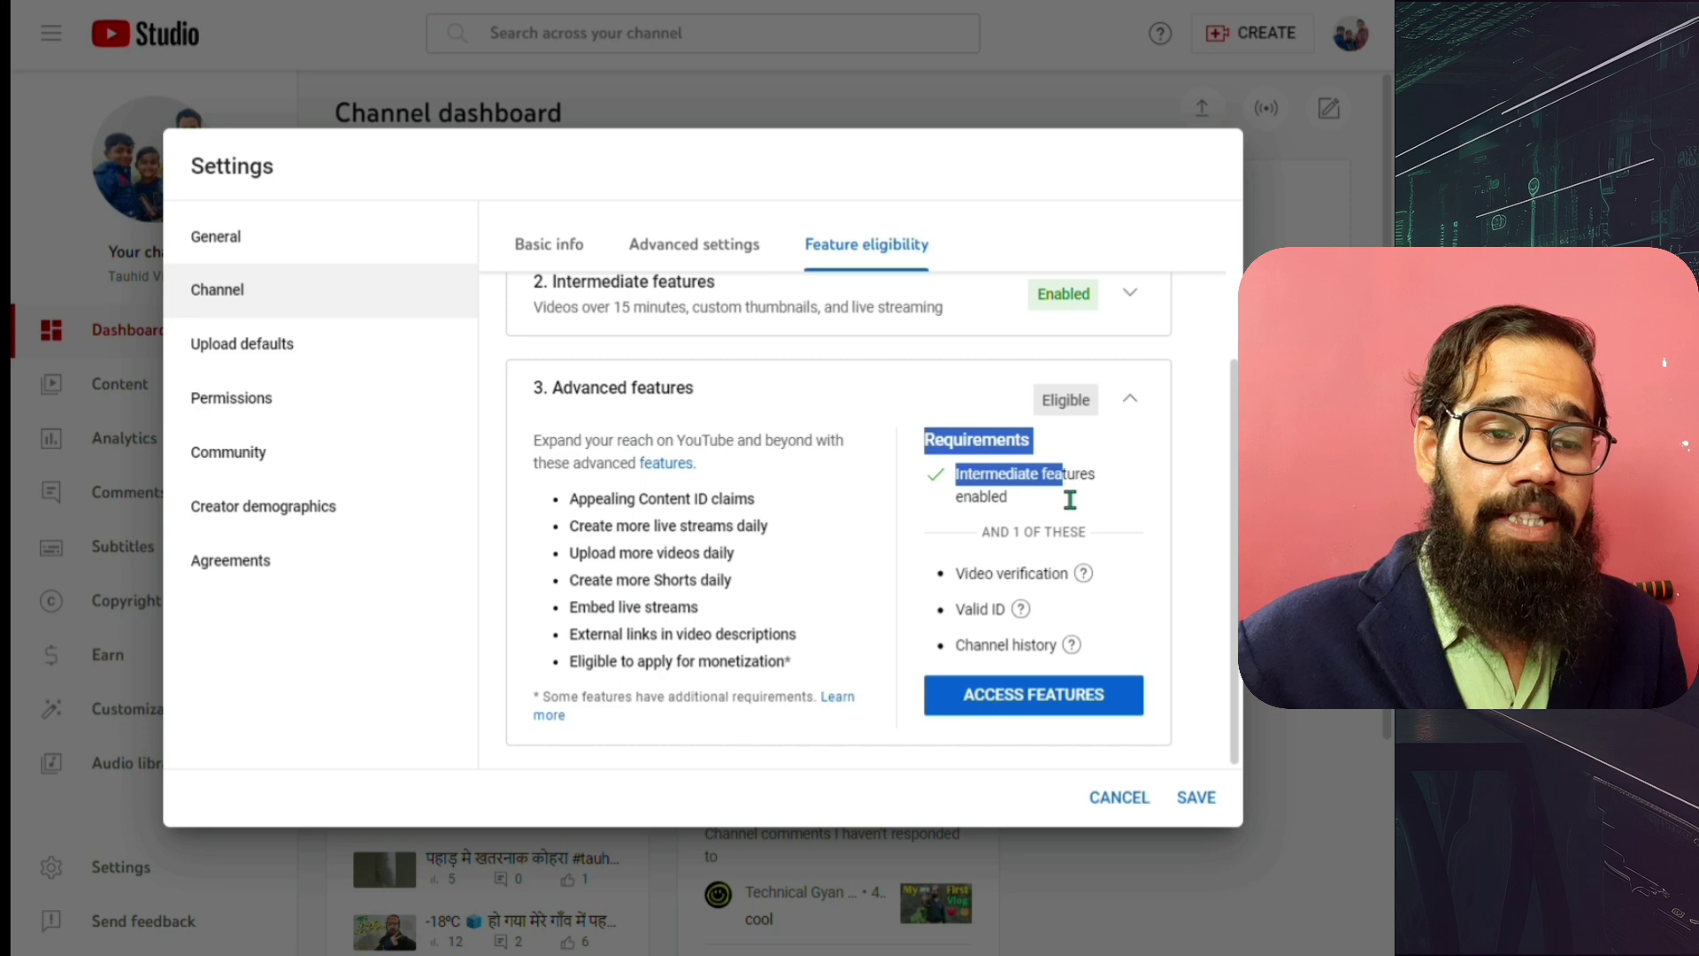
left_click(1151, 478)
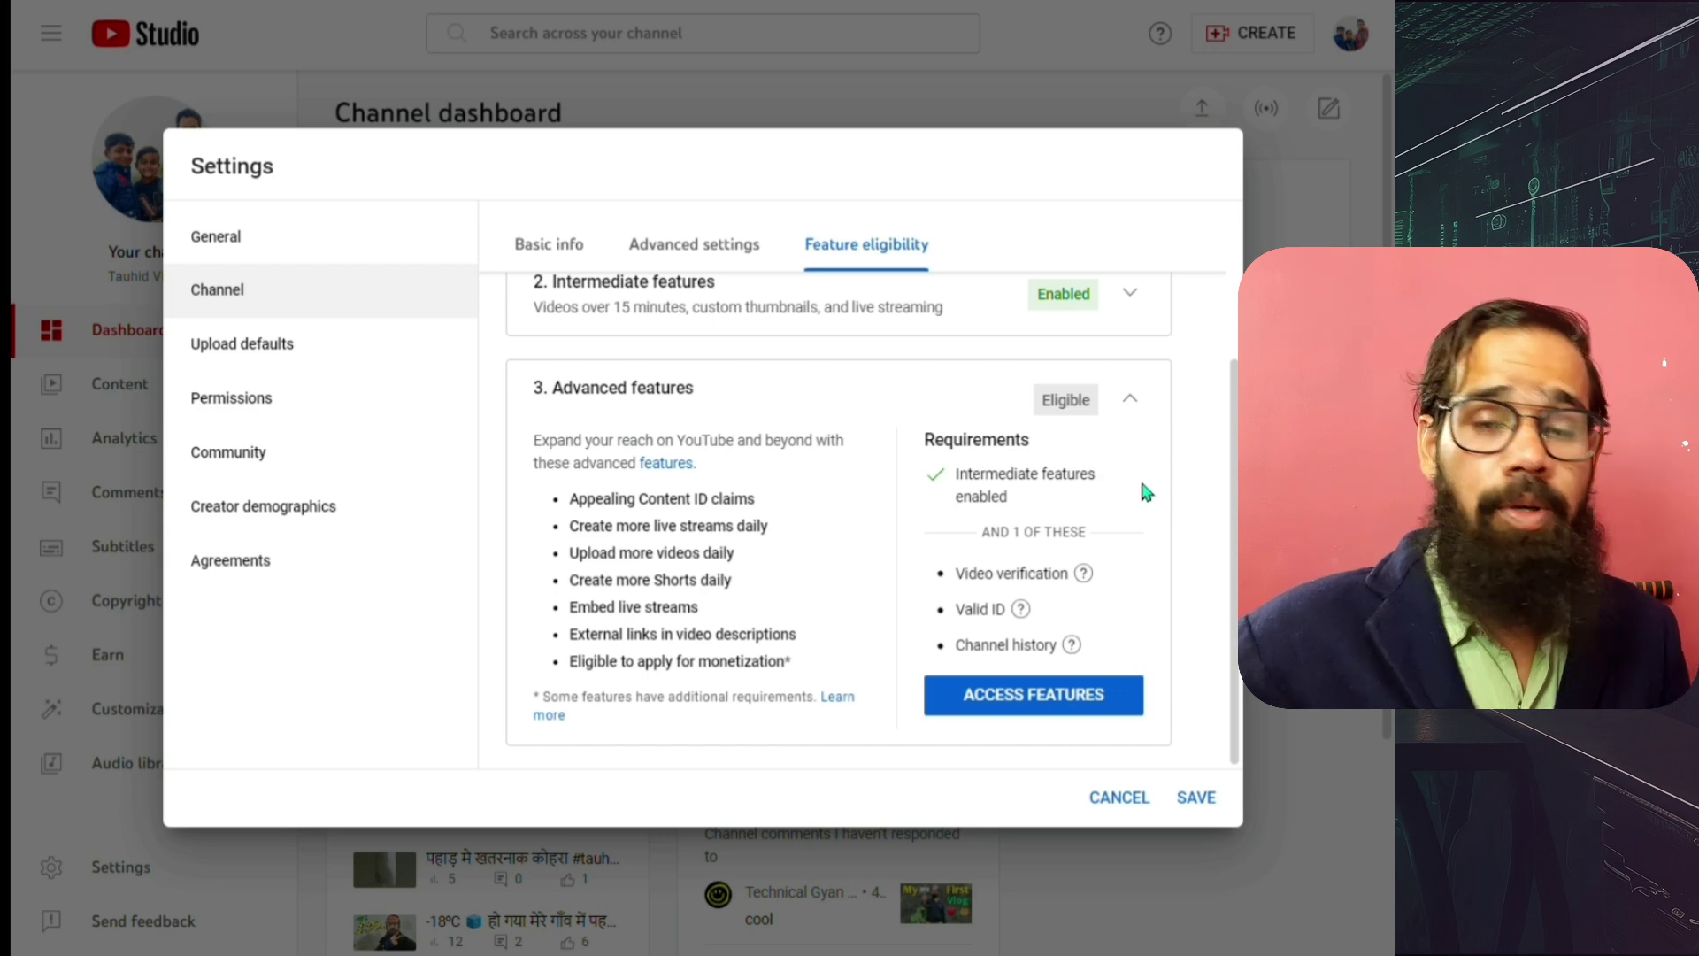
triple_click(952, 496)
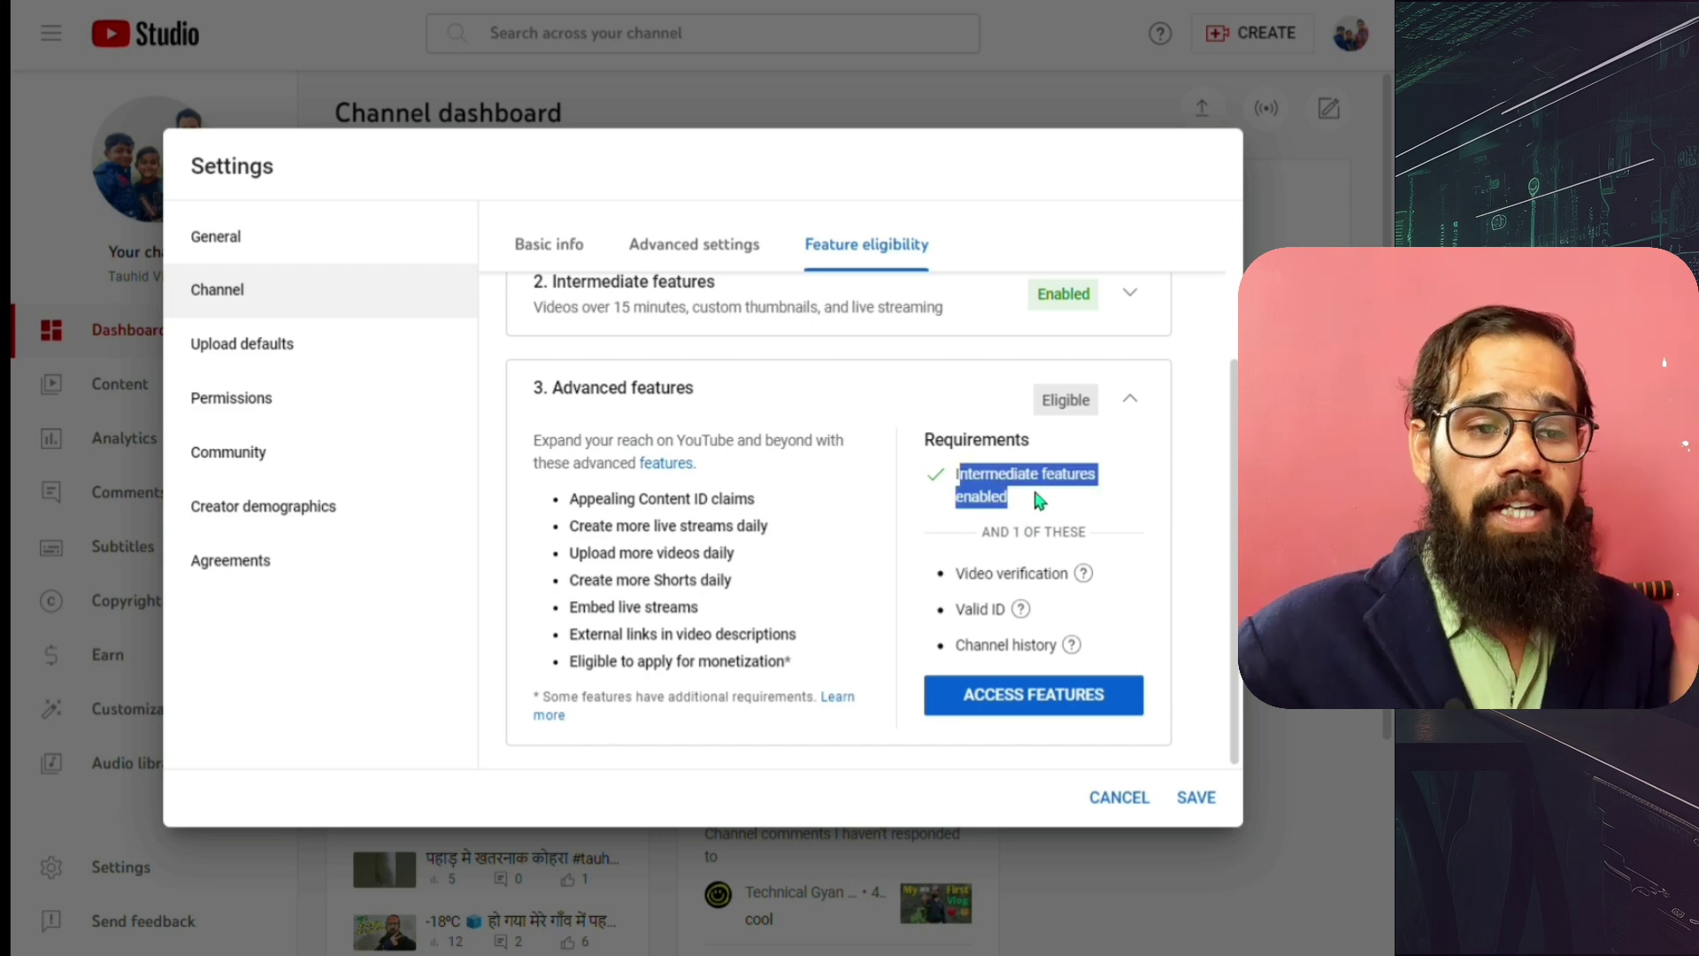
left_click(1136, 492)
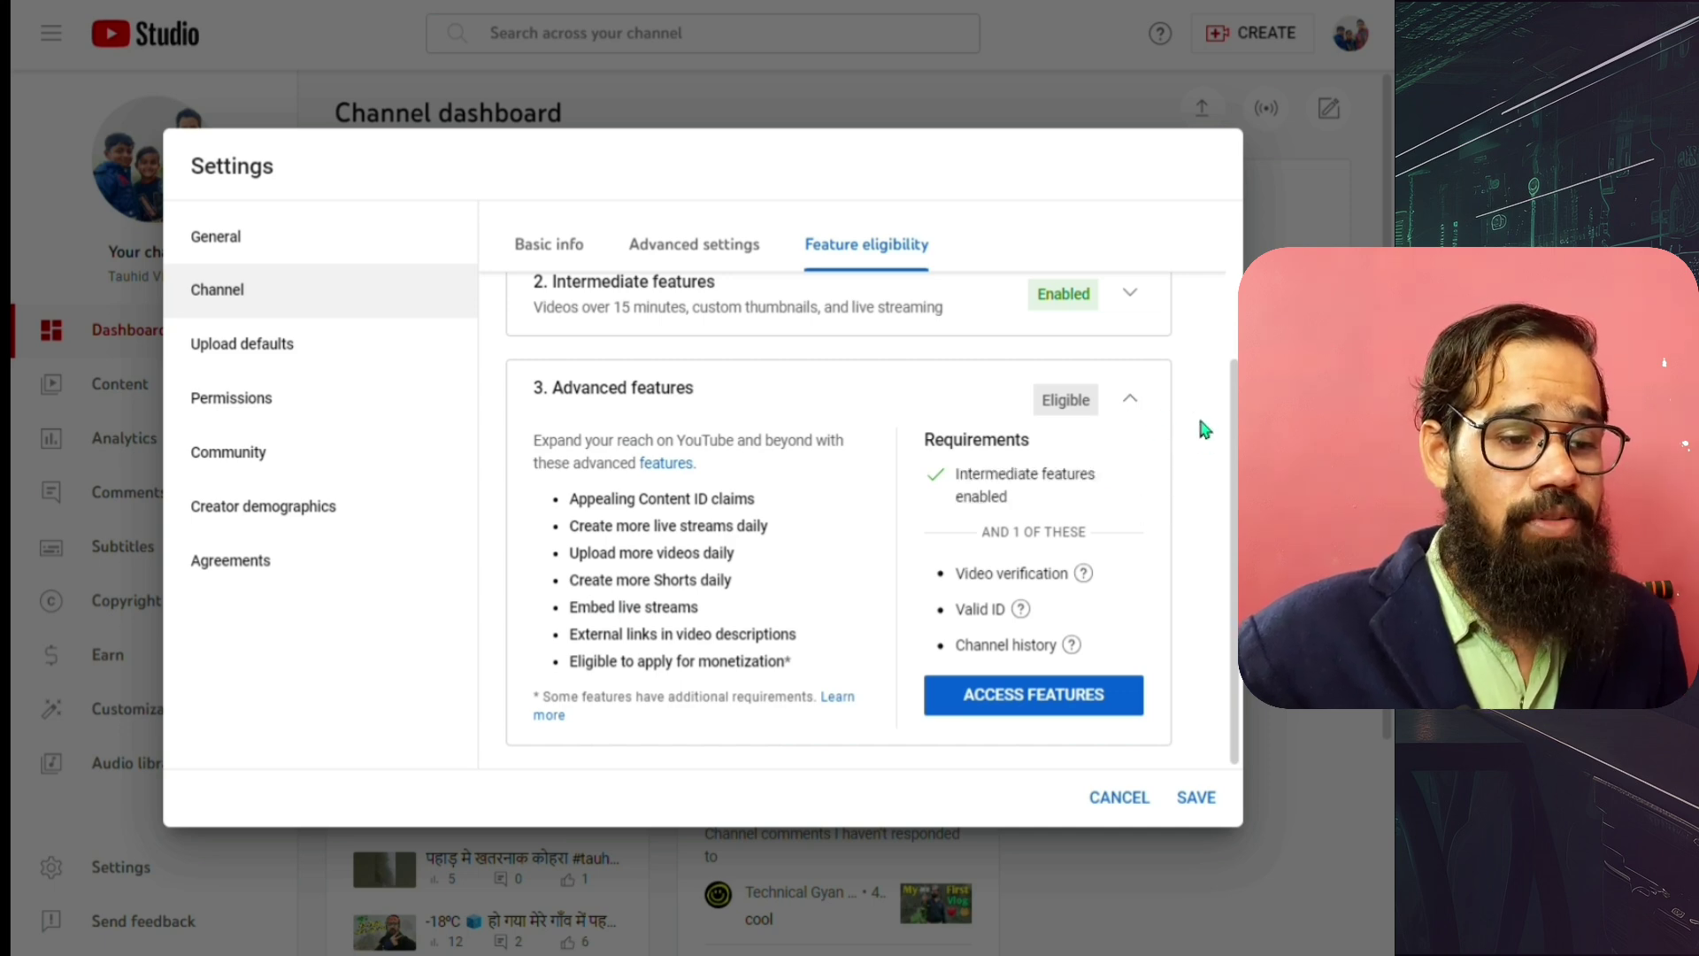
left_click_drag(569, 498, 795, 682)
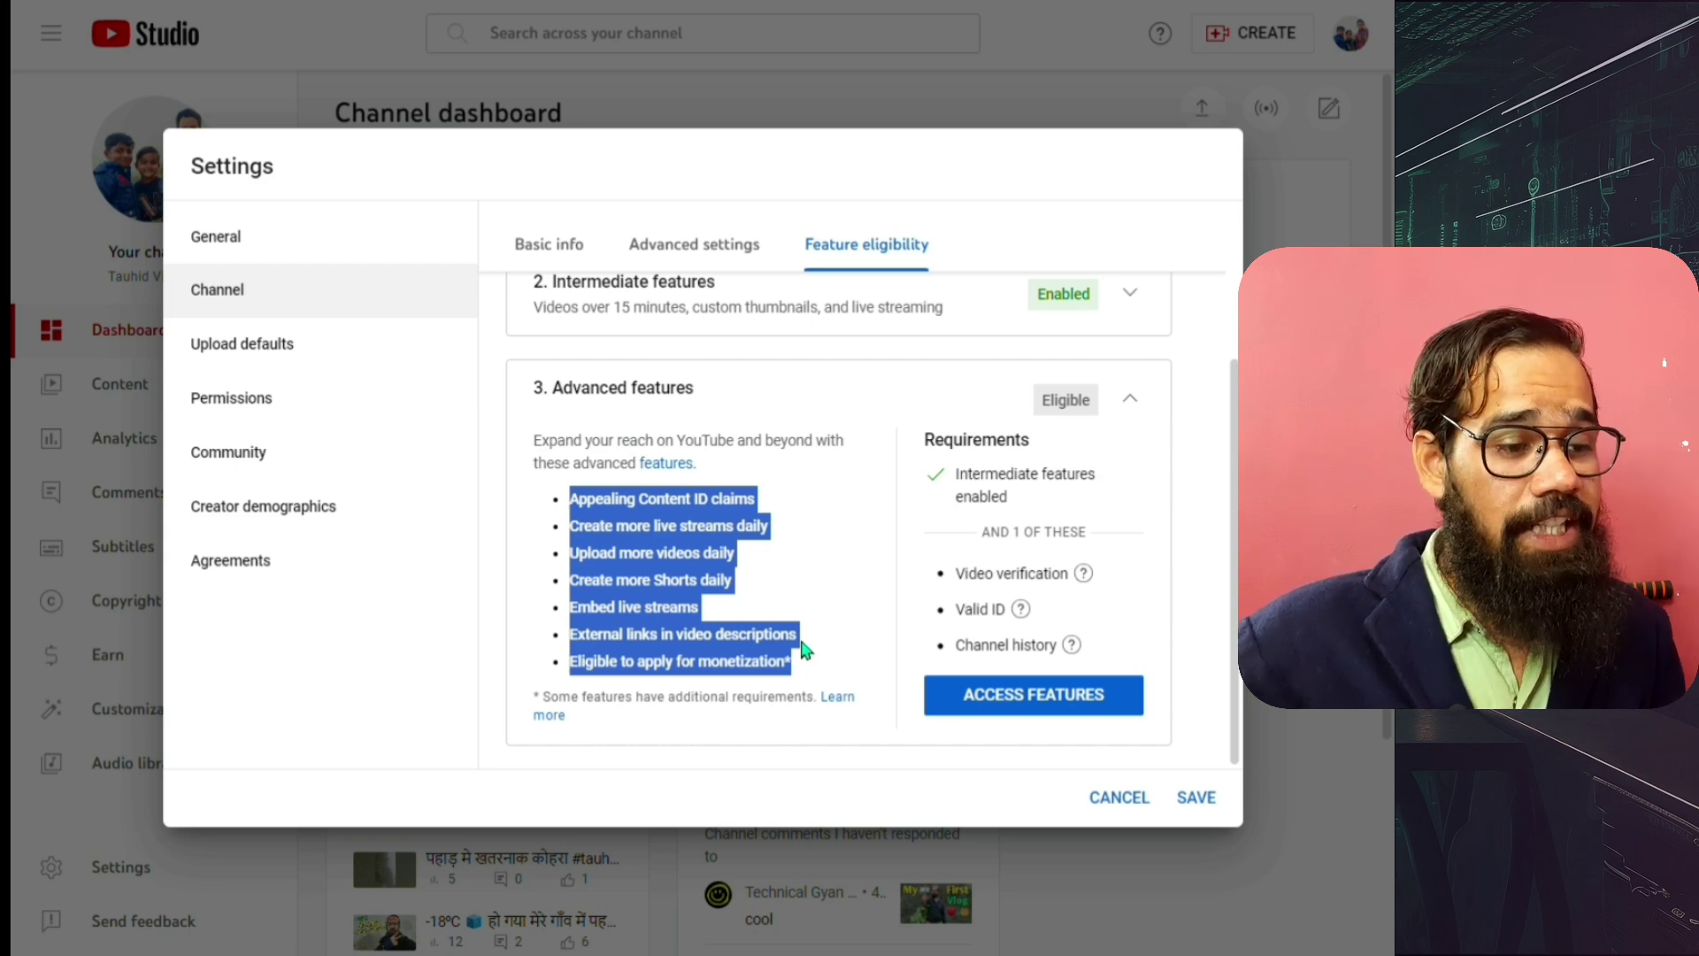
left_click(870, 564)
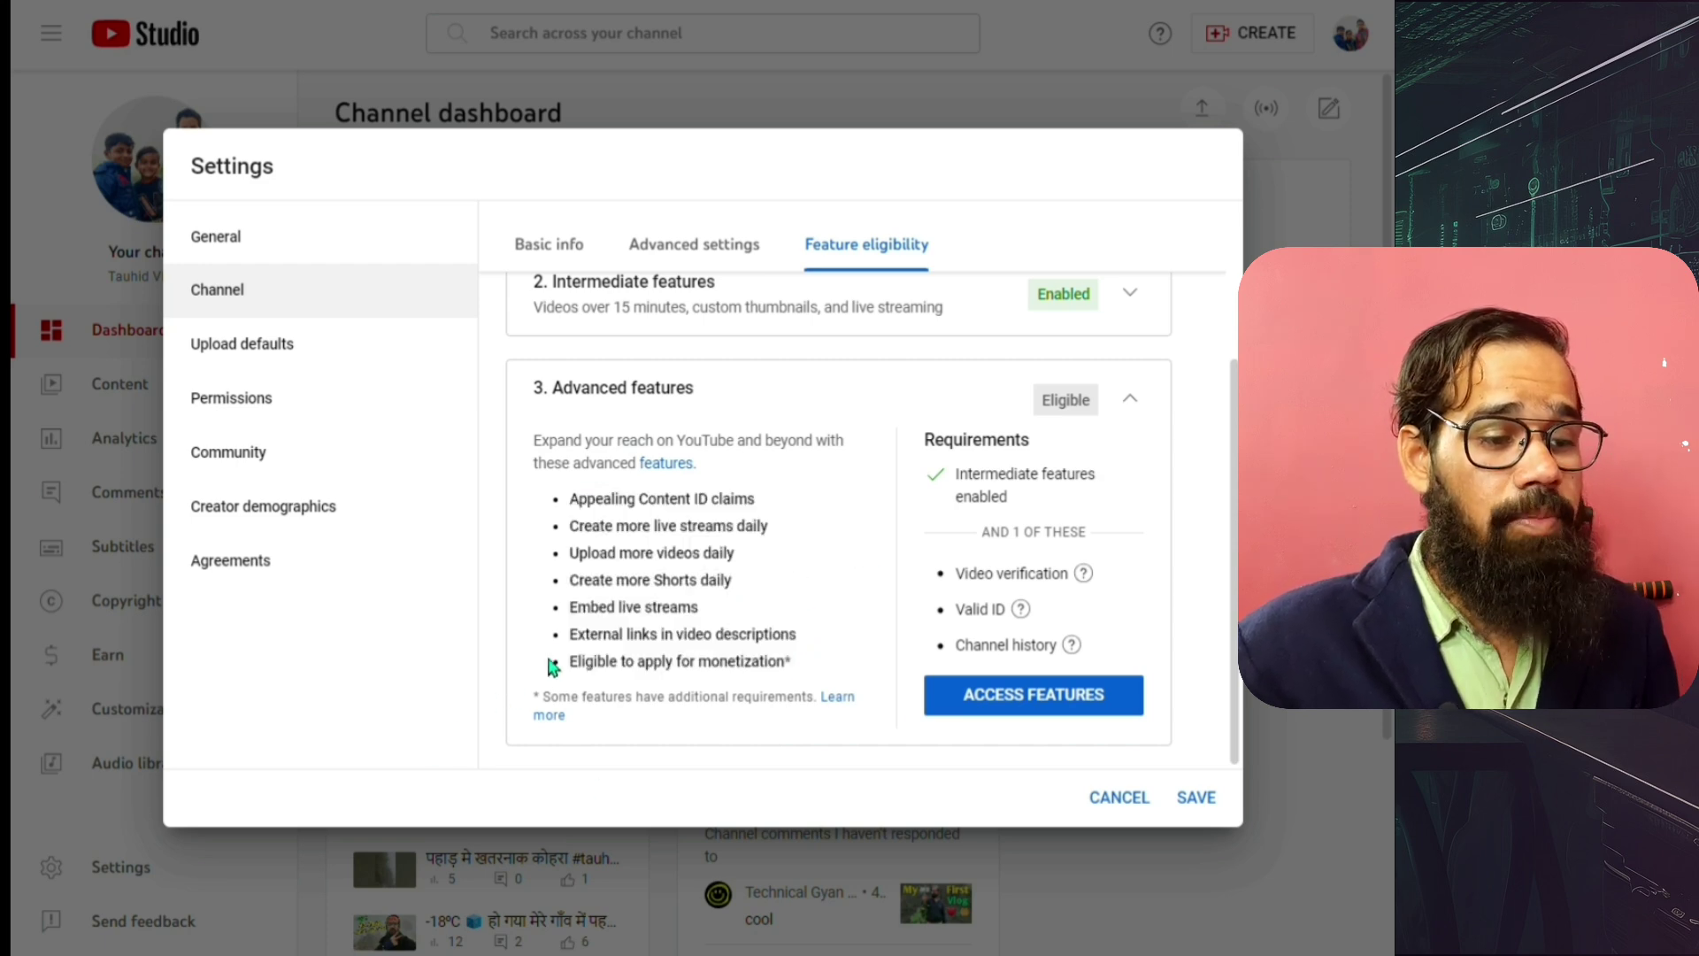
left_click_drag(554, 660, 804, 661)
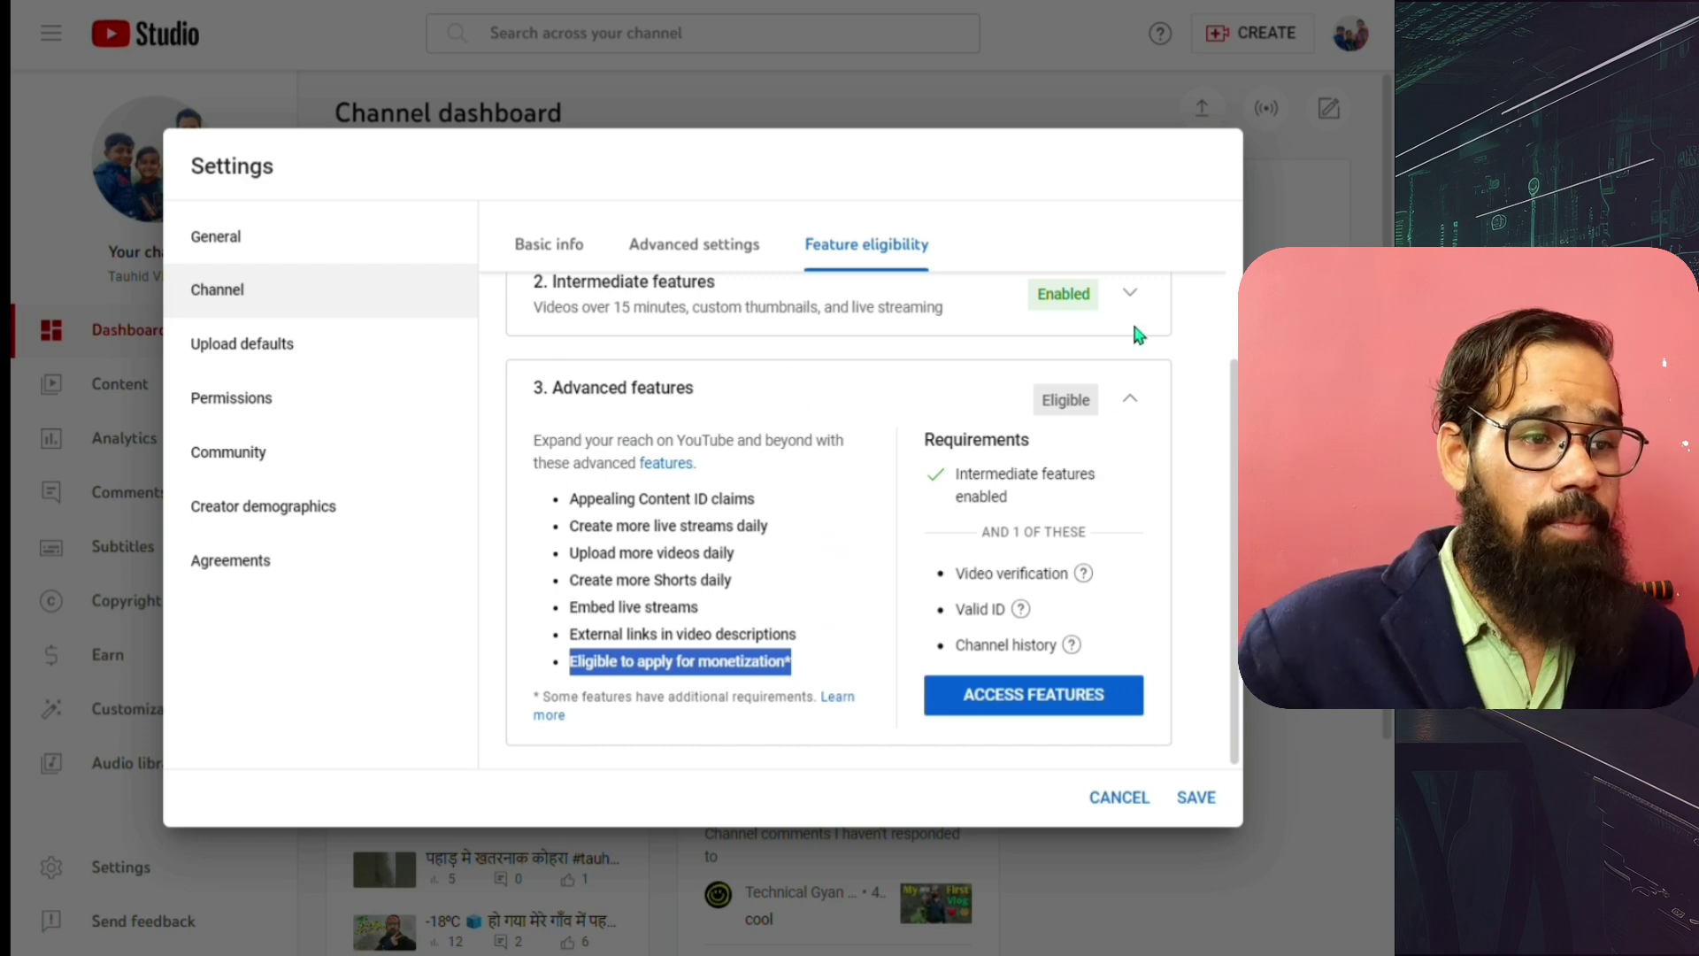
left_click(1130, 398)
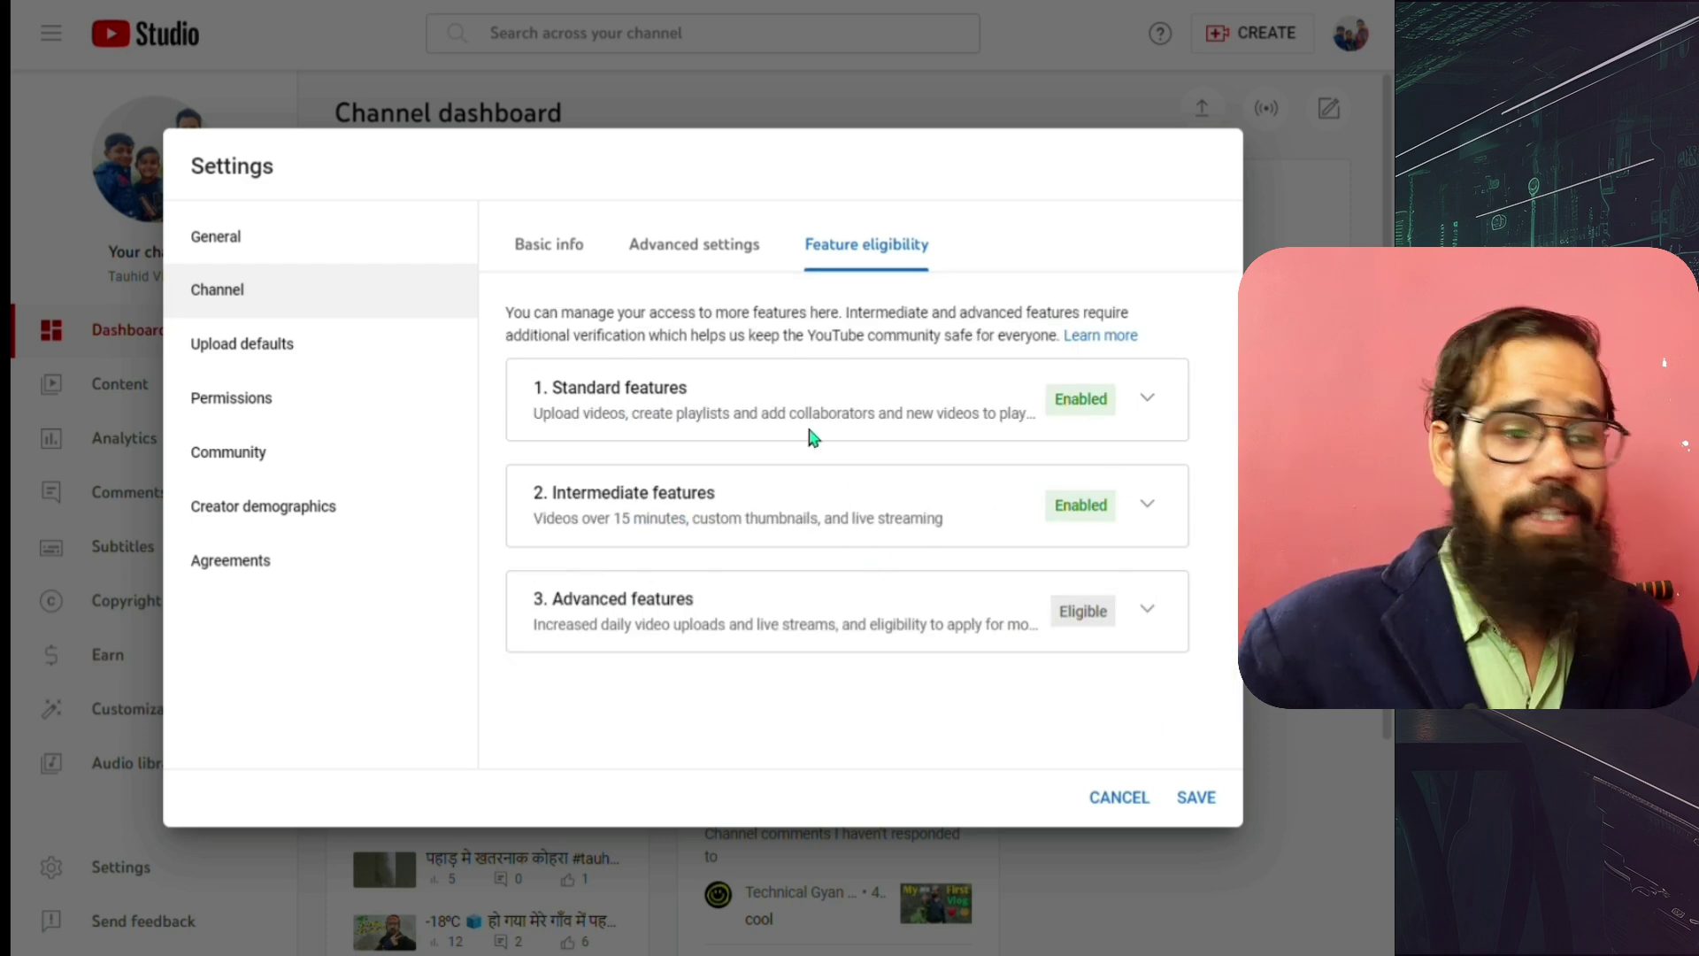
Recheck the channel's advanced settings and basic info, and save the changed settings.
left_click(704, 242)
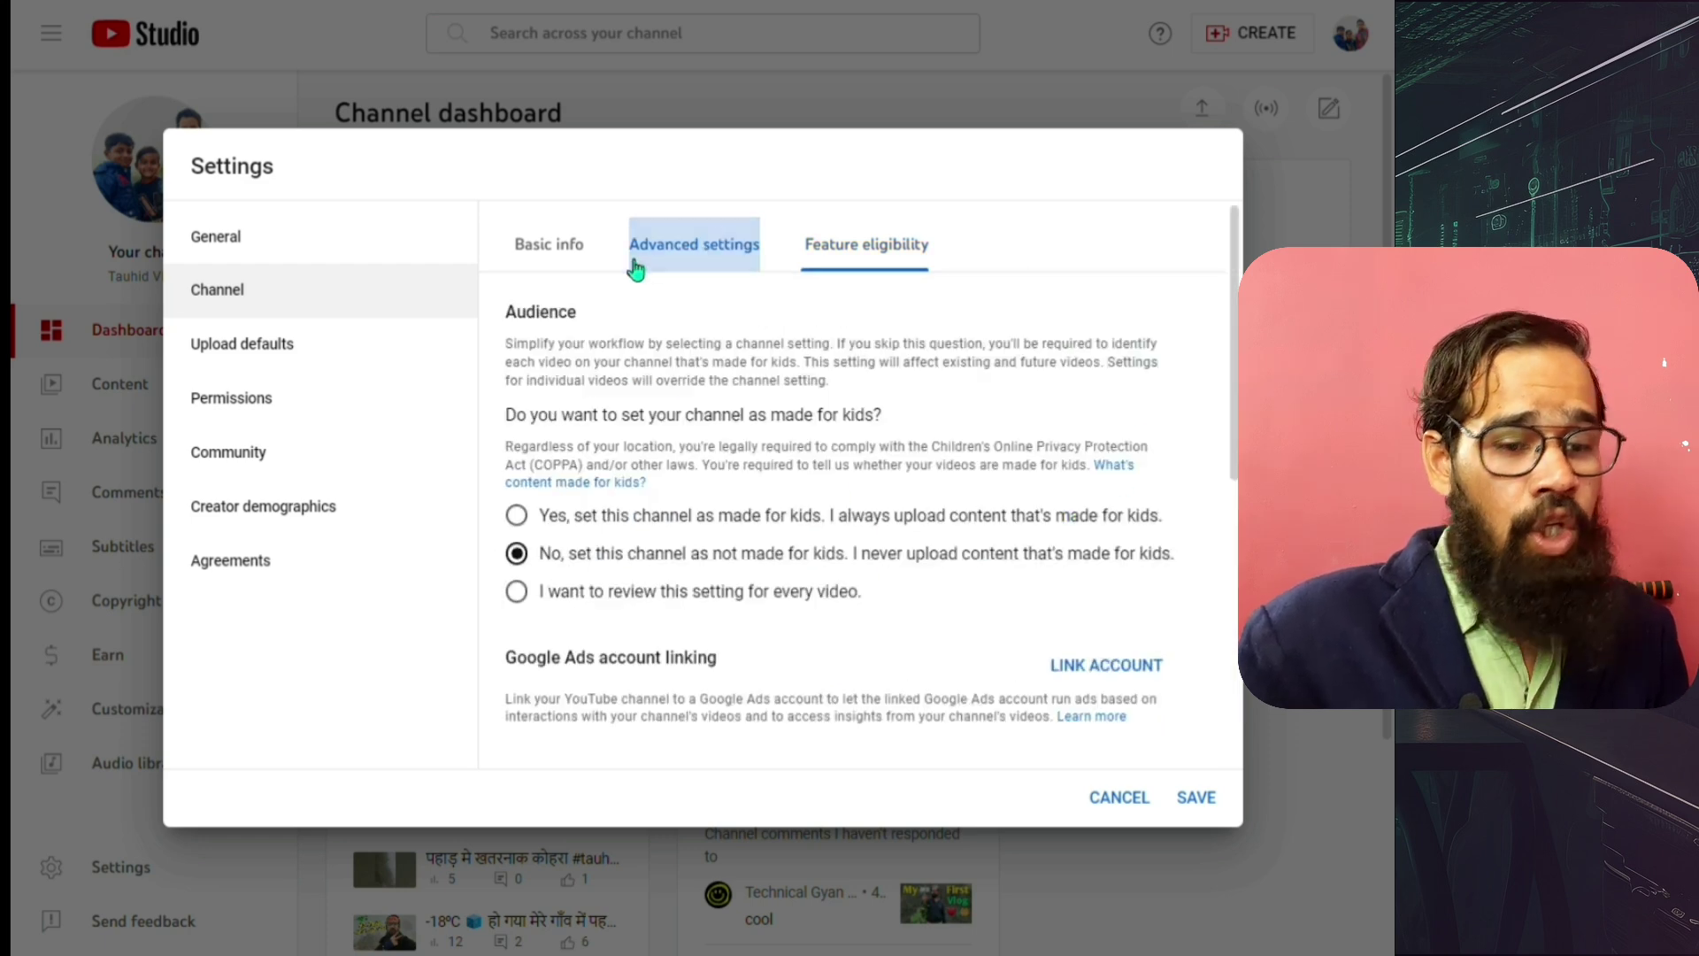
left_click(549, 256)
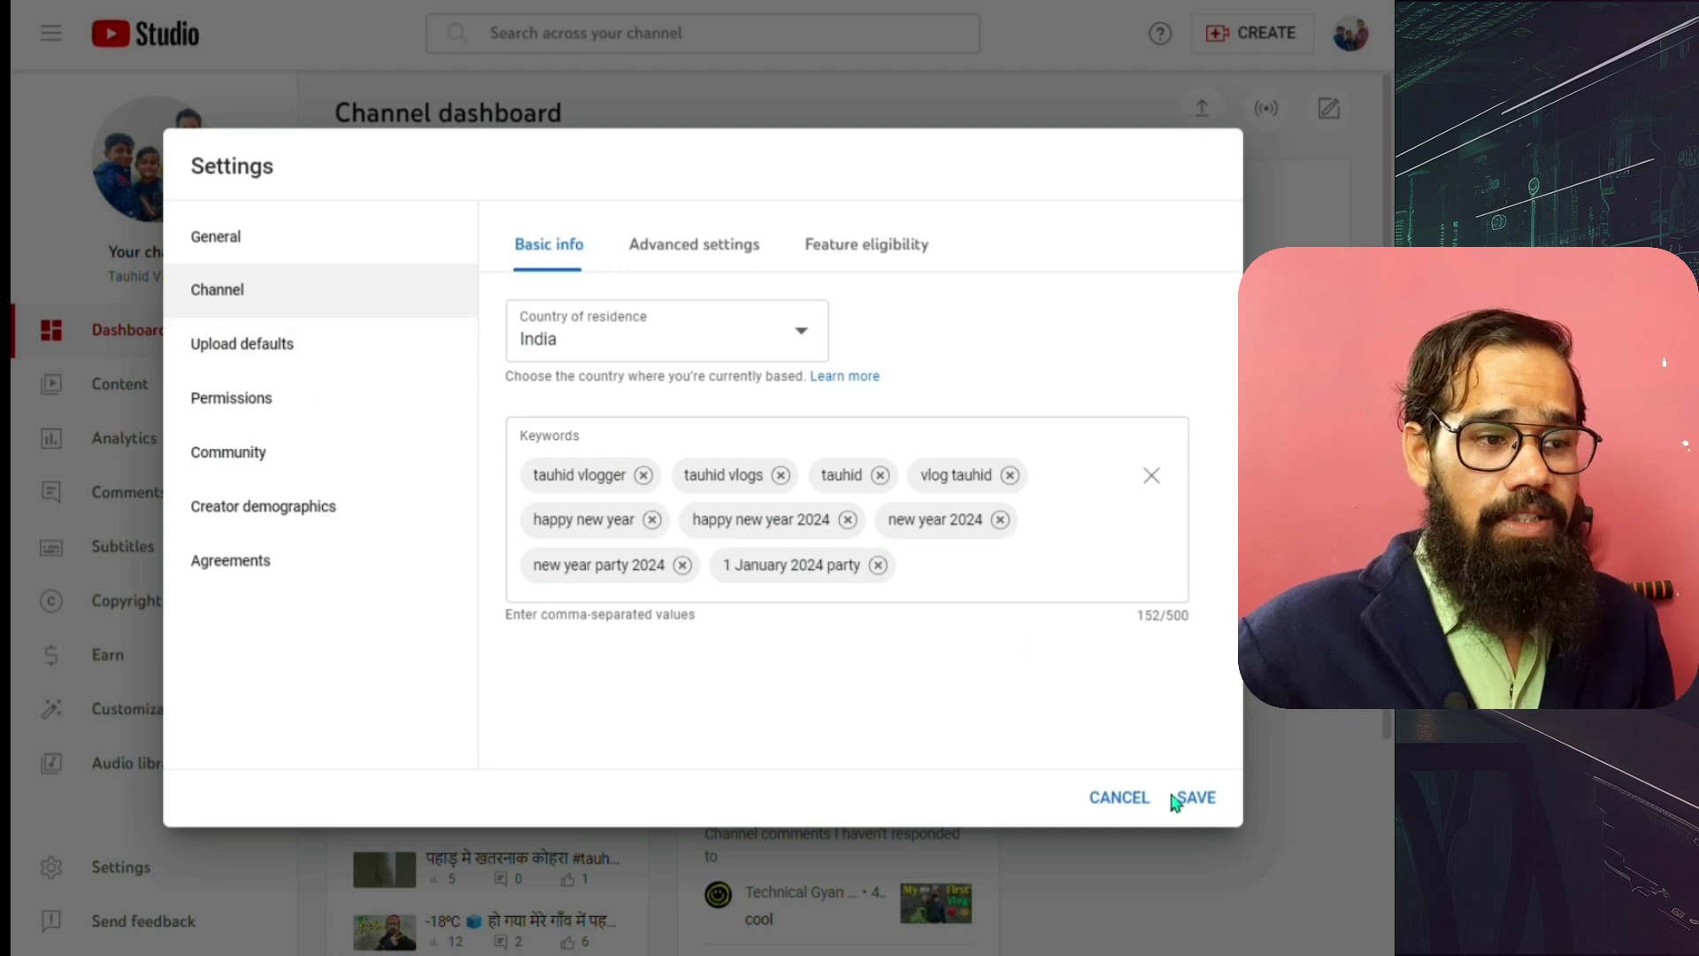
left_click(1201, 802)
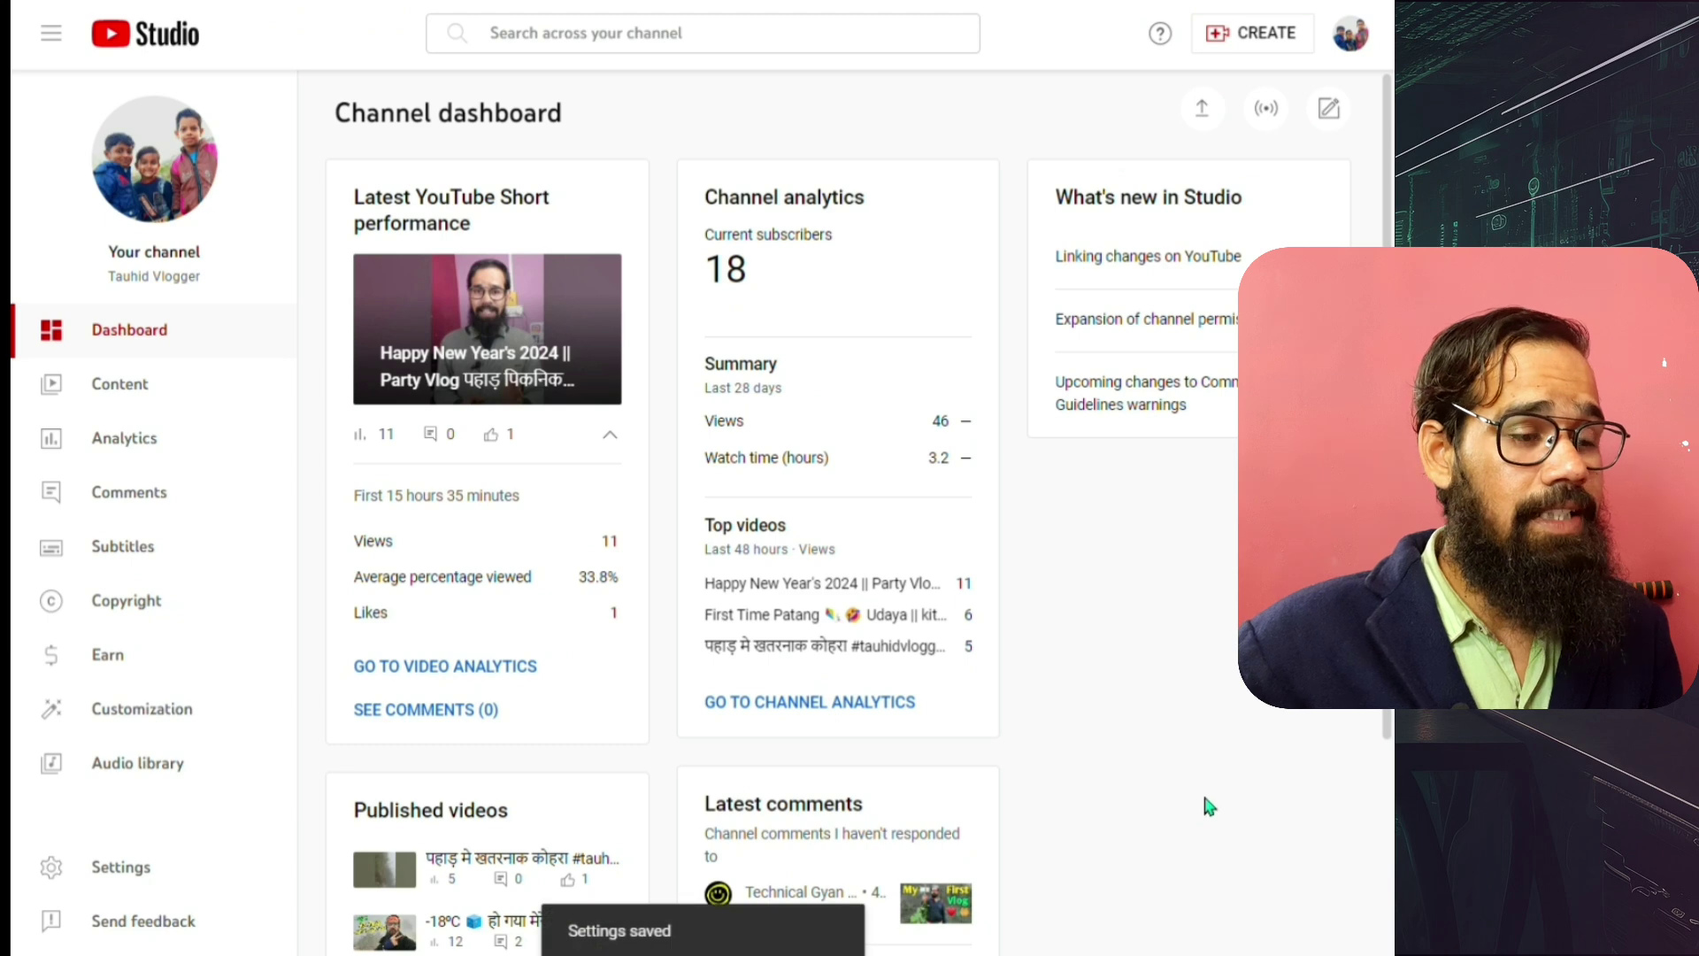
Reopen the settings and examine the upload defaults for title, description, visibility and tags.
left_click(103, 869)
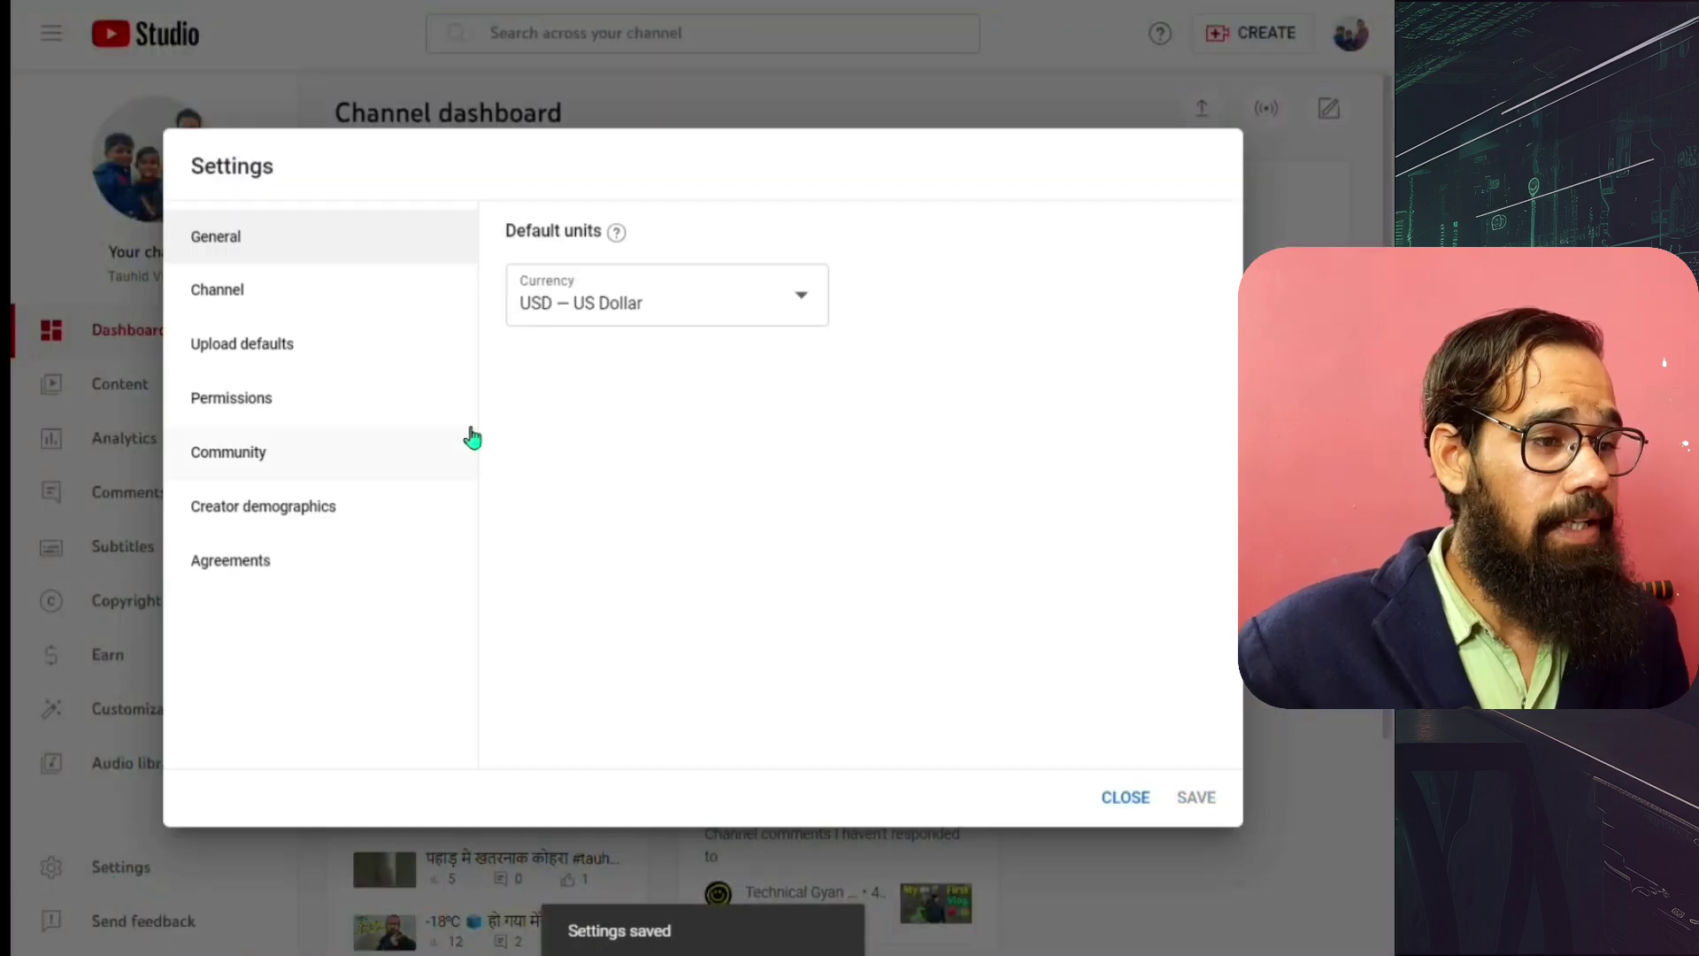
left_click(244, 292)
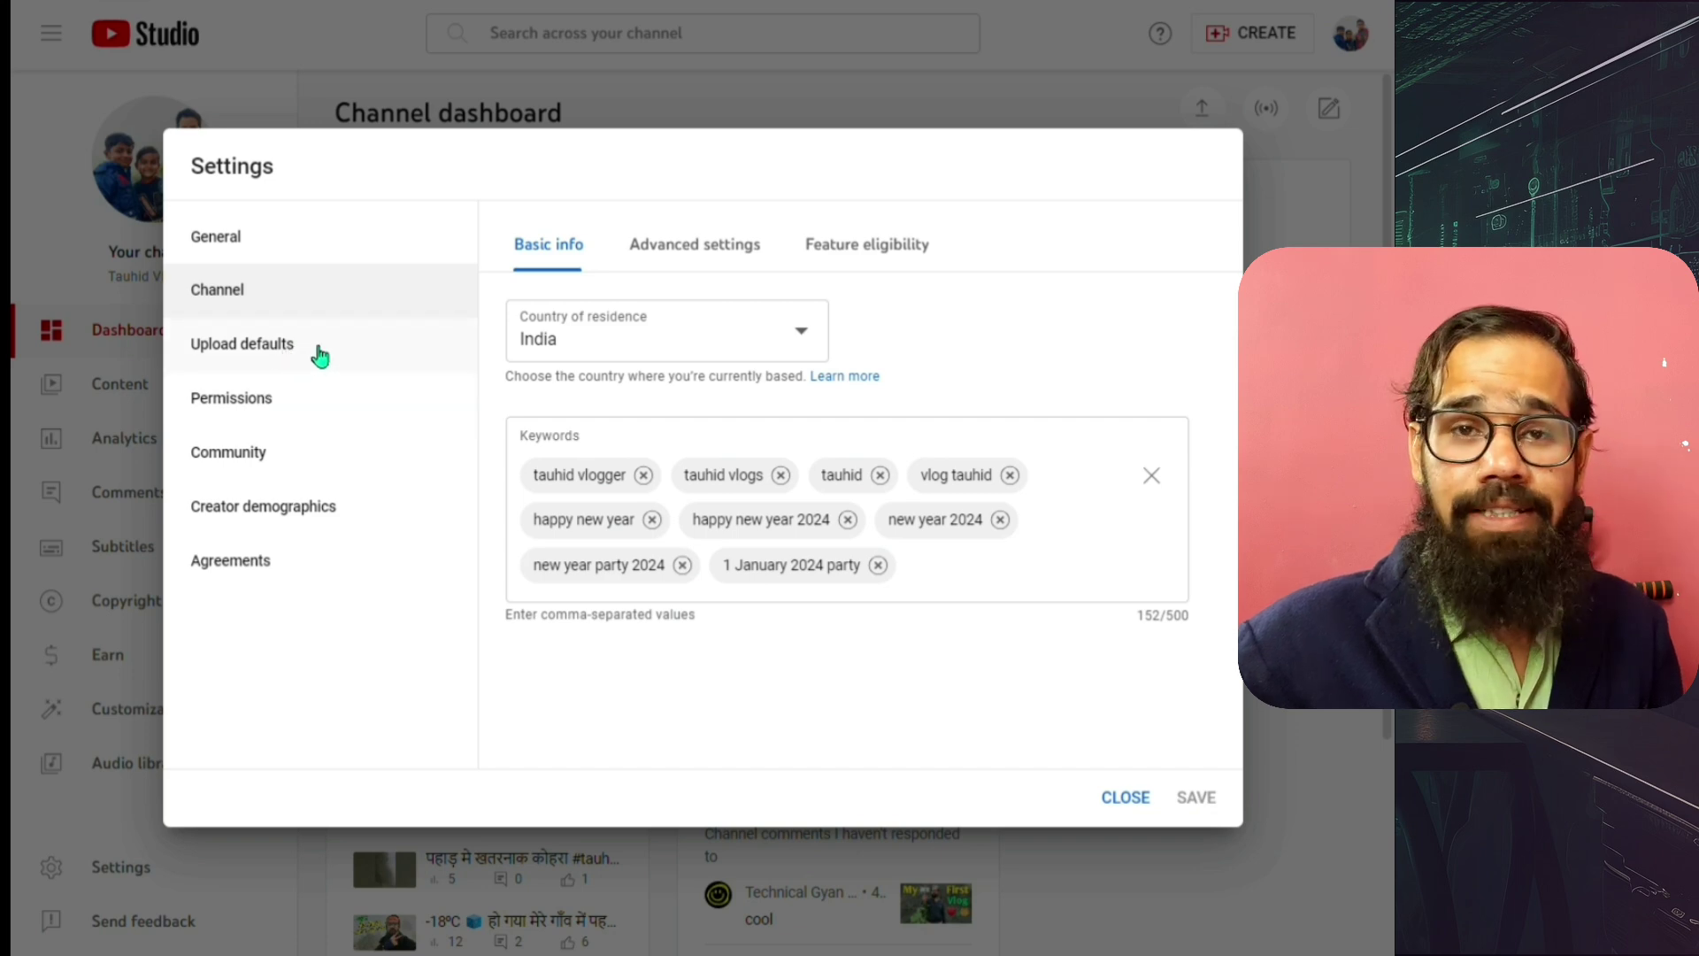
left_click(319, 357)
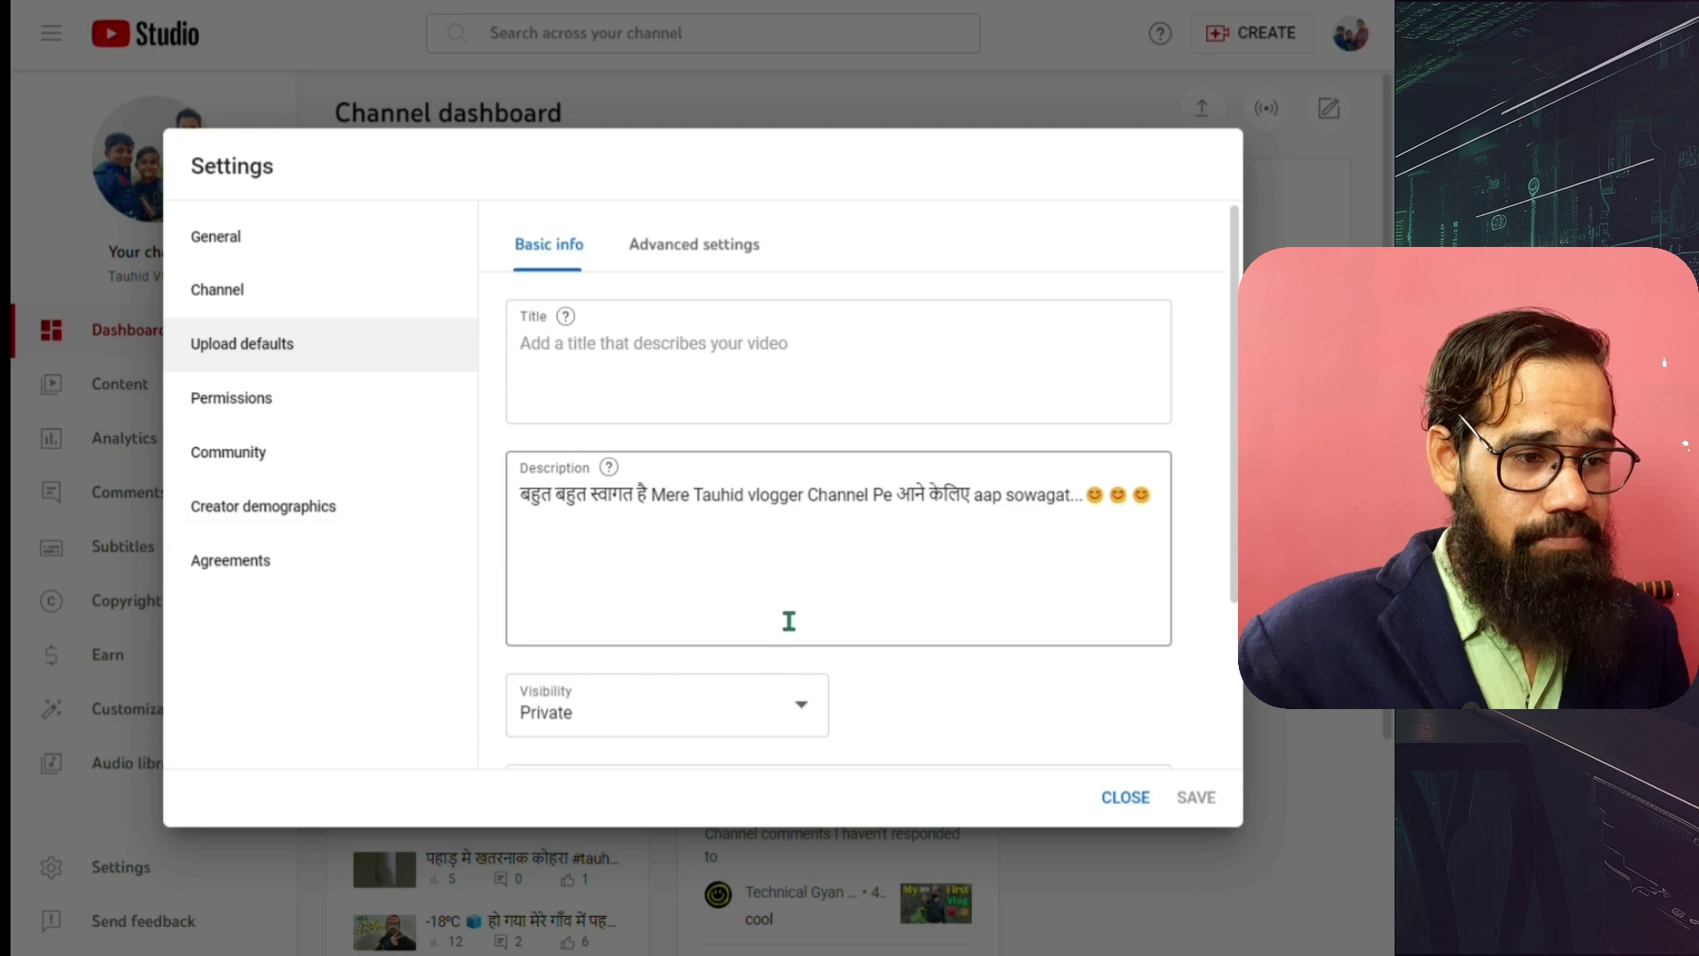
scroll(832, 617, "down", 1)
scroll(834, 619, "down", 3)
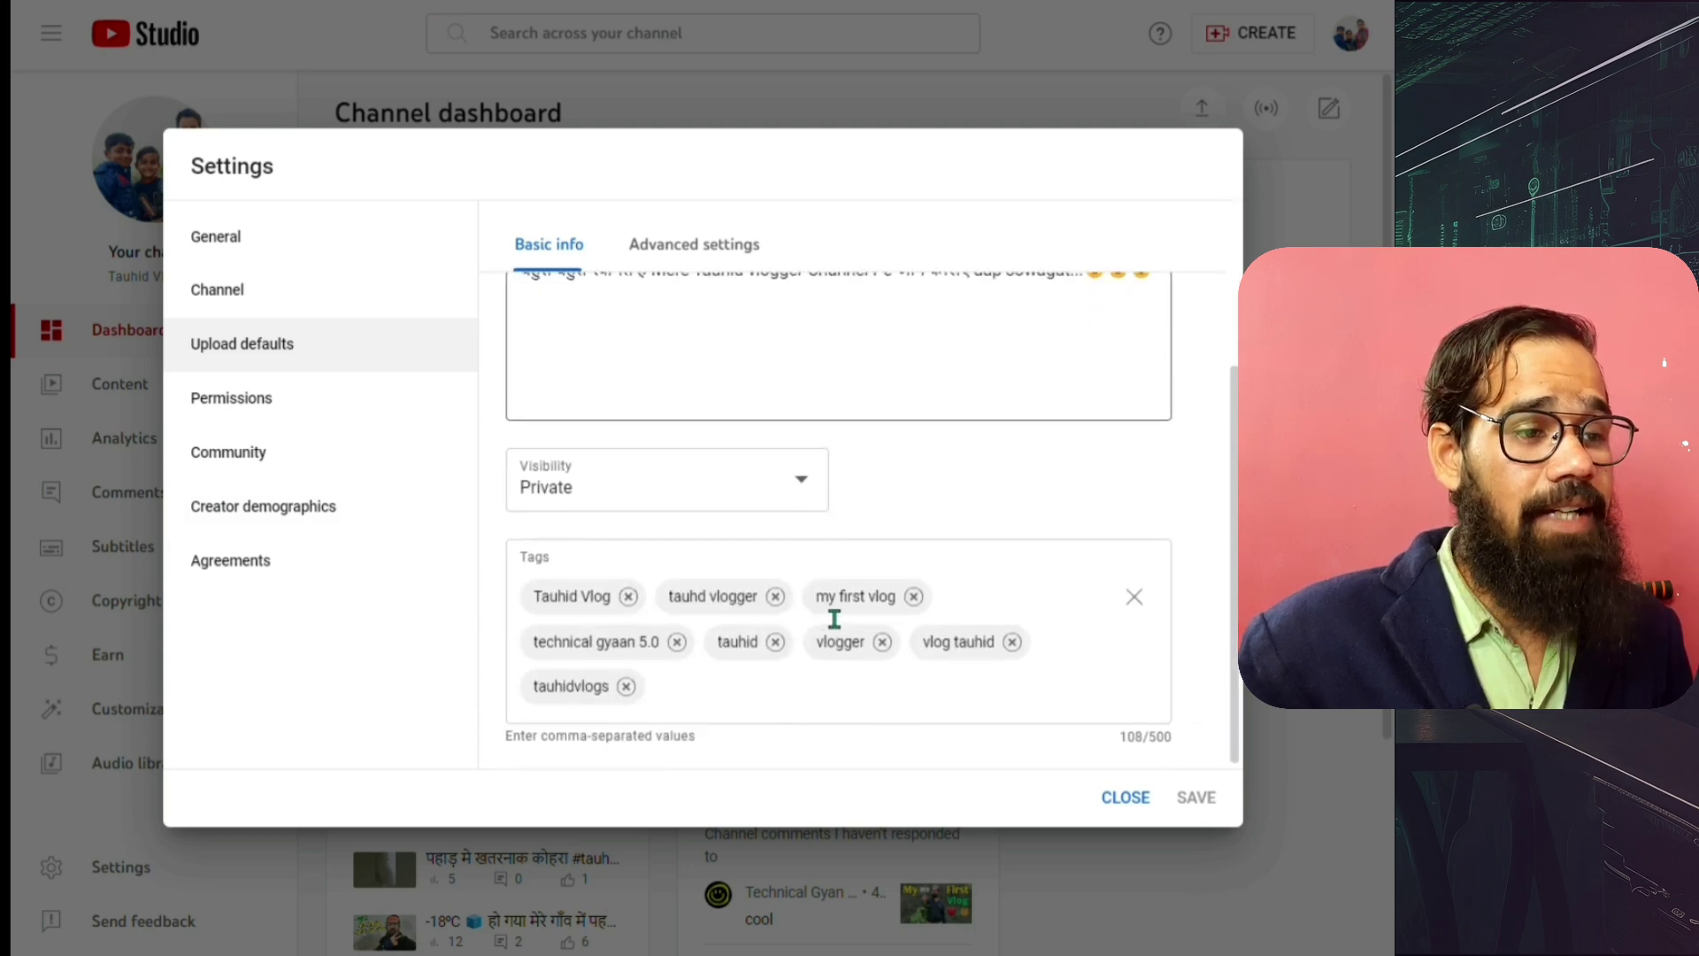
scroll(830, 615, "up", 3)
scroll(828, 611, "down", 3)
scroll(827, 599, "up", 3)
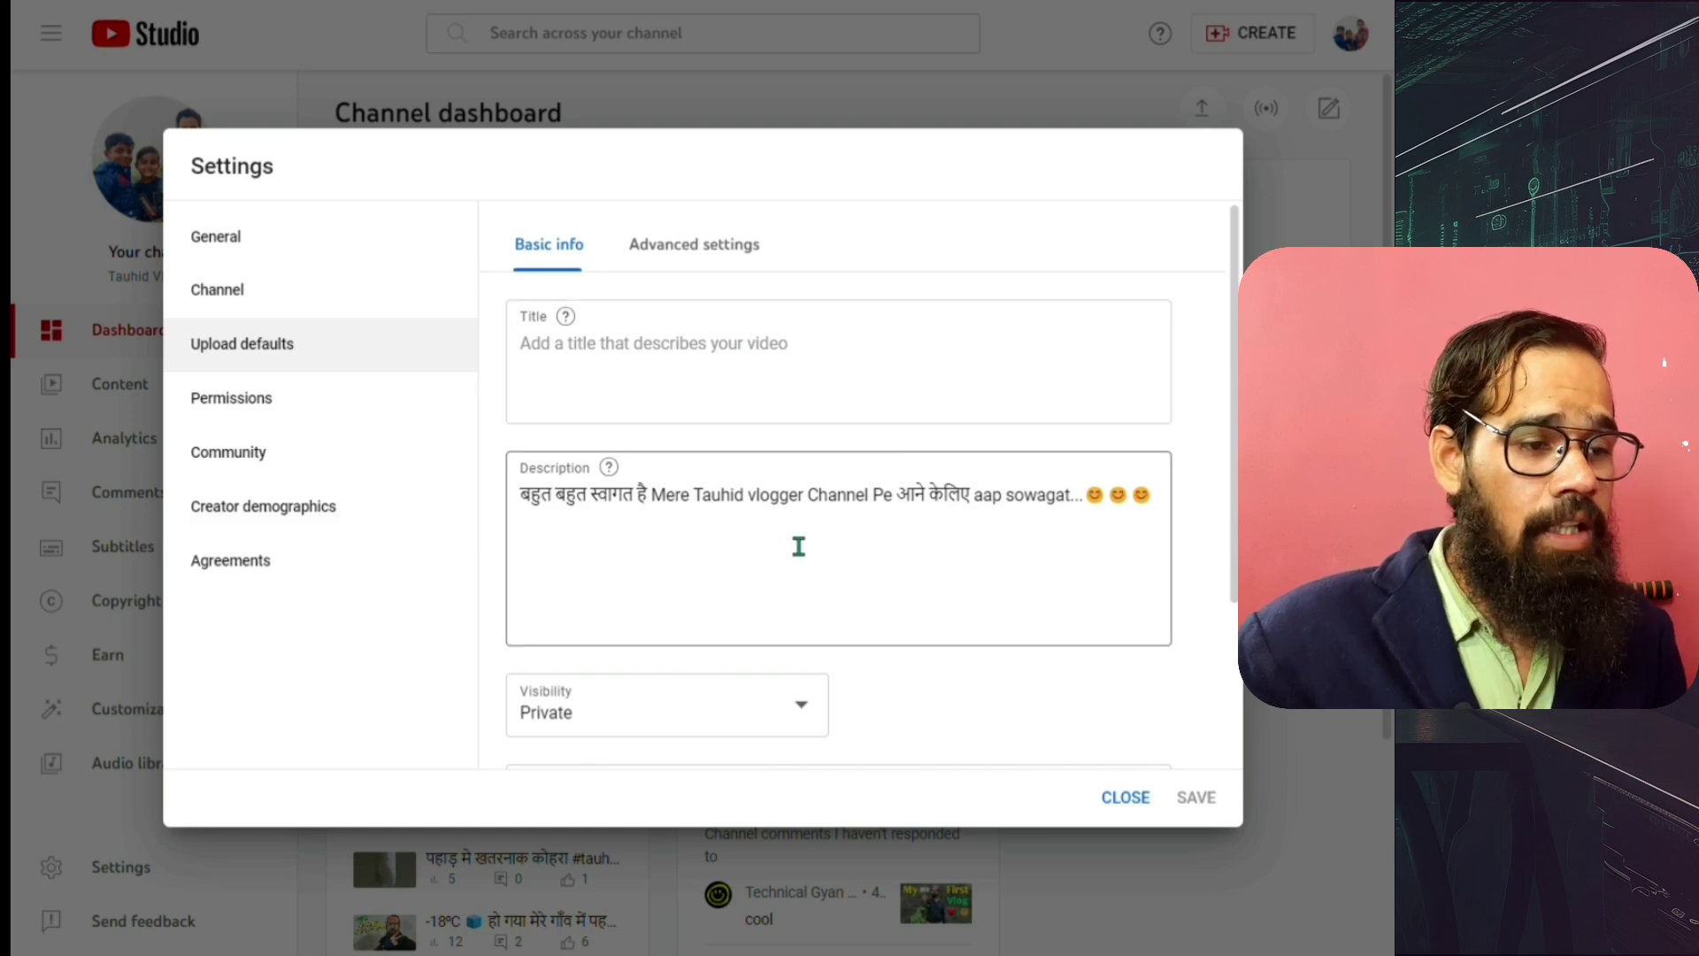
Set the default visibility for new uploads to Public.
scroll(728, 534, "down", 3)
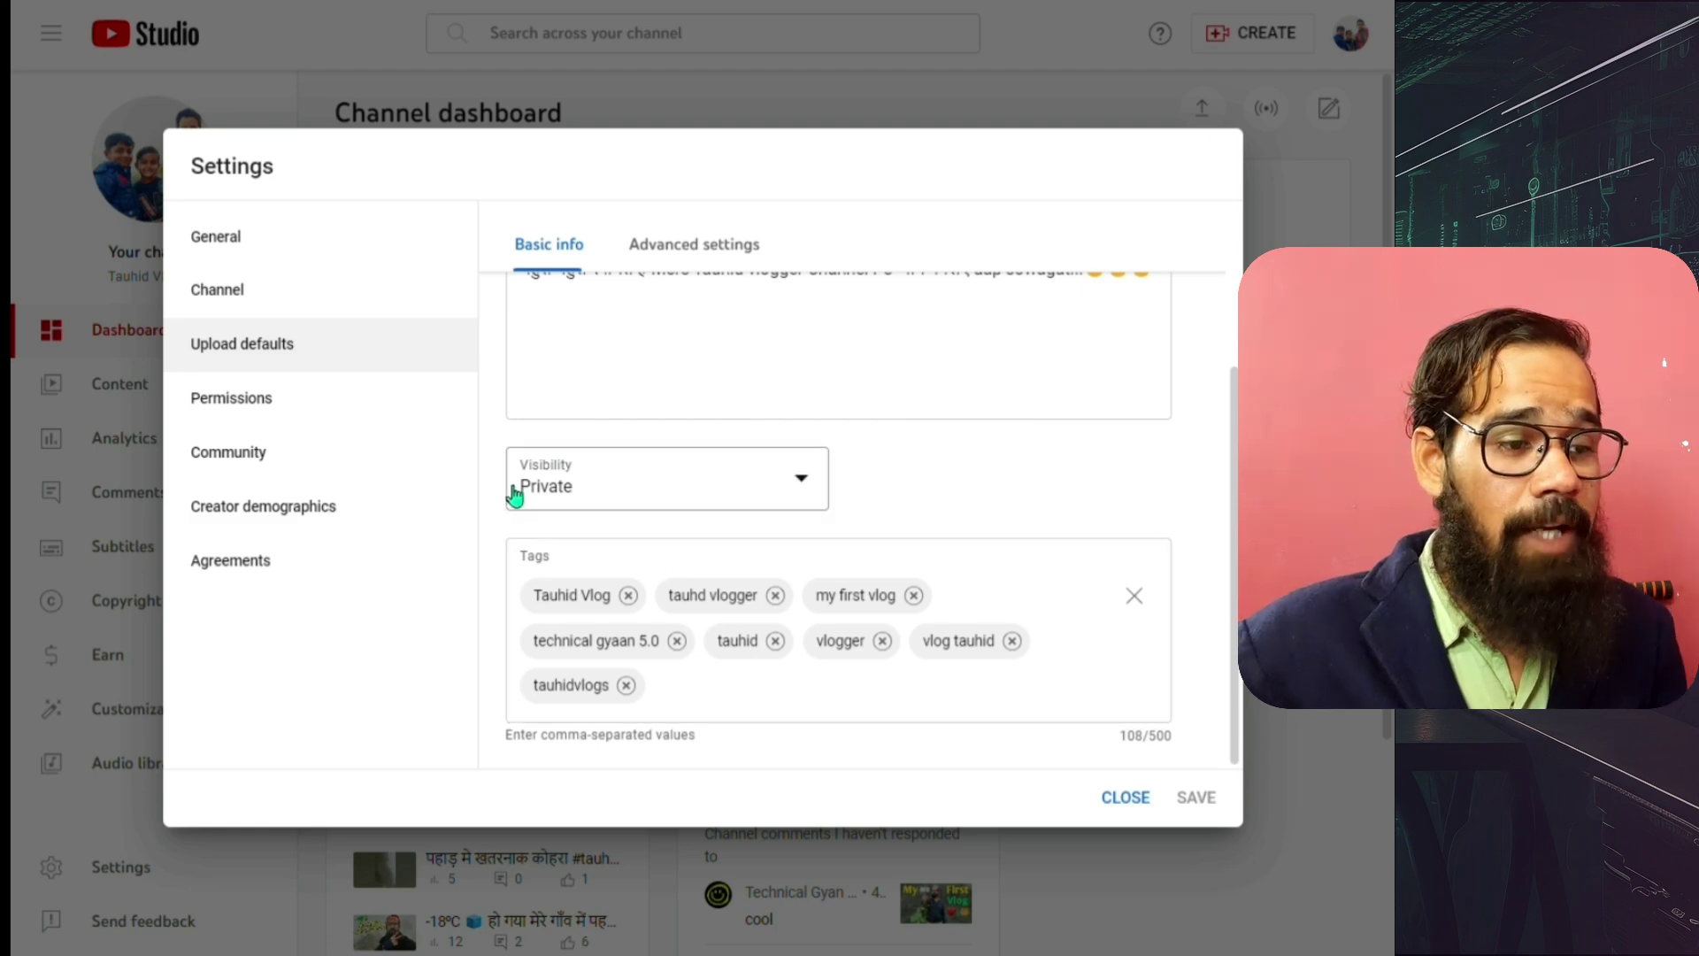
left_click(804, 481)
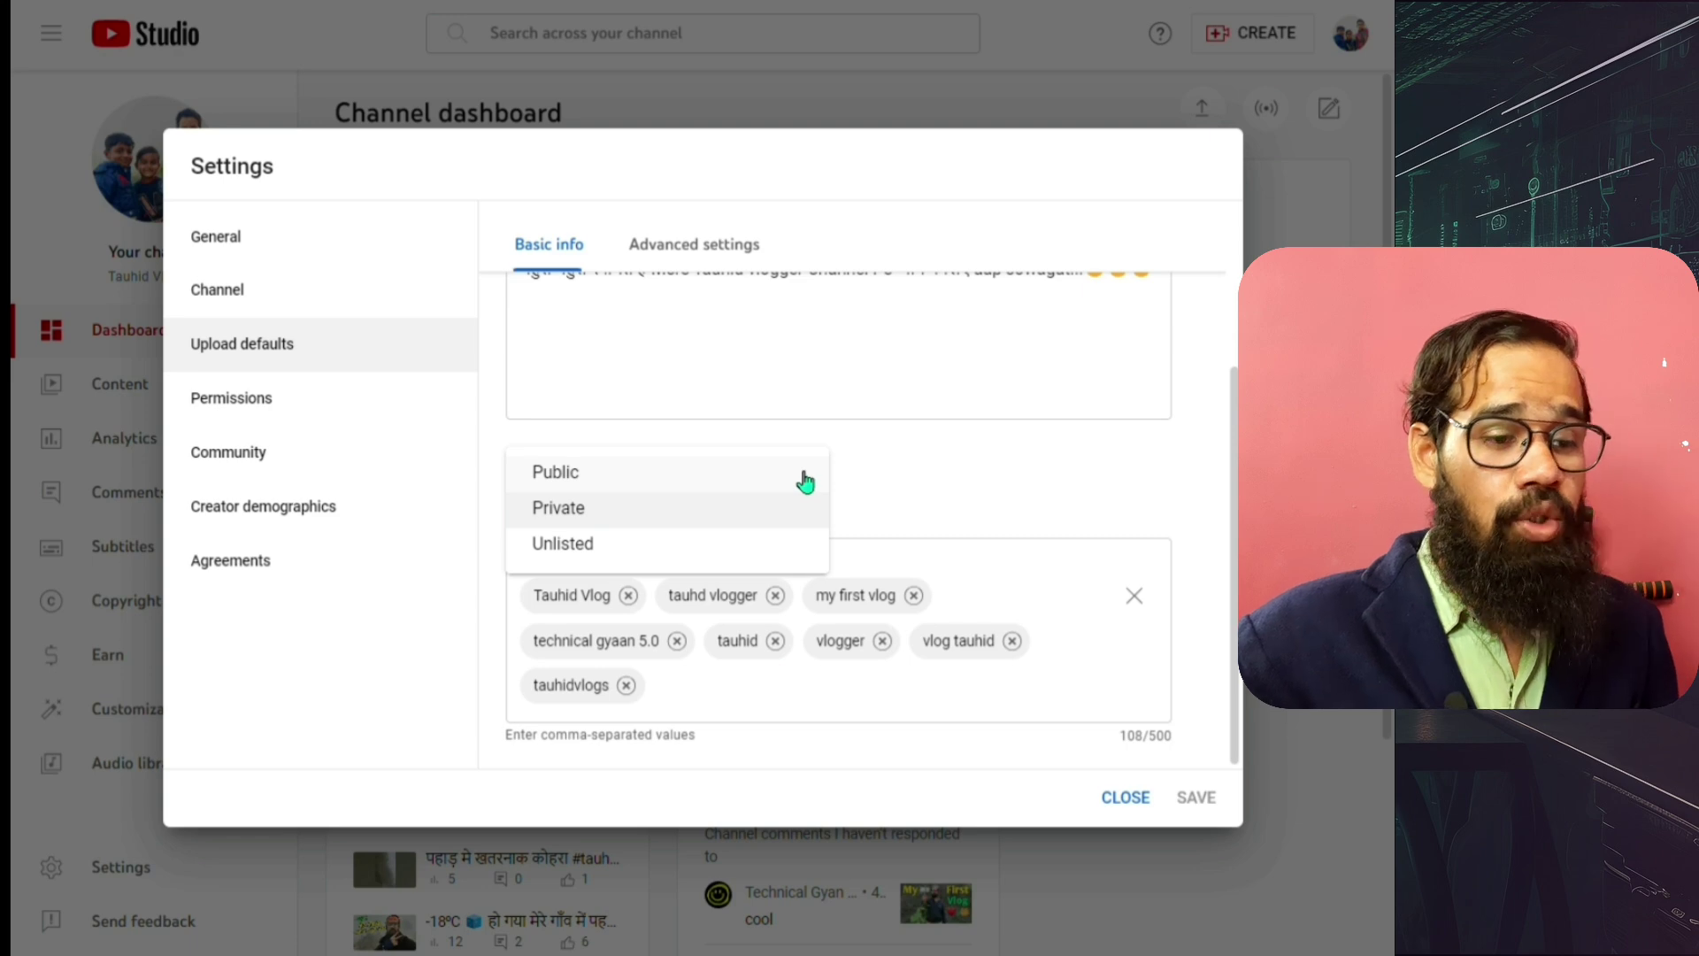
left_click(580, 475)
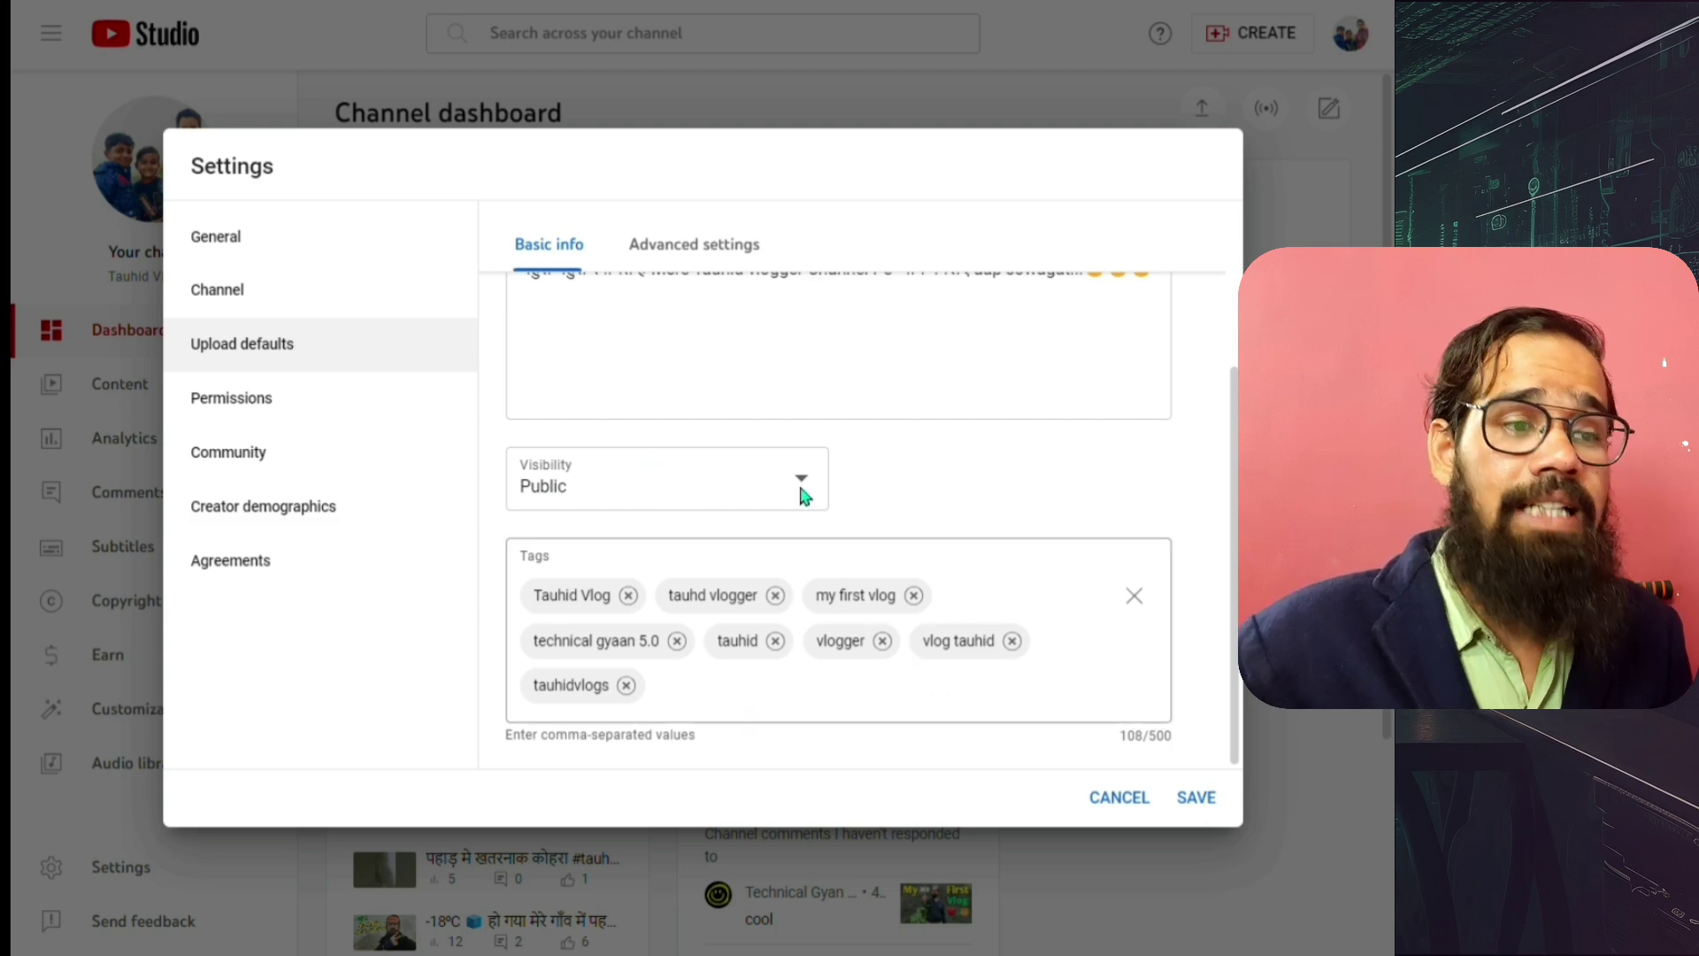
Set the video language in the advanced upload defaults to Hindi.
left_click(700, 244)
scroll(970, 689, "up", 3)
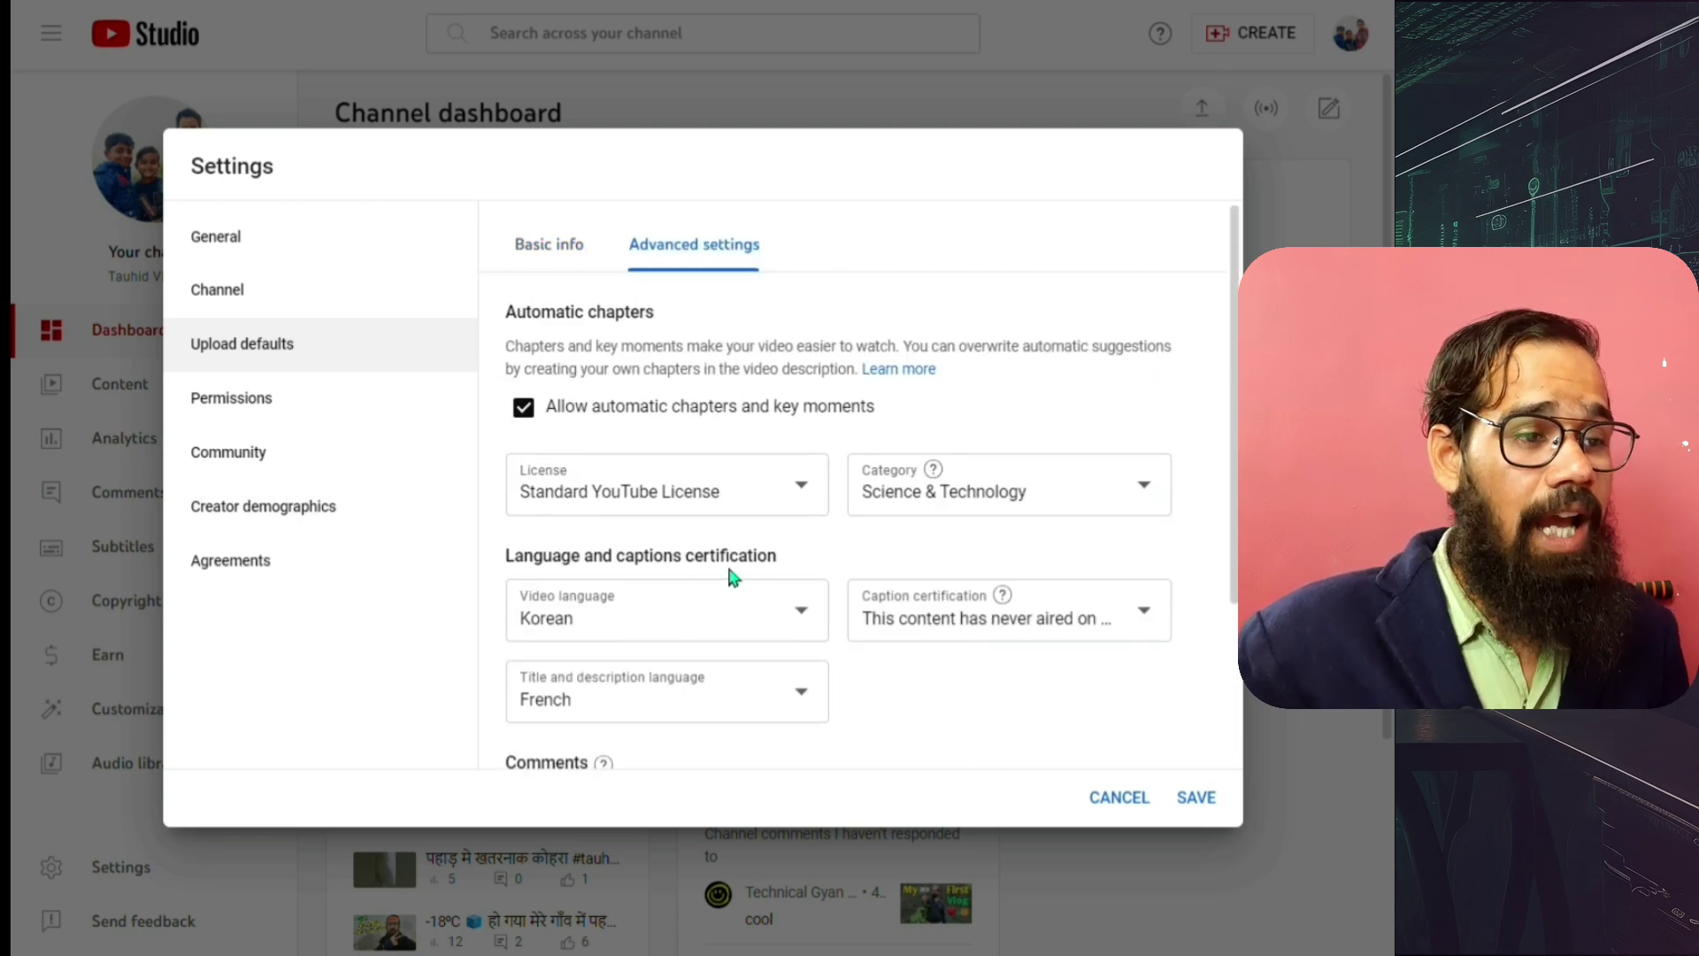
scroll(788, 512, "down", 3)
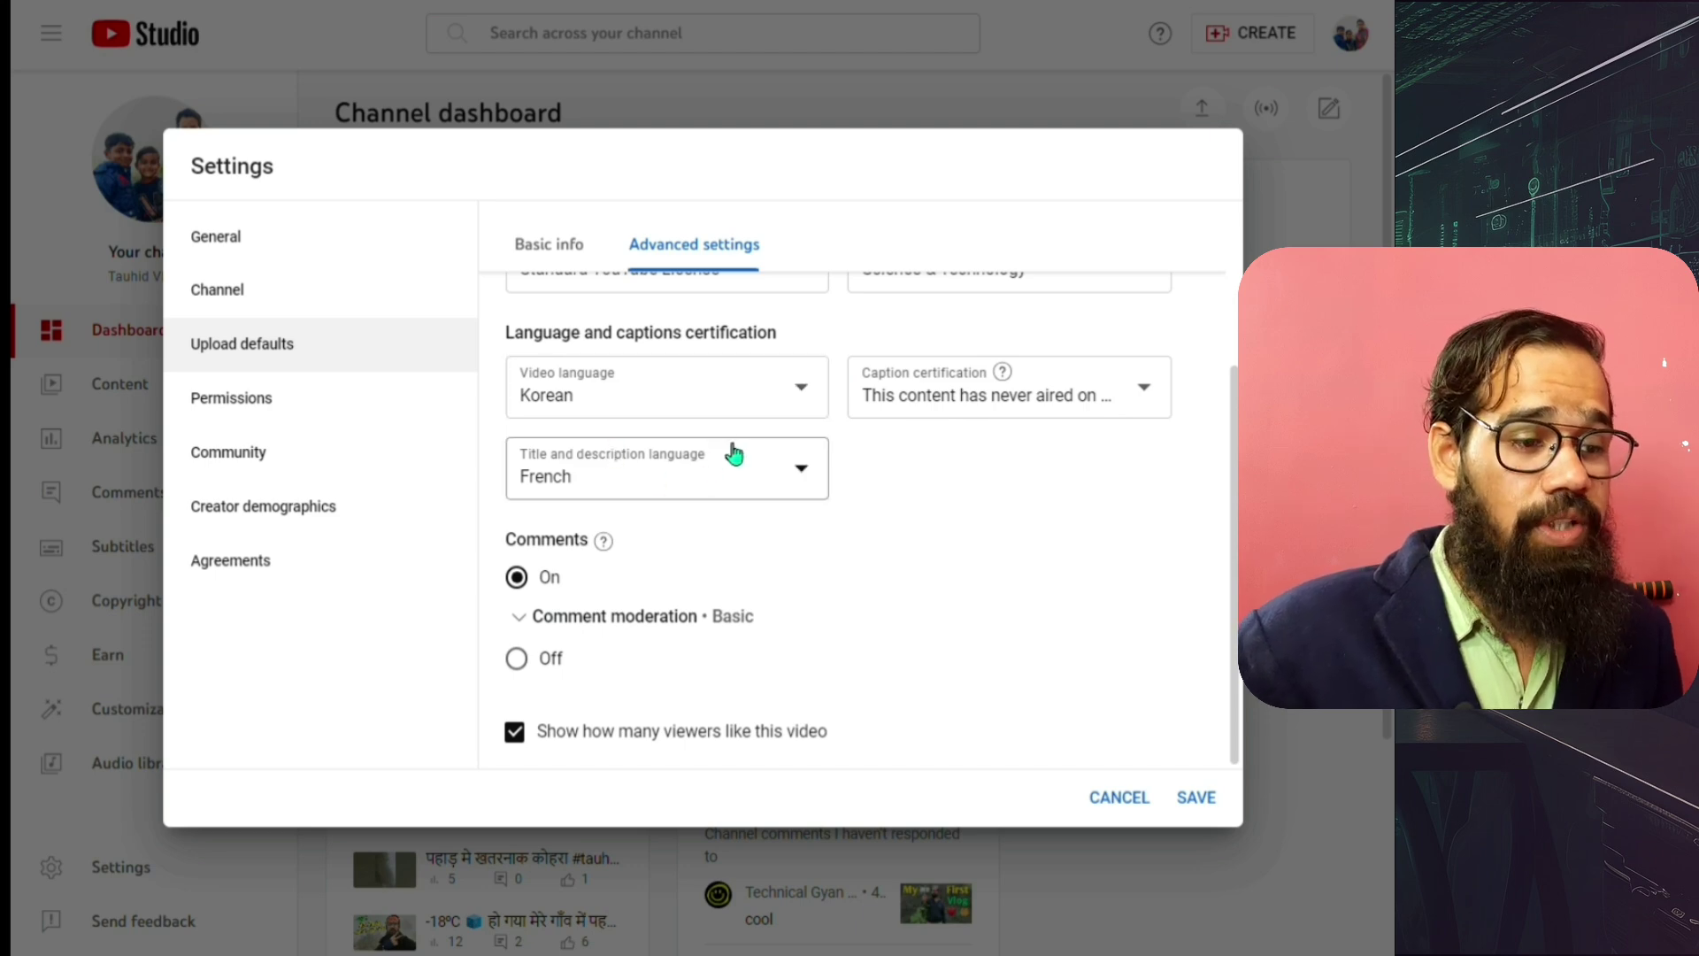
left_click(807, 397)
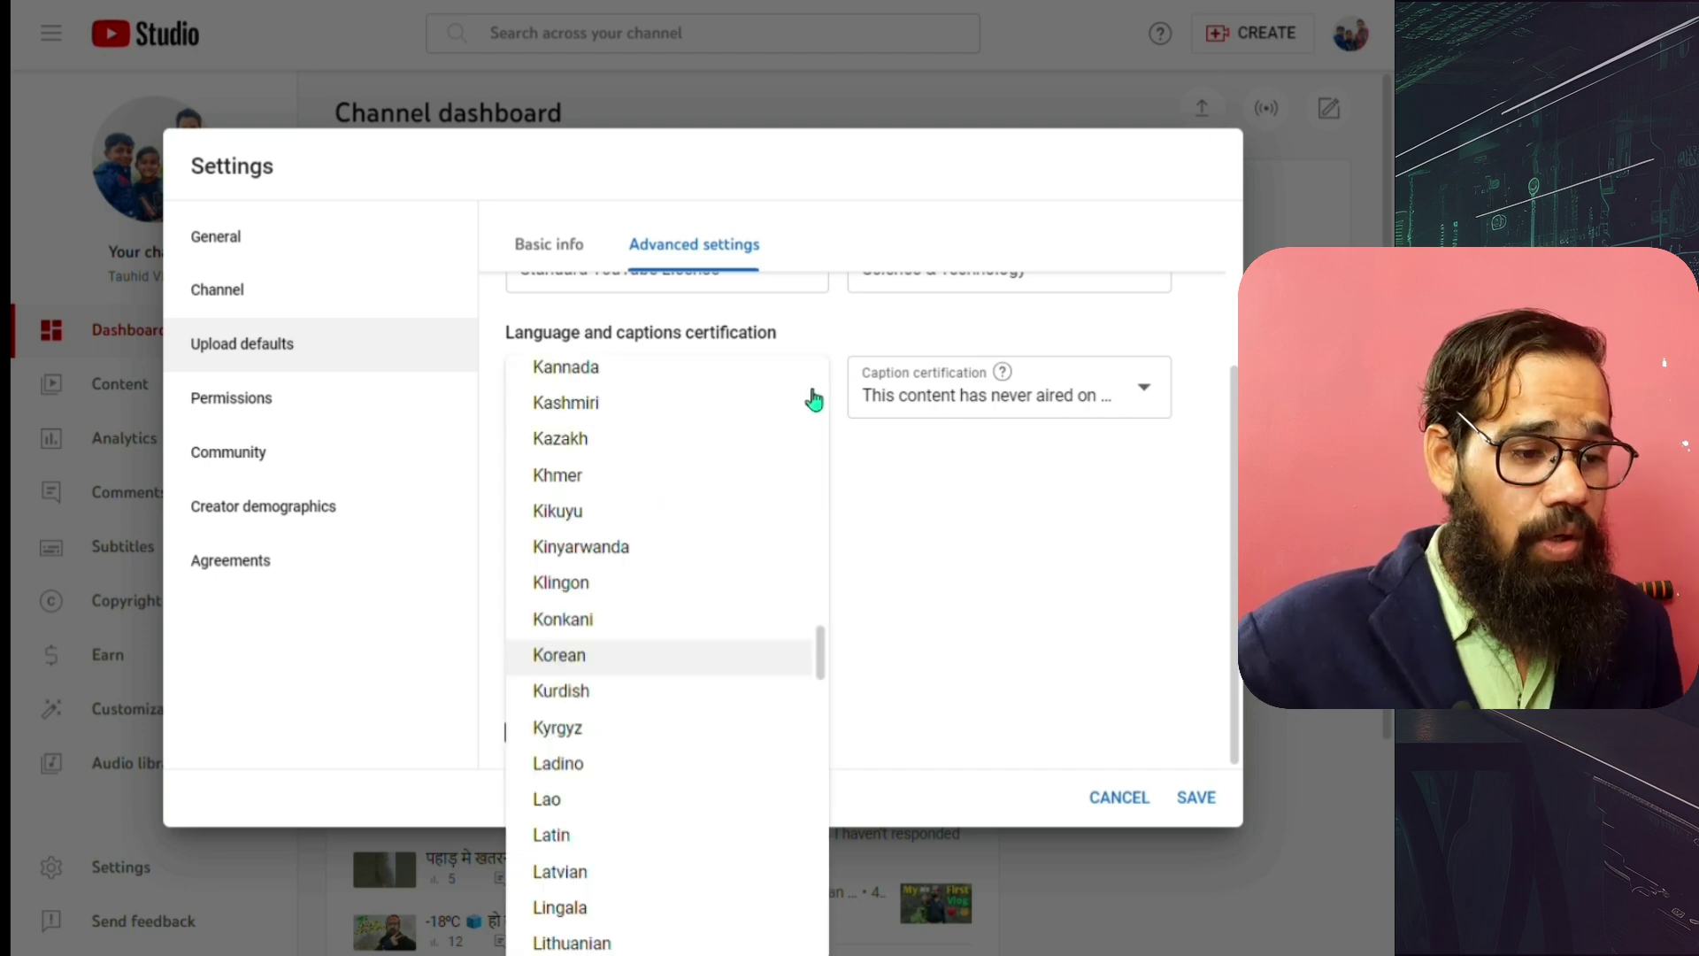
scroll(642, 588, "down", 10)
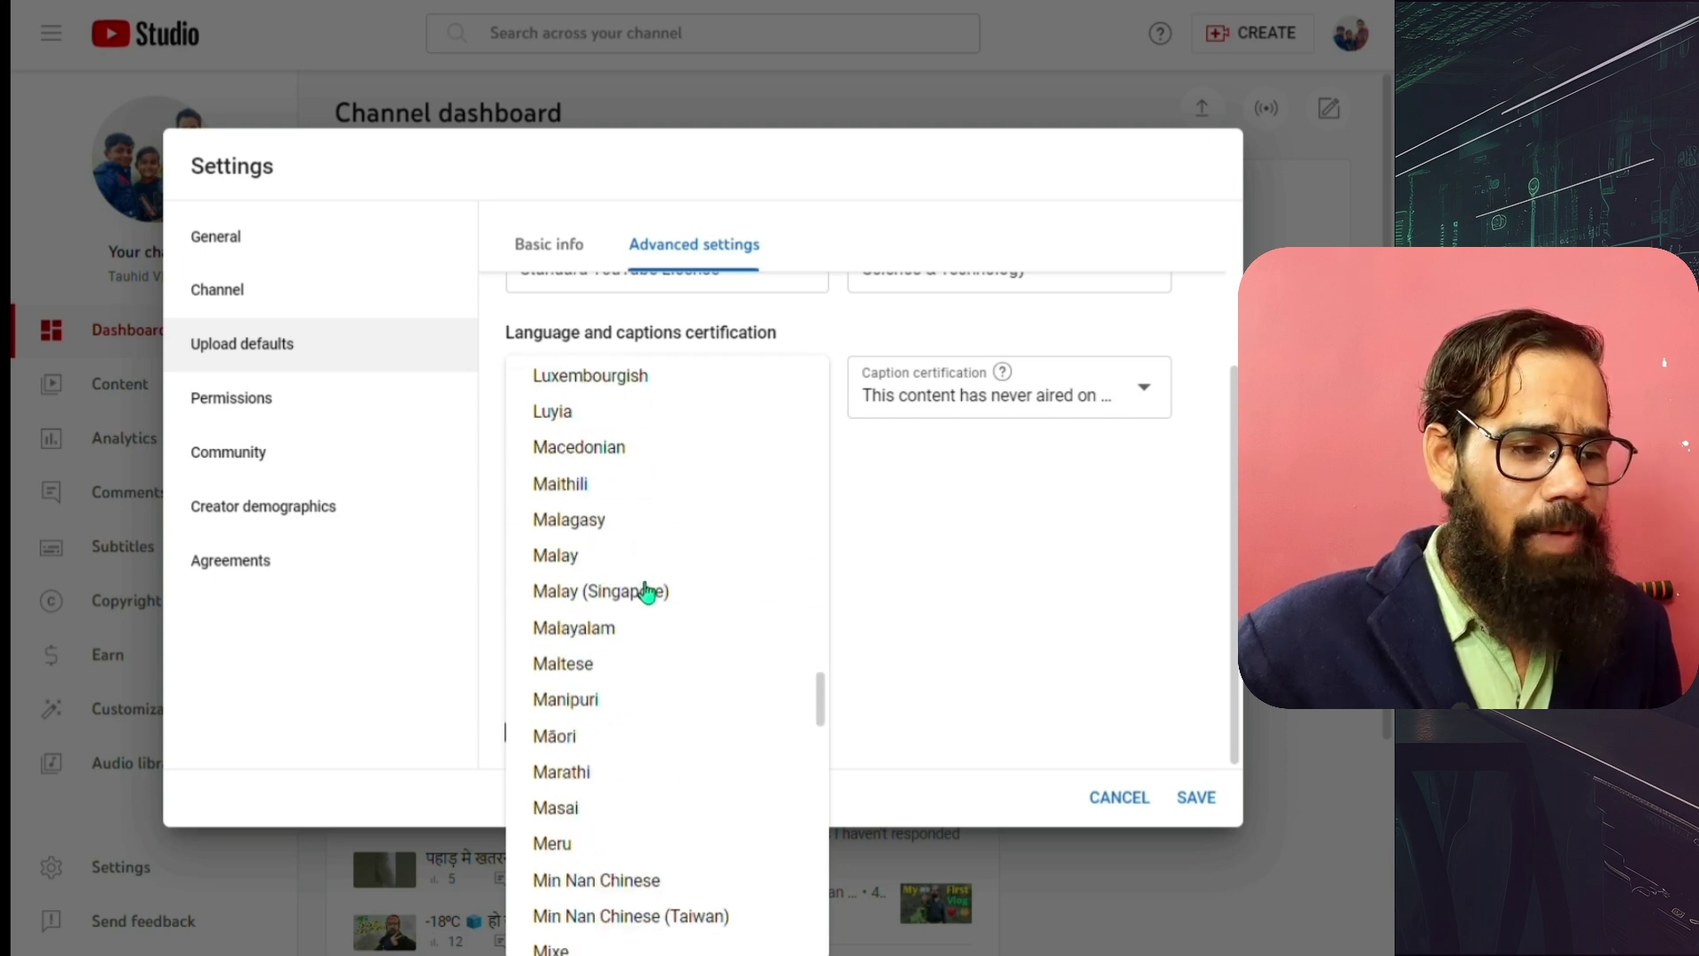
scroll(647, 593, "down", 14)
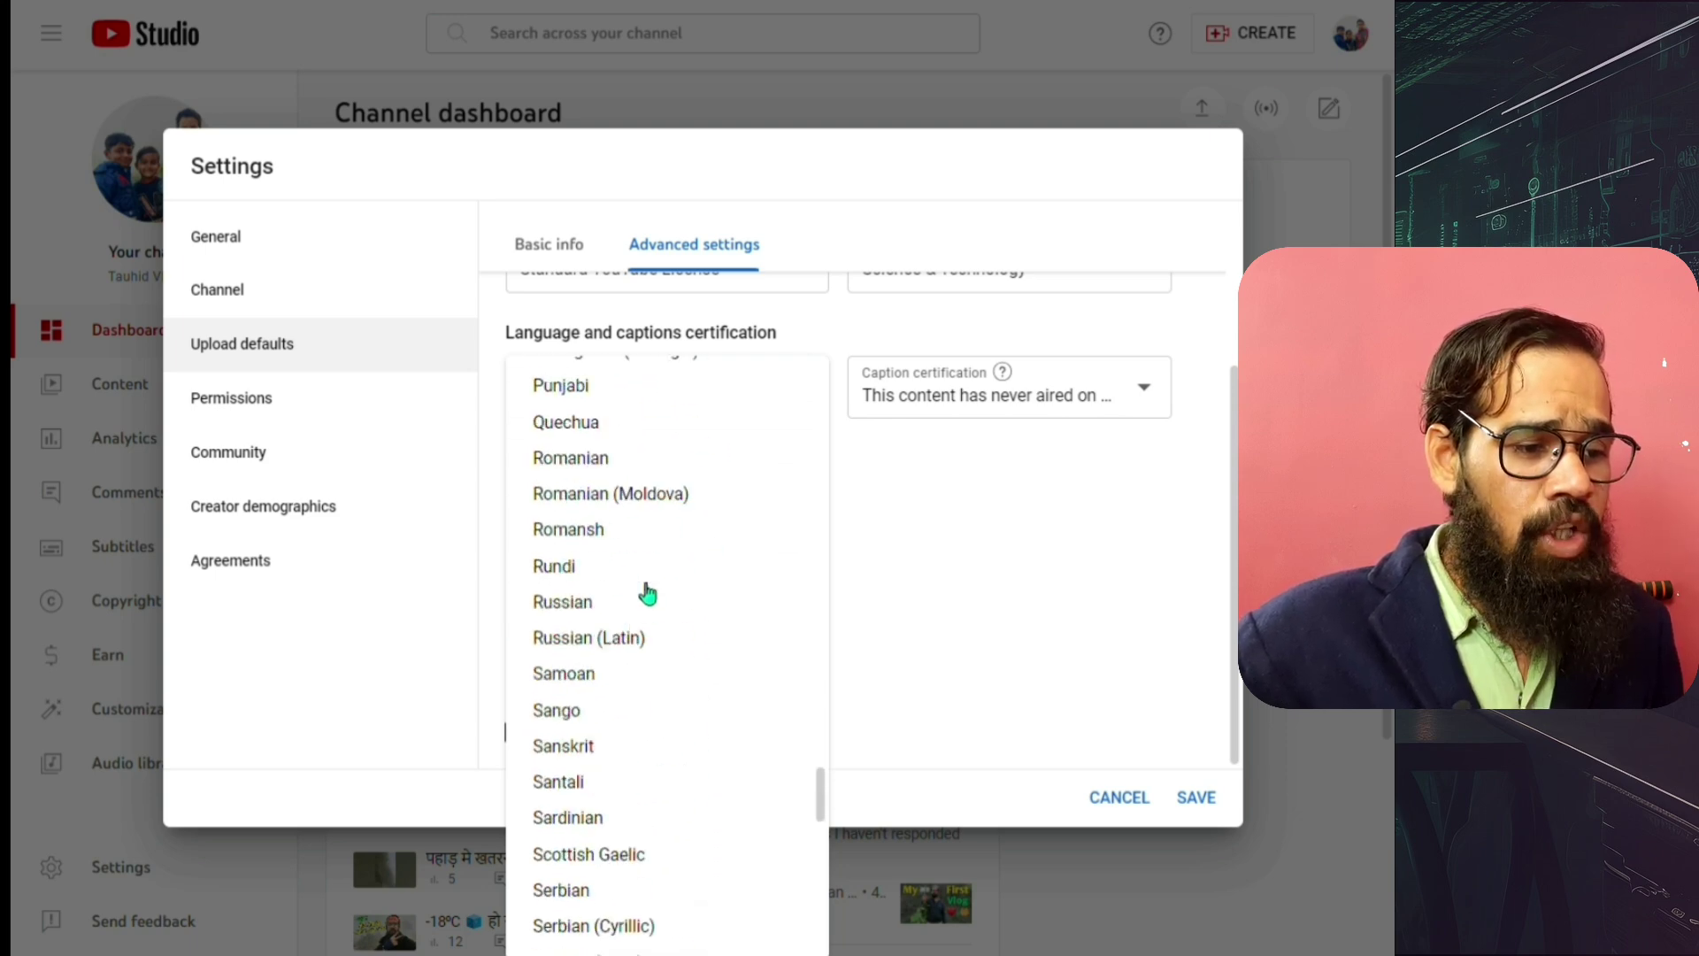
scroll(647, 593, "down", 15)
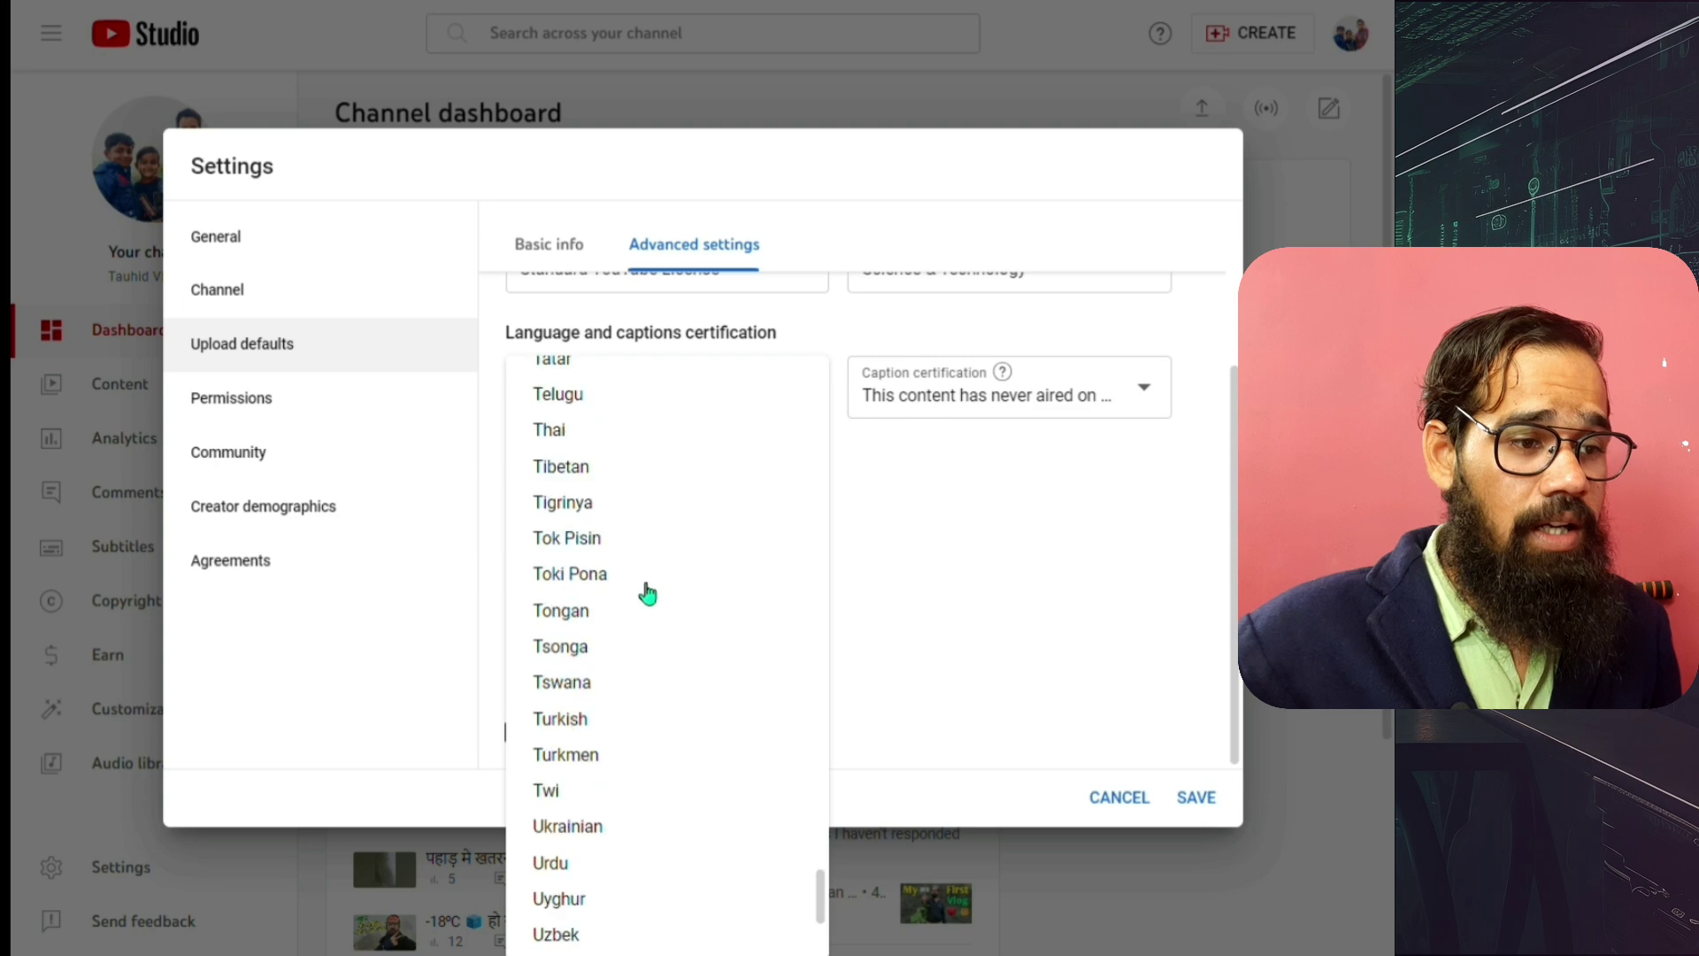
scroll(647, 593, "up", 15)
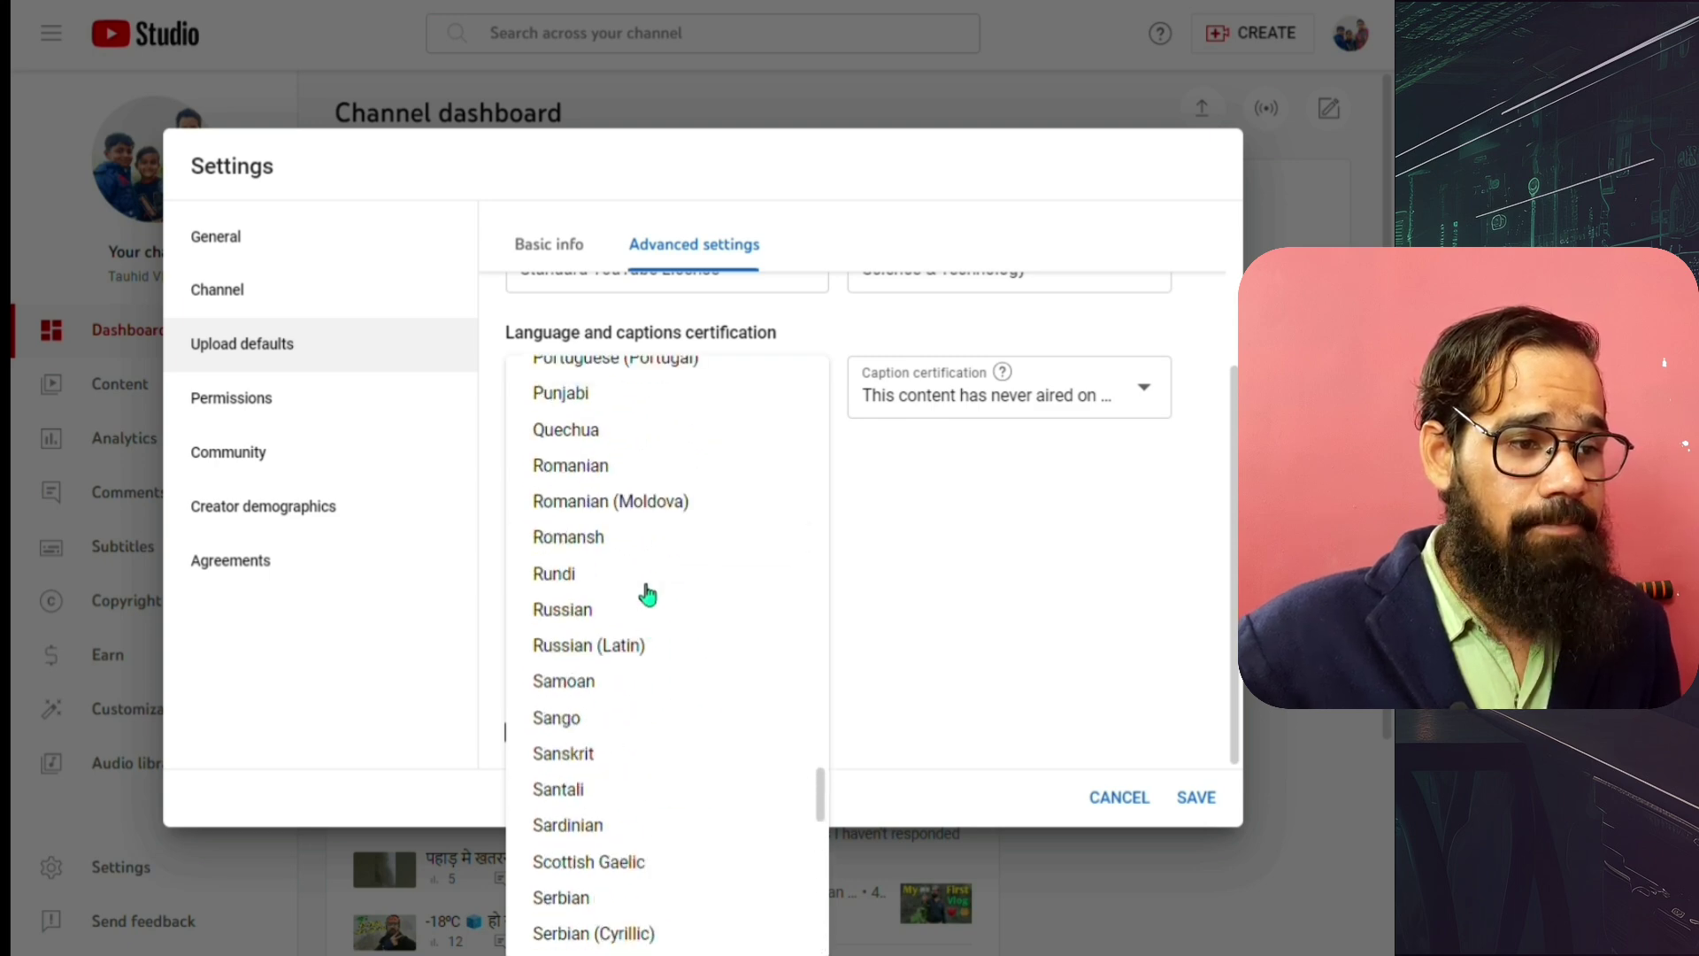
scroll(647, 593, "up", 18)
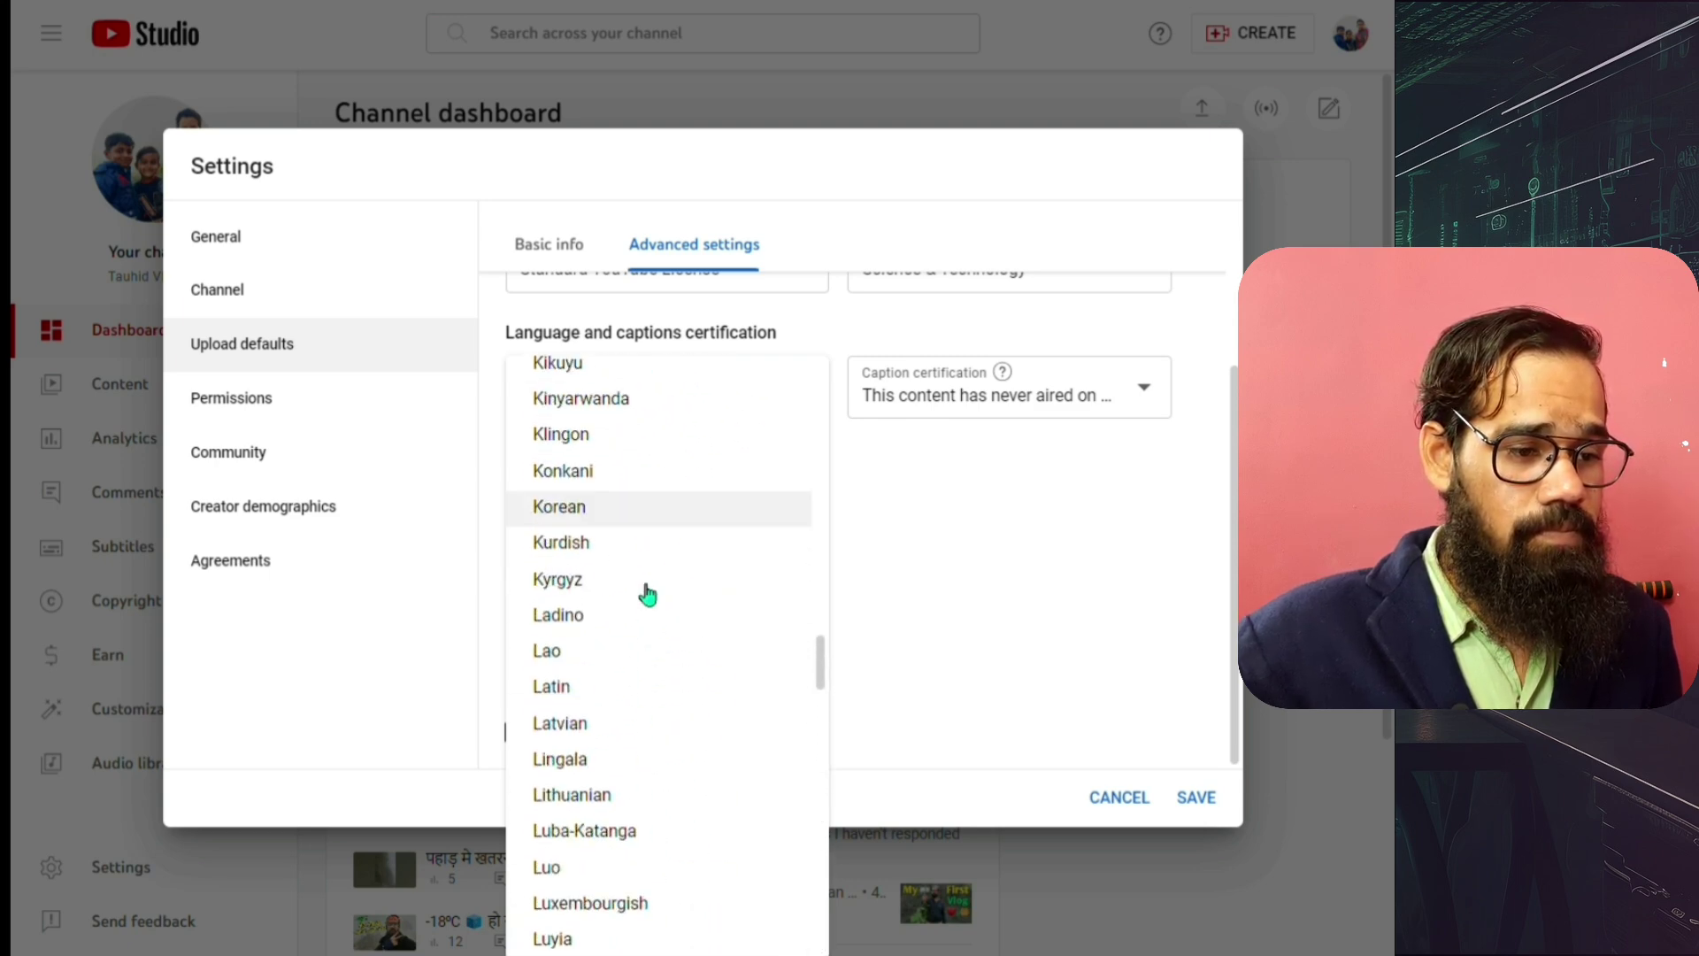
scroll(647, 593, "up", 10)
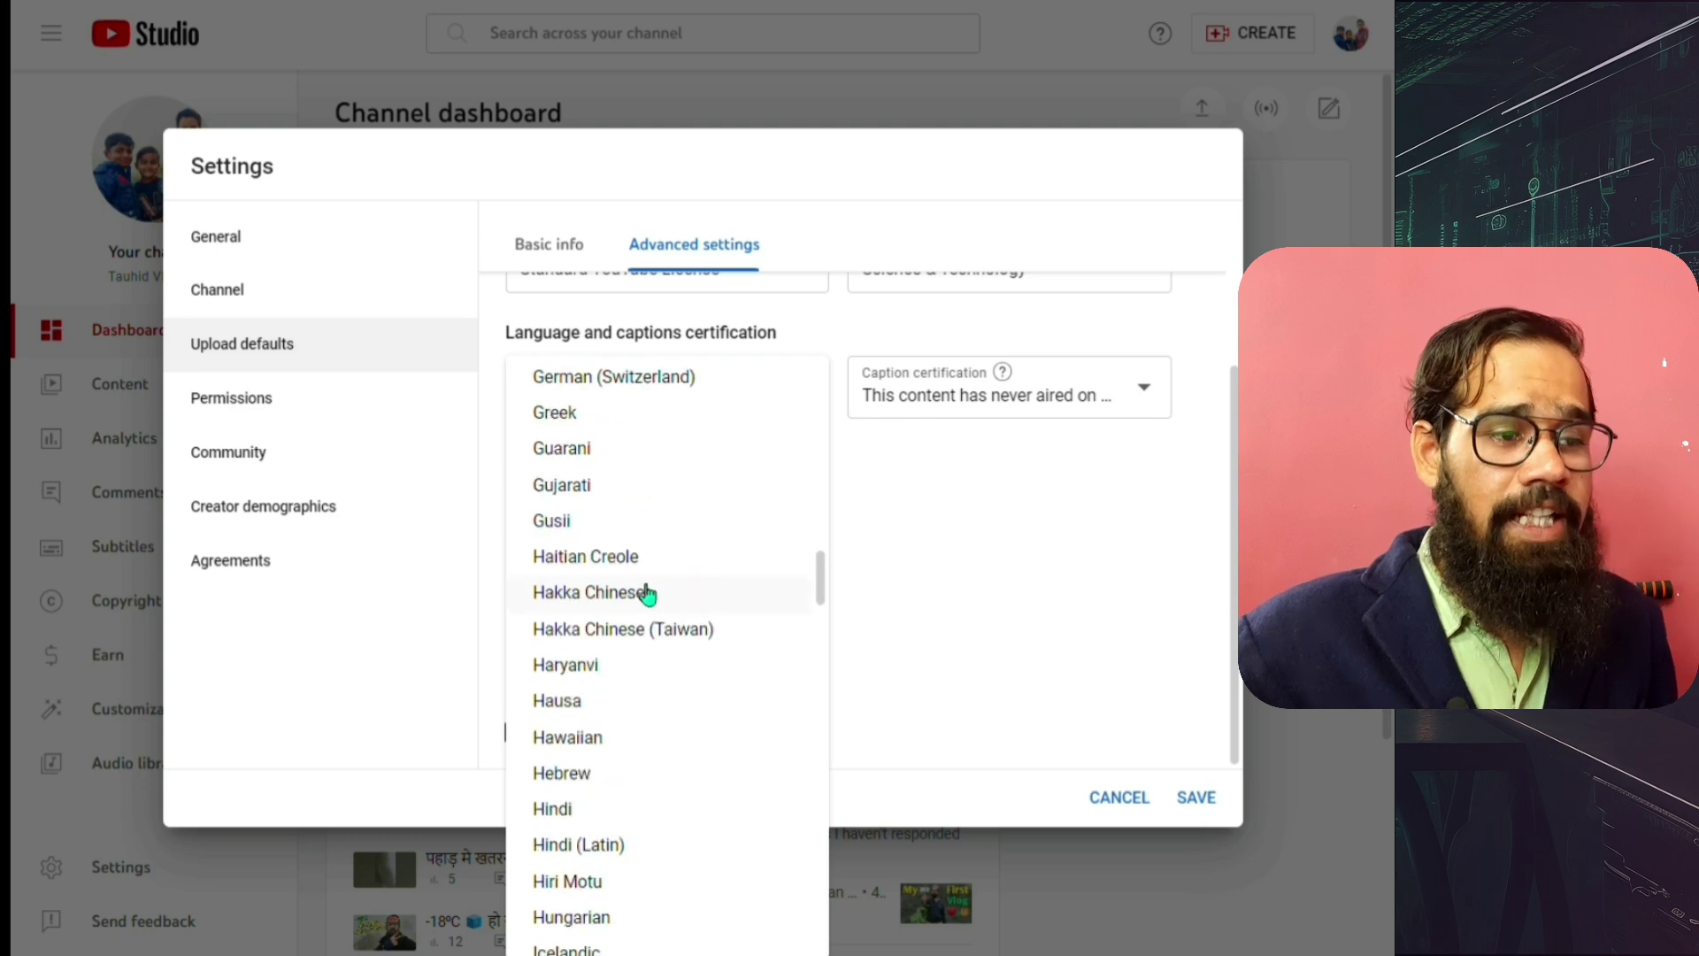
scroll(647, 593, "down", 3)
left_click(584, 595)
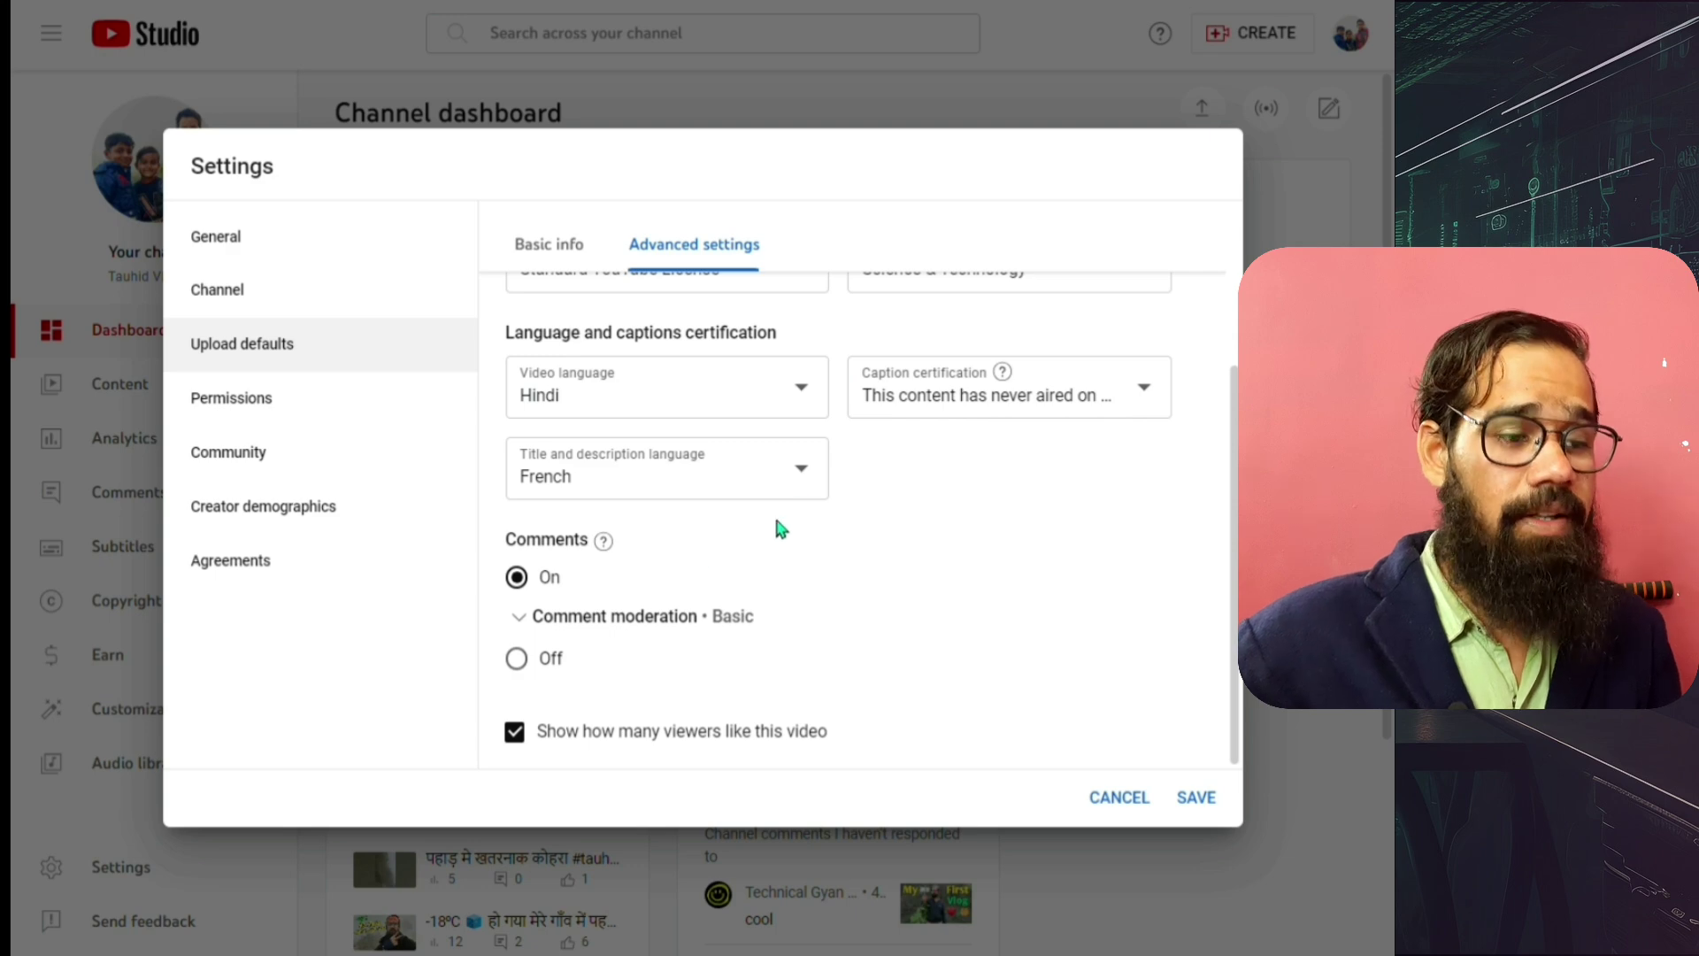
Set the default title and description language to English (India).
left_click(809, 470)
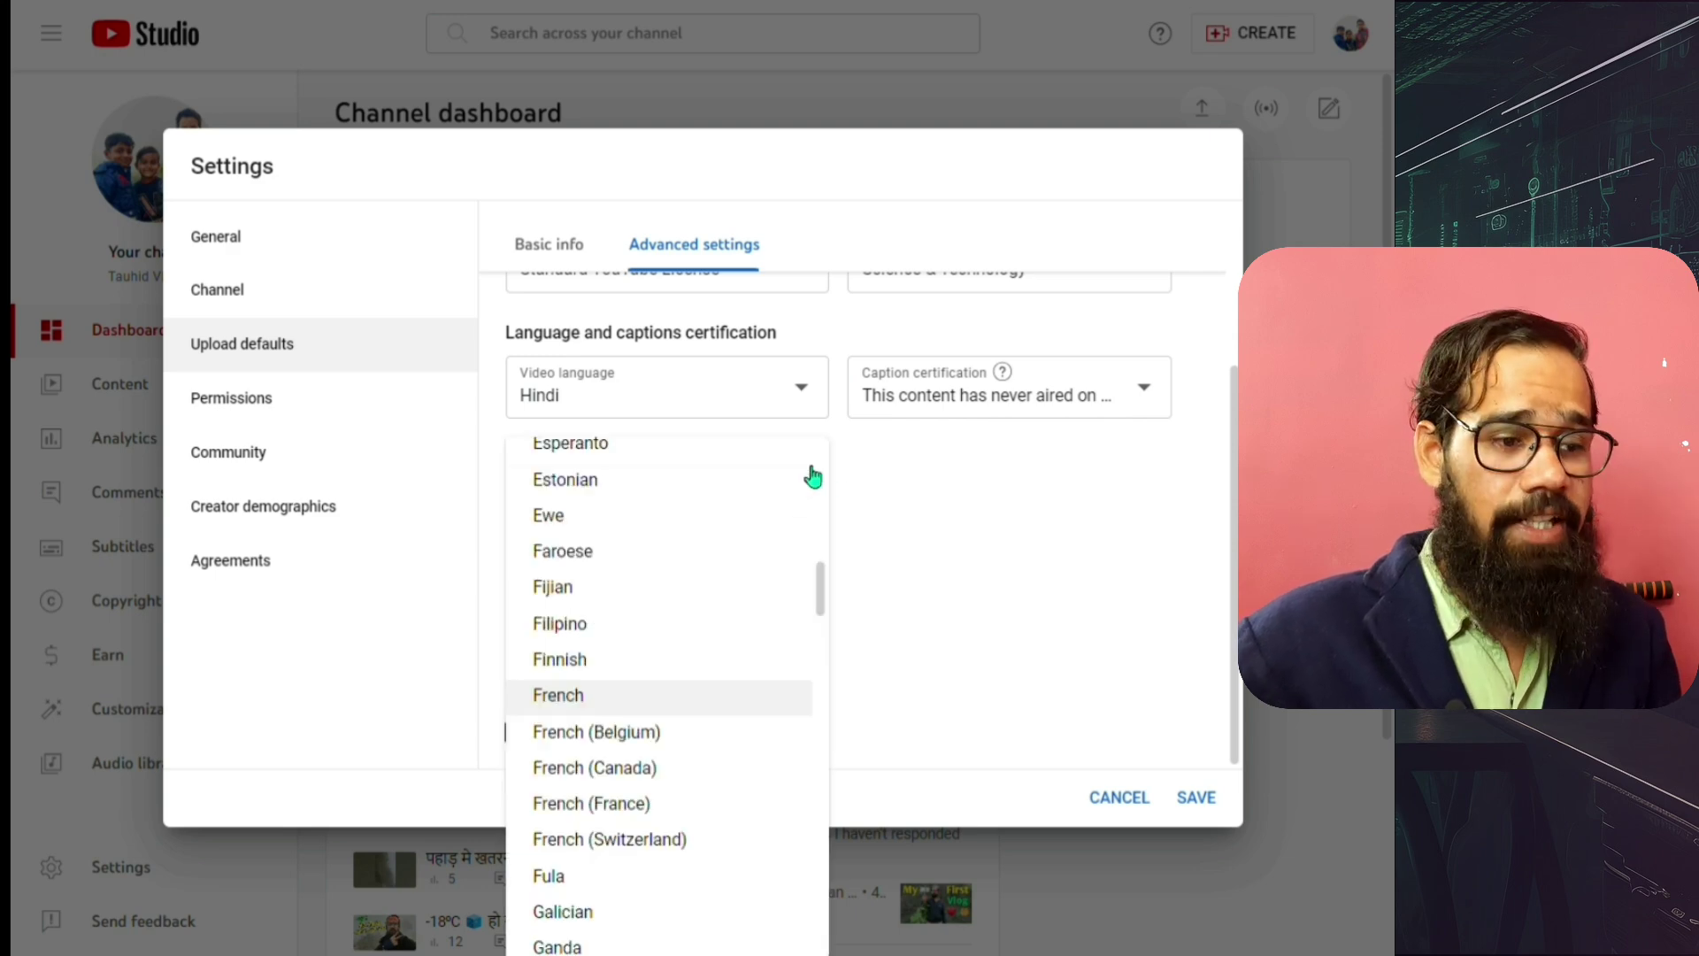
scroll(751, 649, "down", 3)
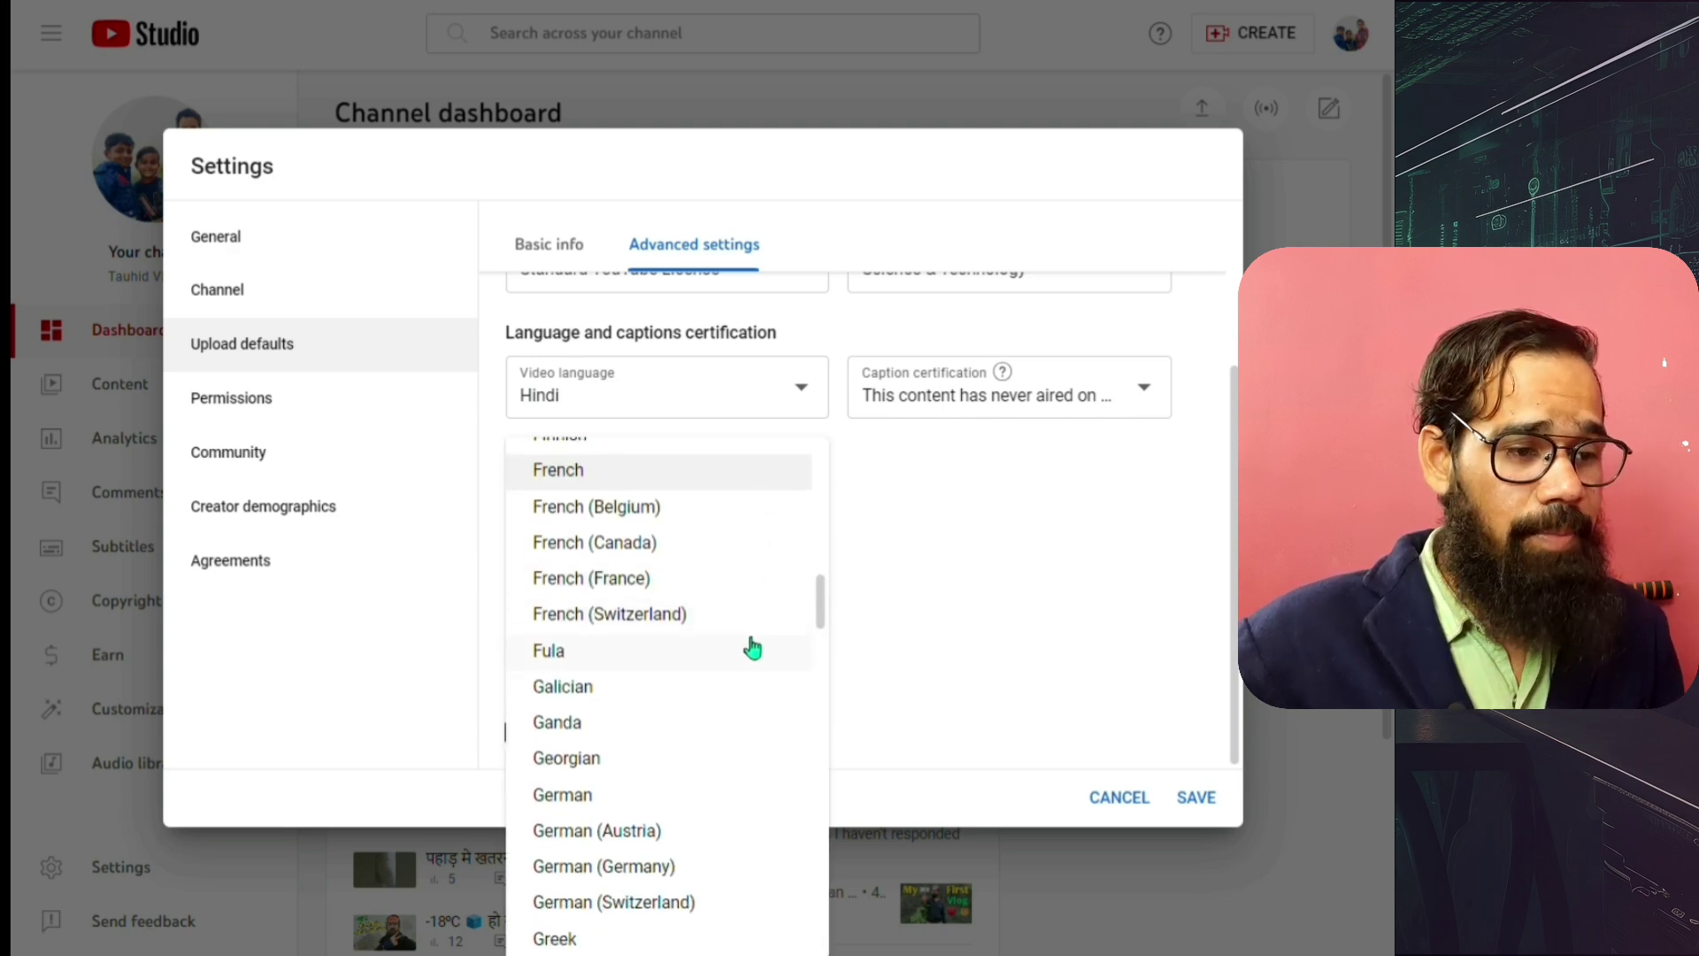
scroll(750, 649, "down", 7)
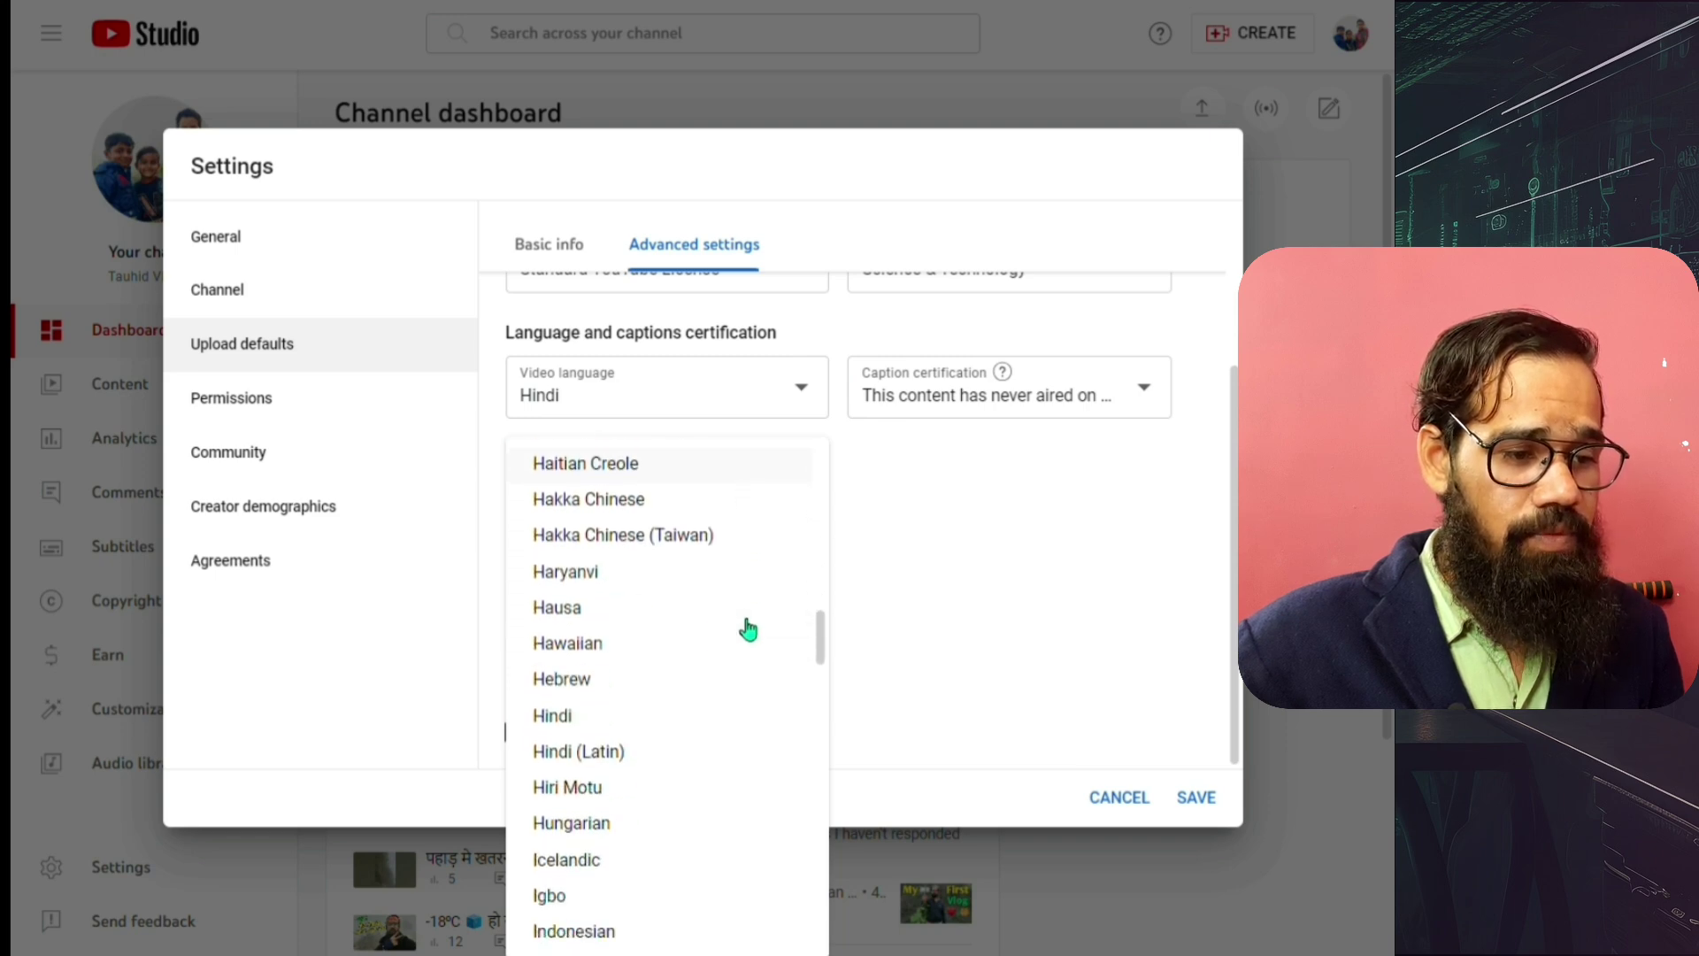
scroll(748, 628, "down", 8)
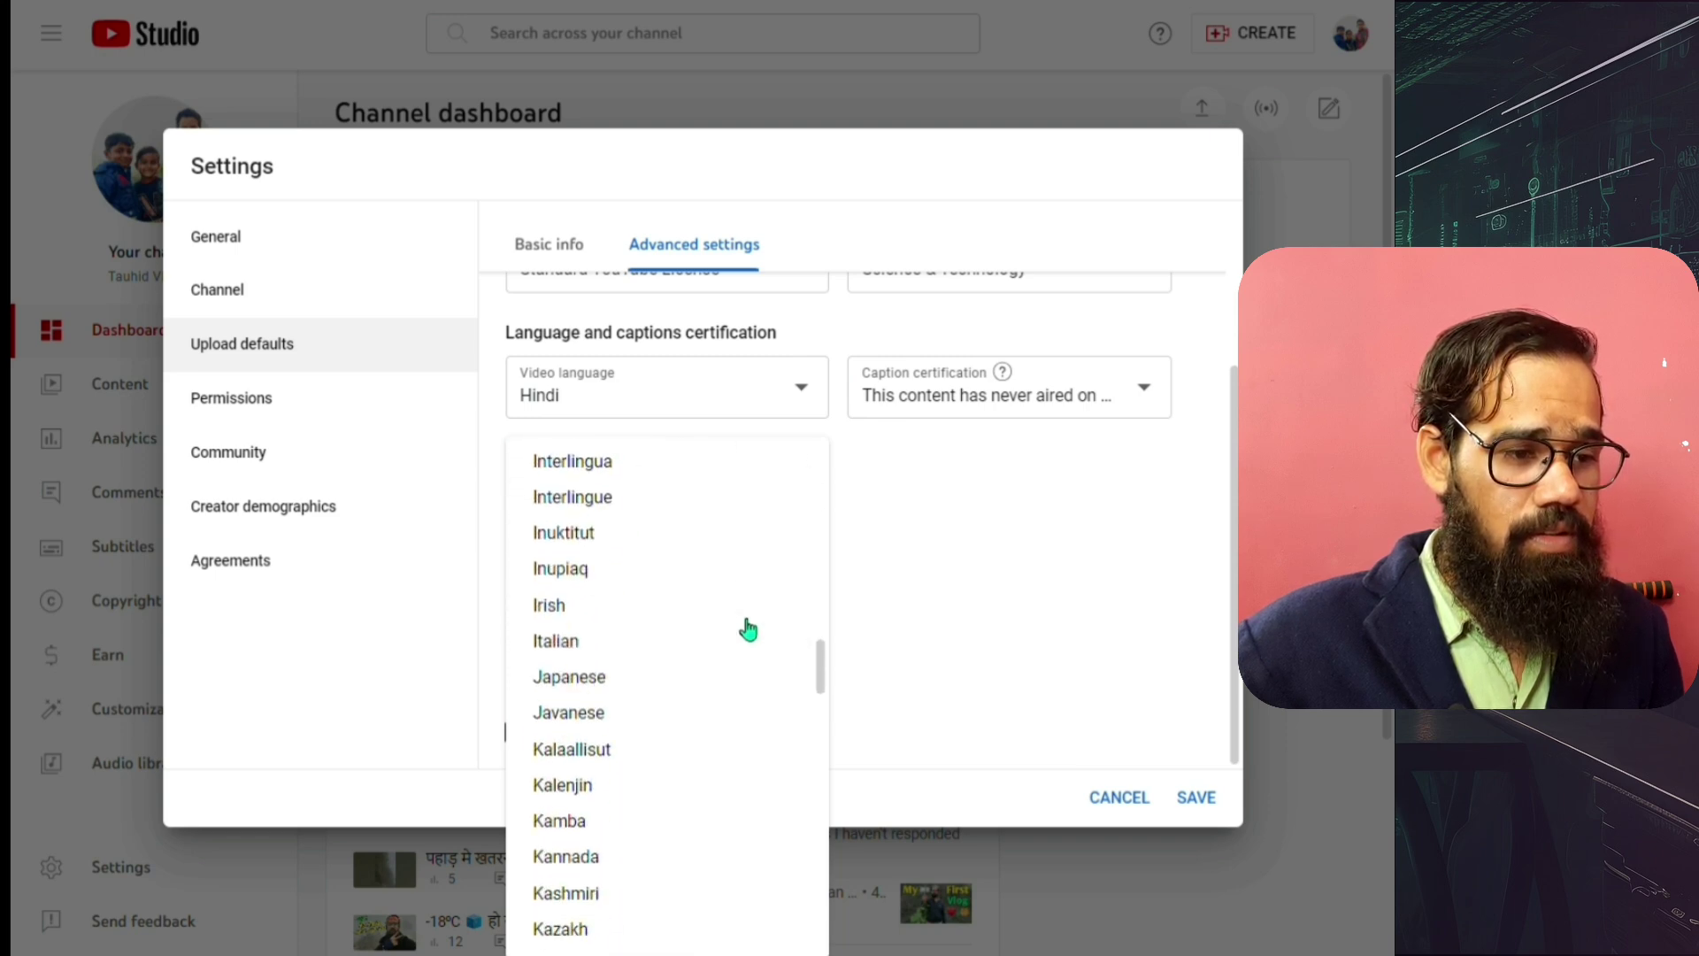
scroll(748, 629, "down", 11)
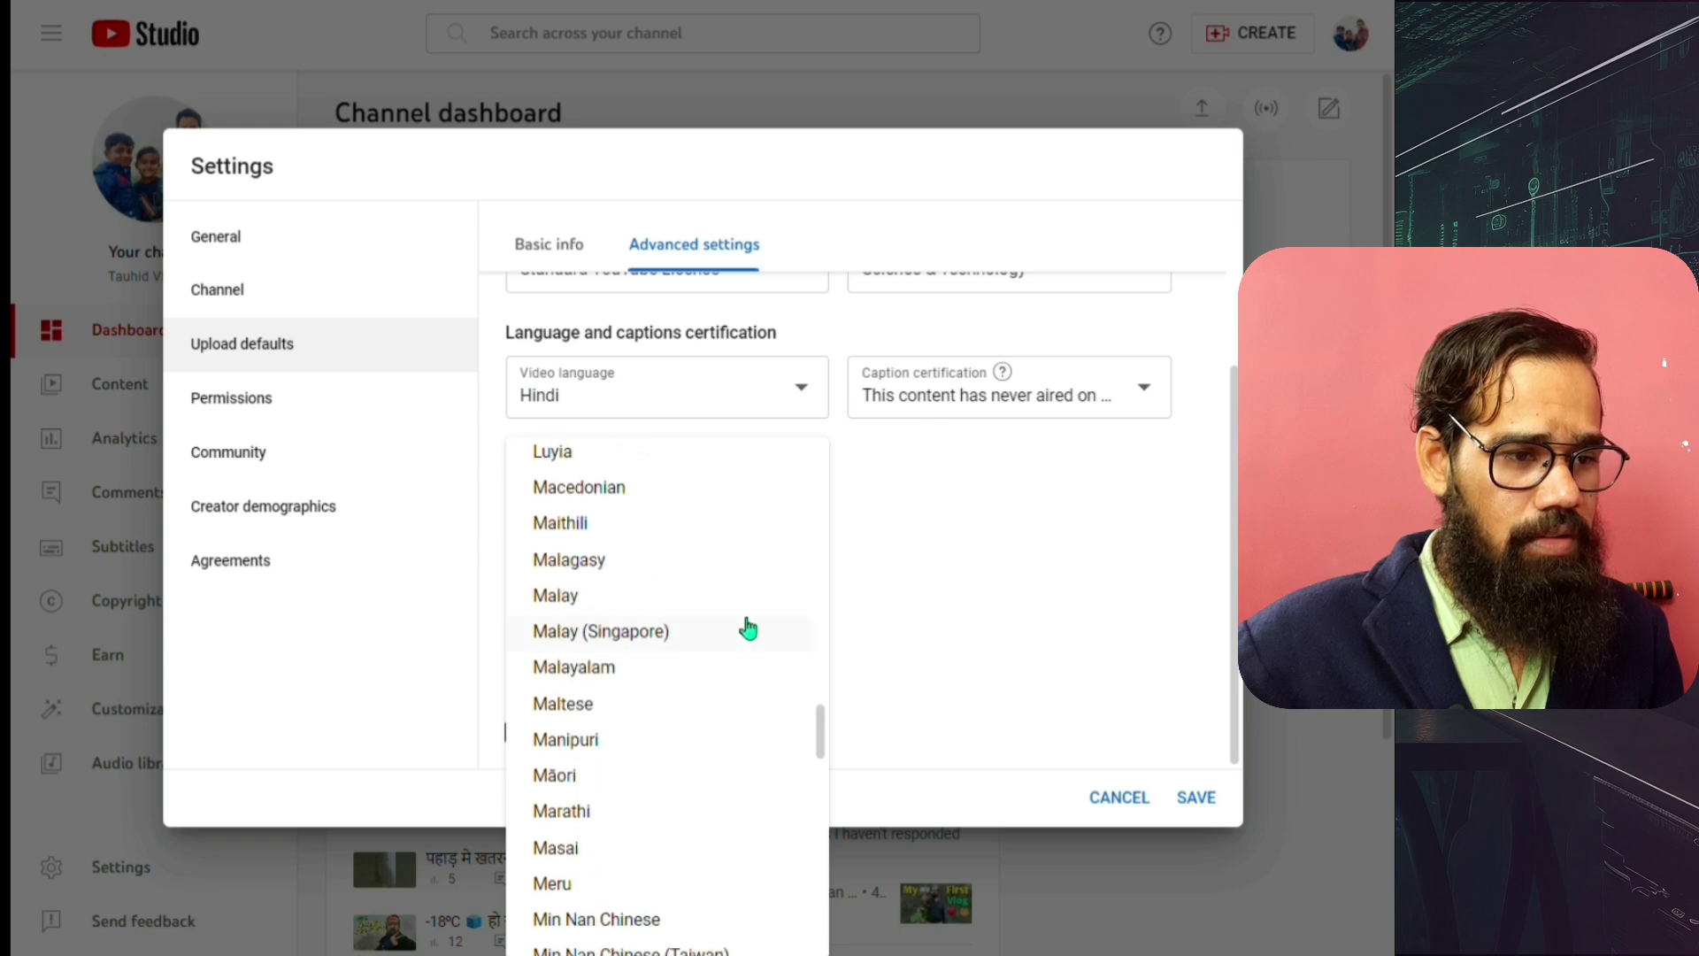
scroll(748, 629, "up", 15)
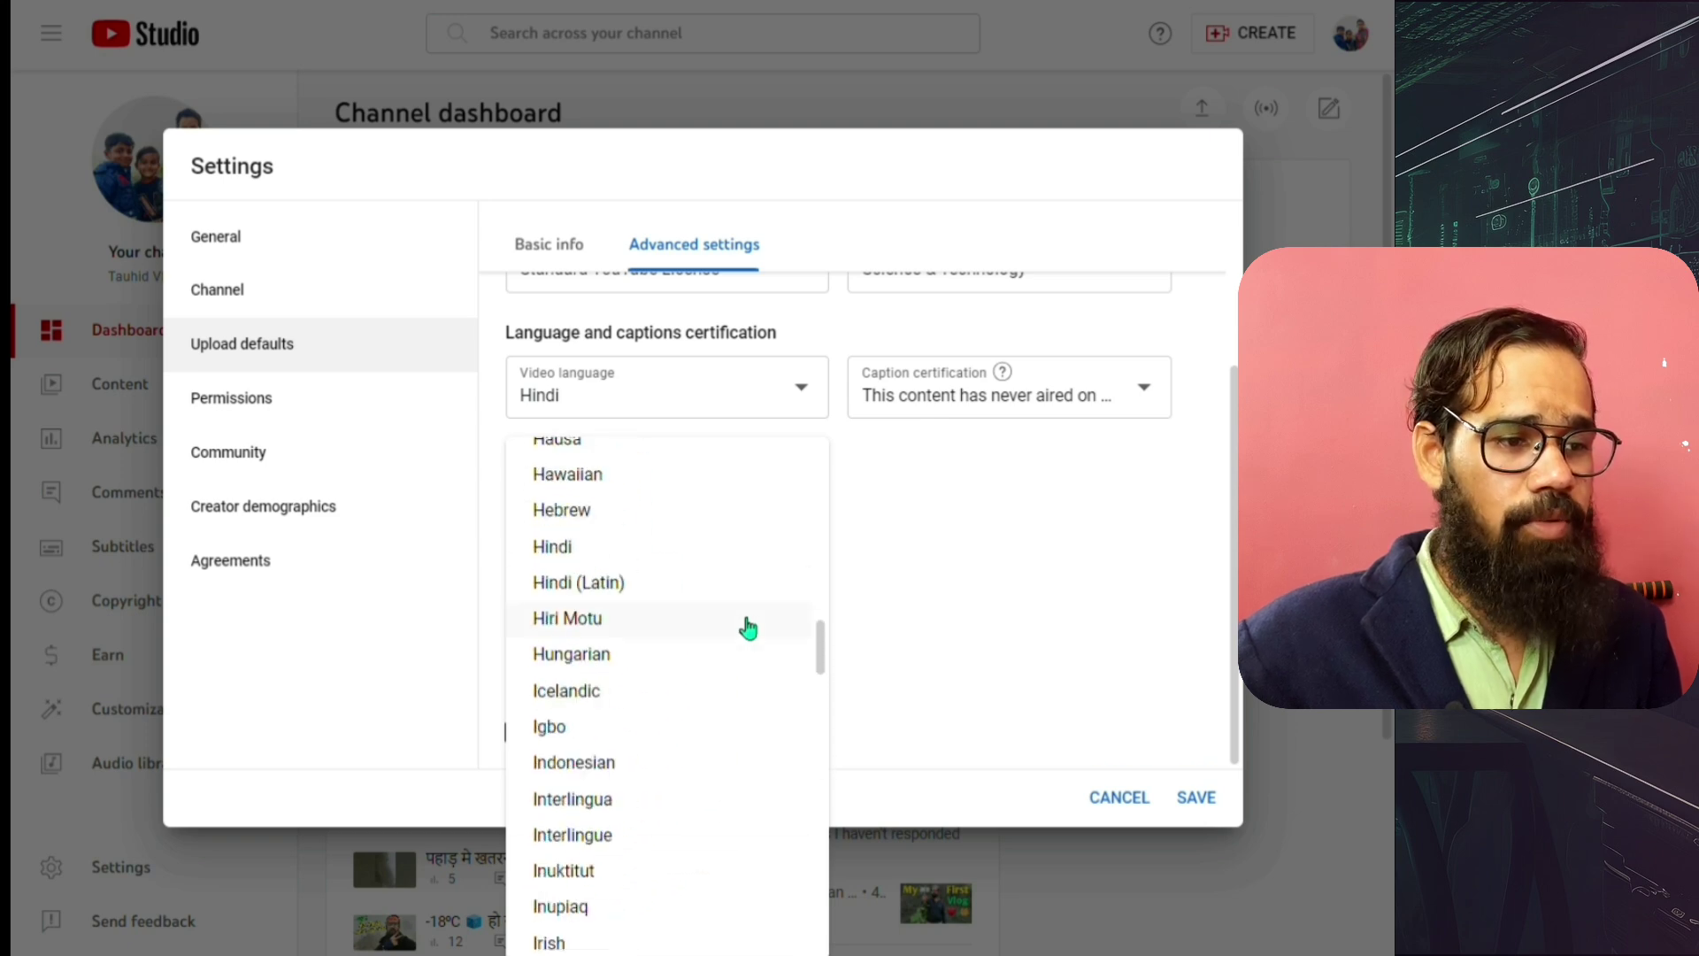
scroll(716, 626, "up", 3)
scroll(715, 627, "up", 8)
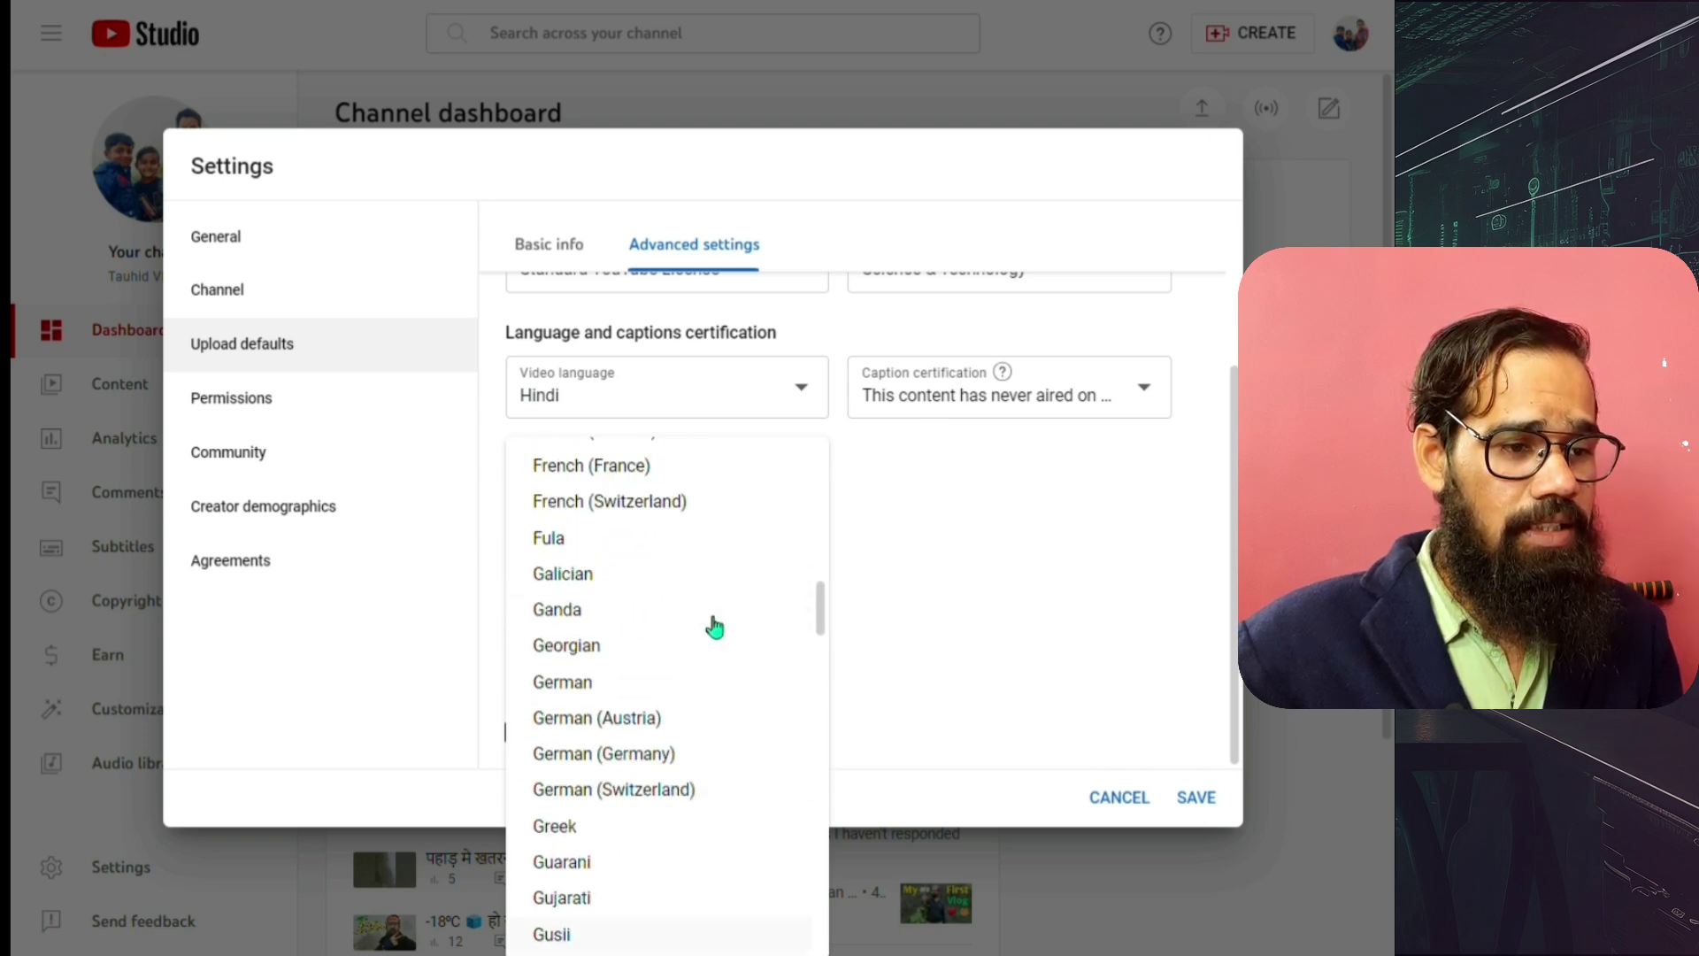
scroll(714, 626, "up", 3)
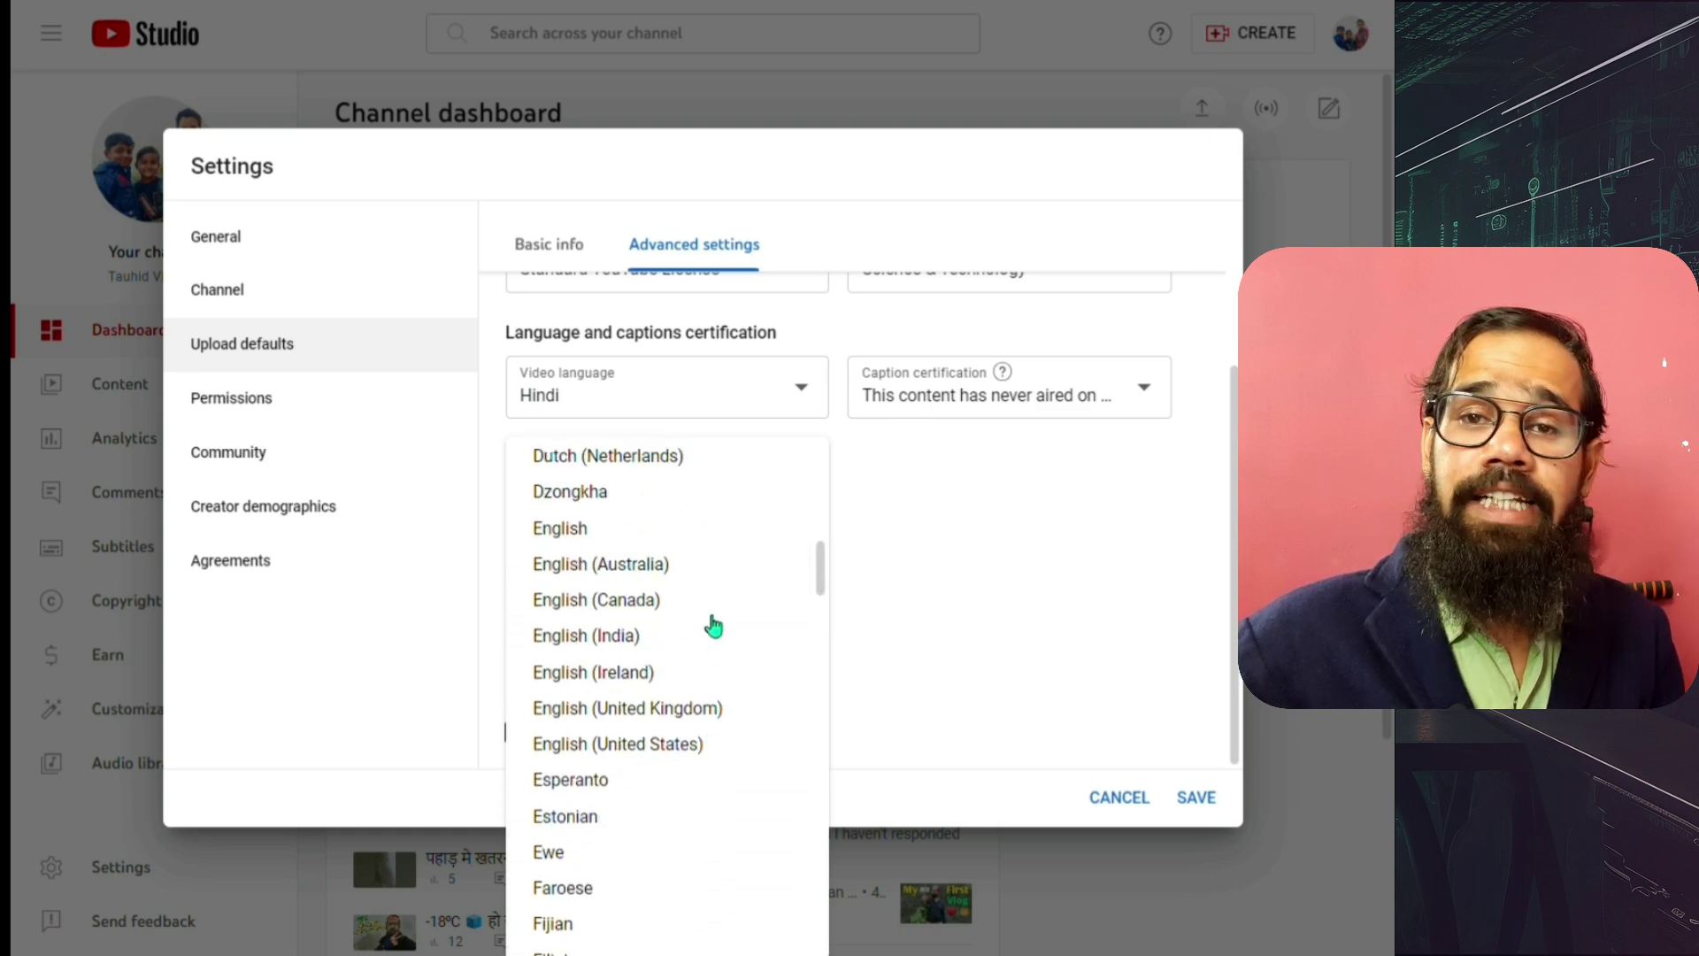
left_click(567, 649)
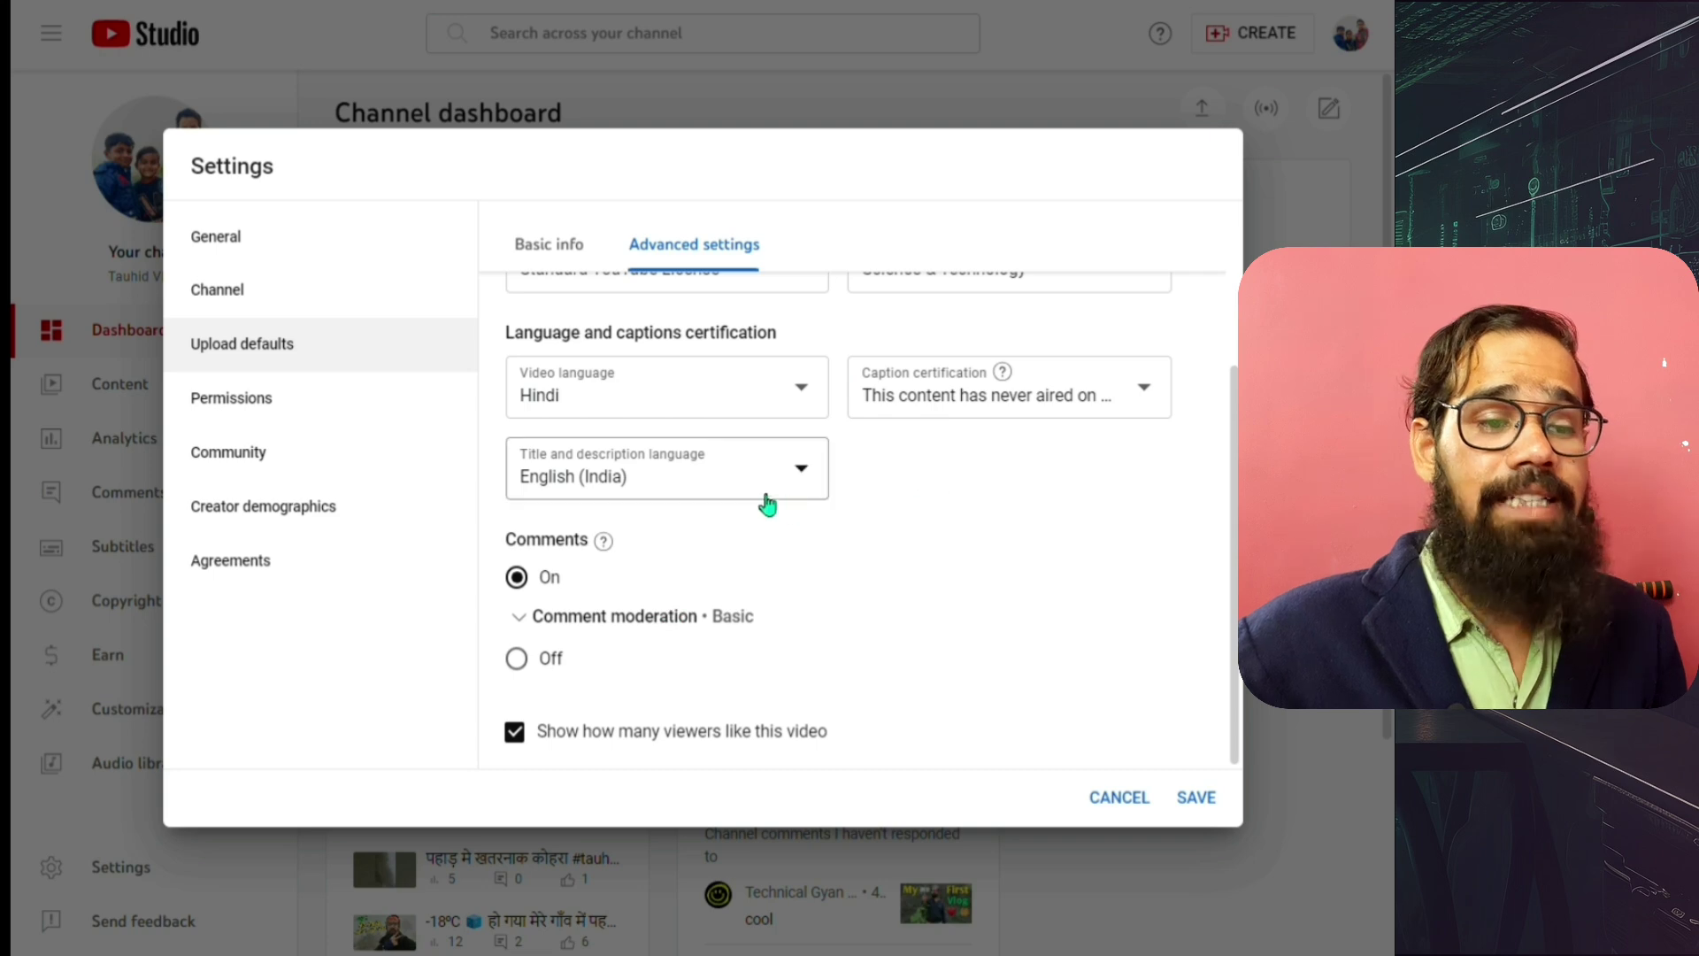
Set the default category for new uploads to People & Blogs.
scroll(942, 409, "up", 3)
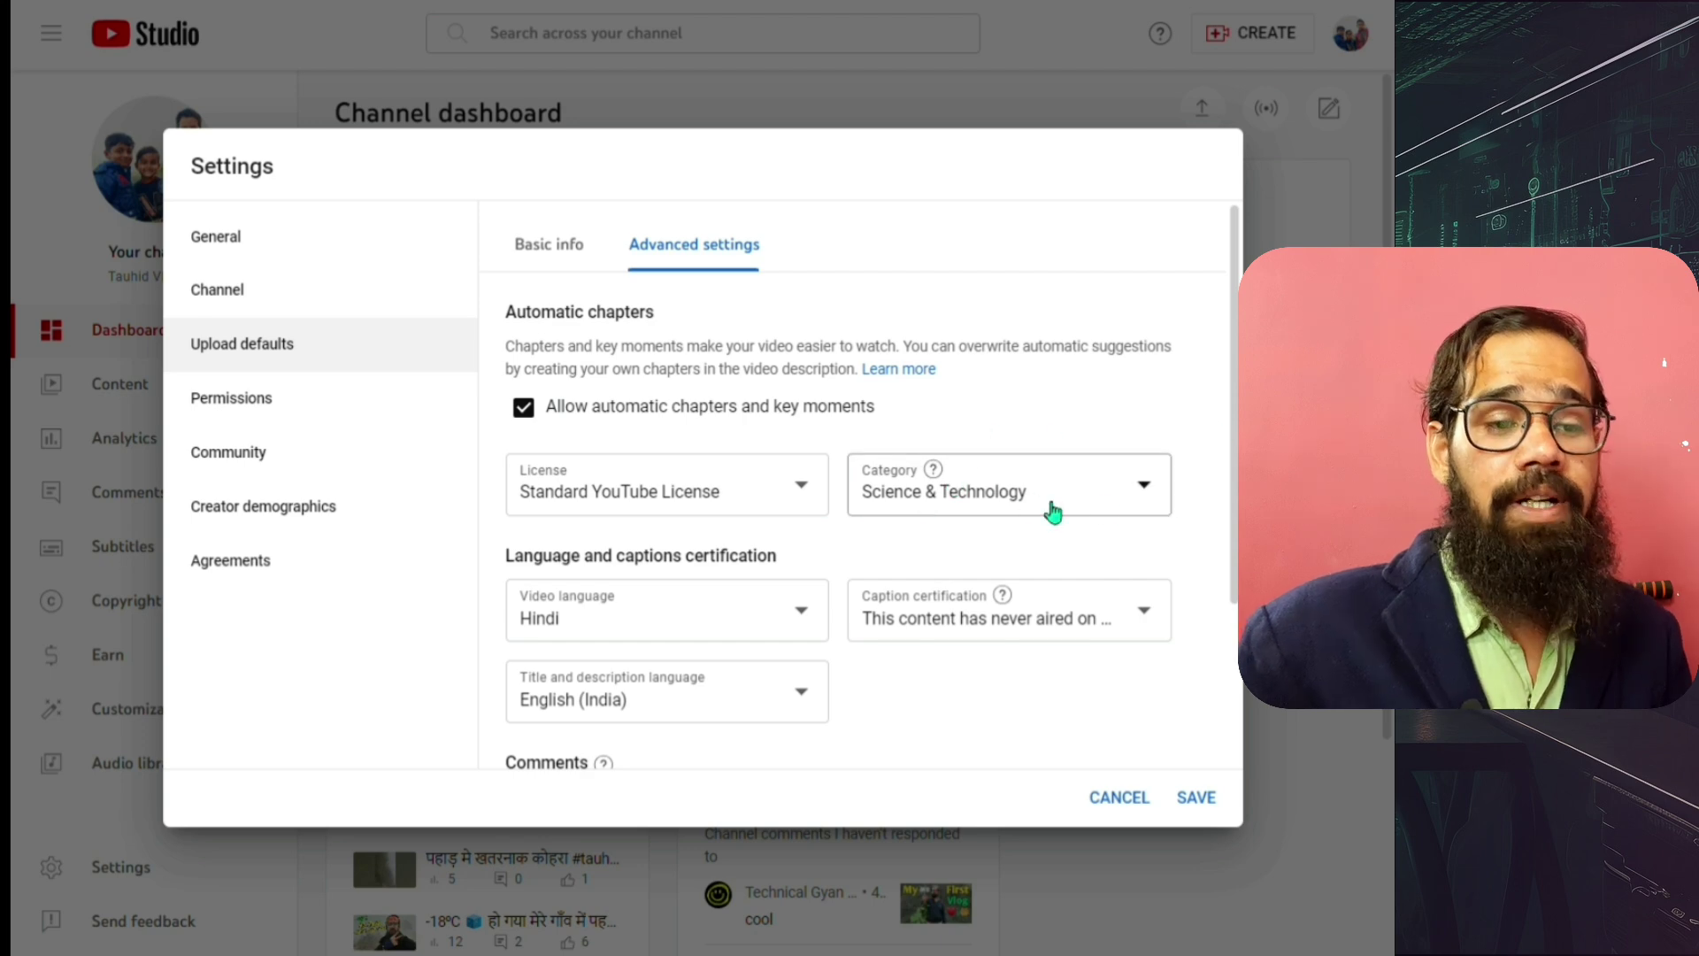
left_click(1161, 488)
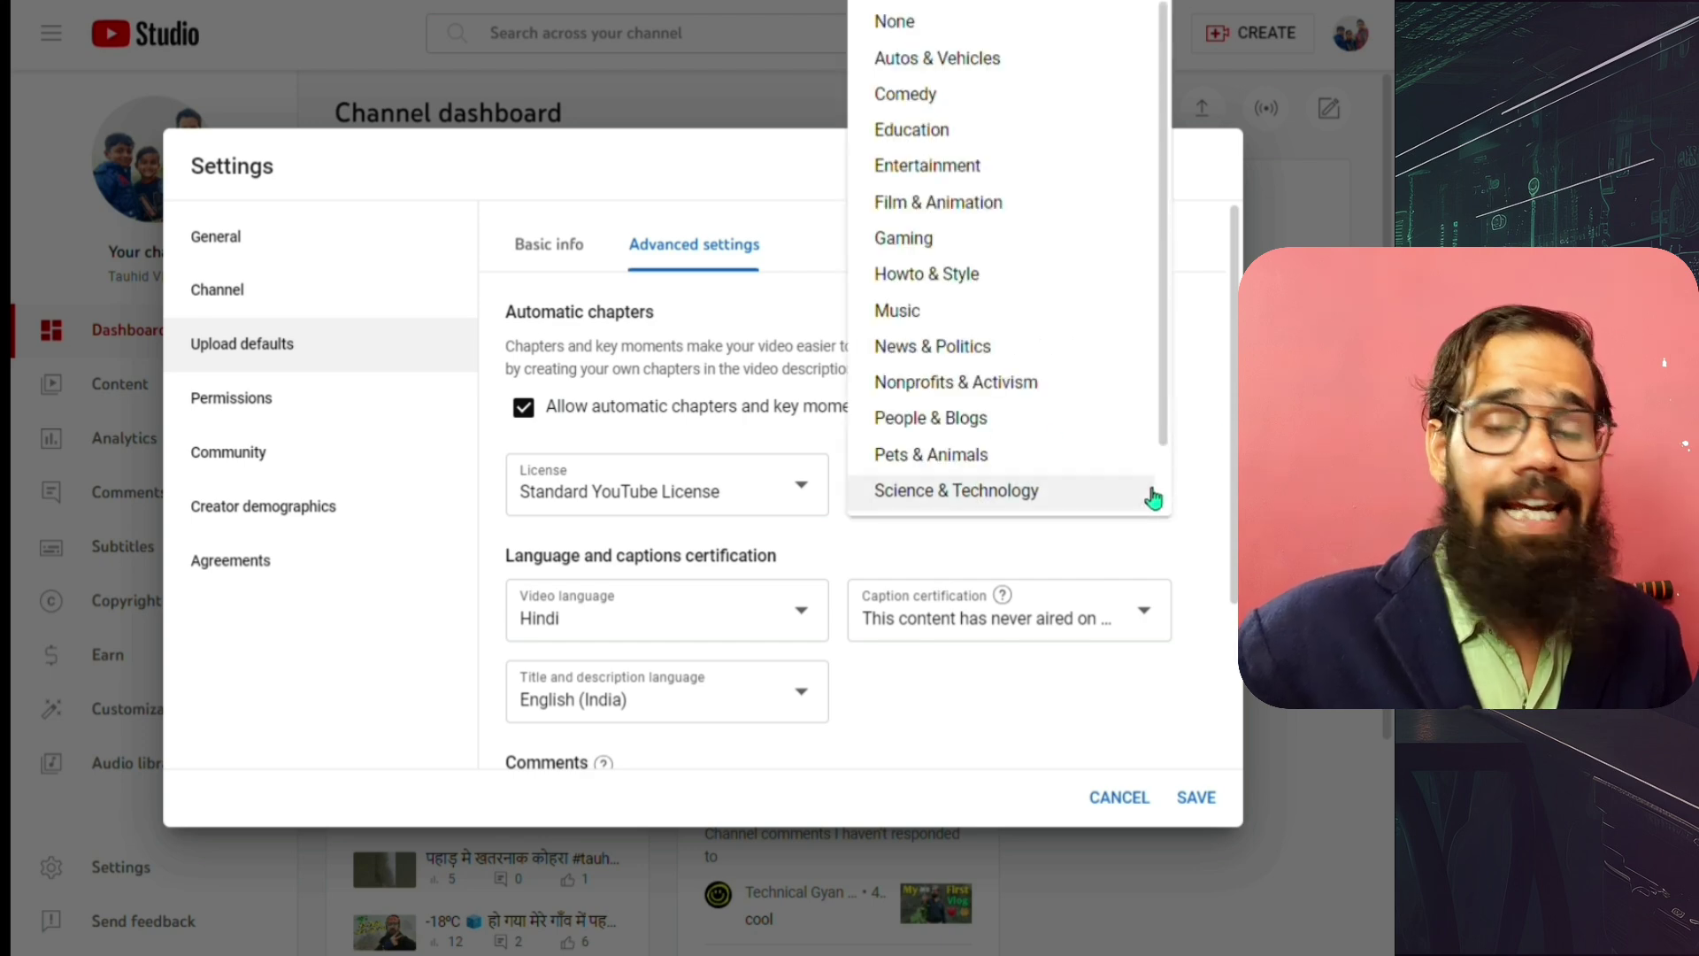
left_click(1089, 543)
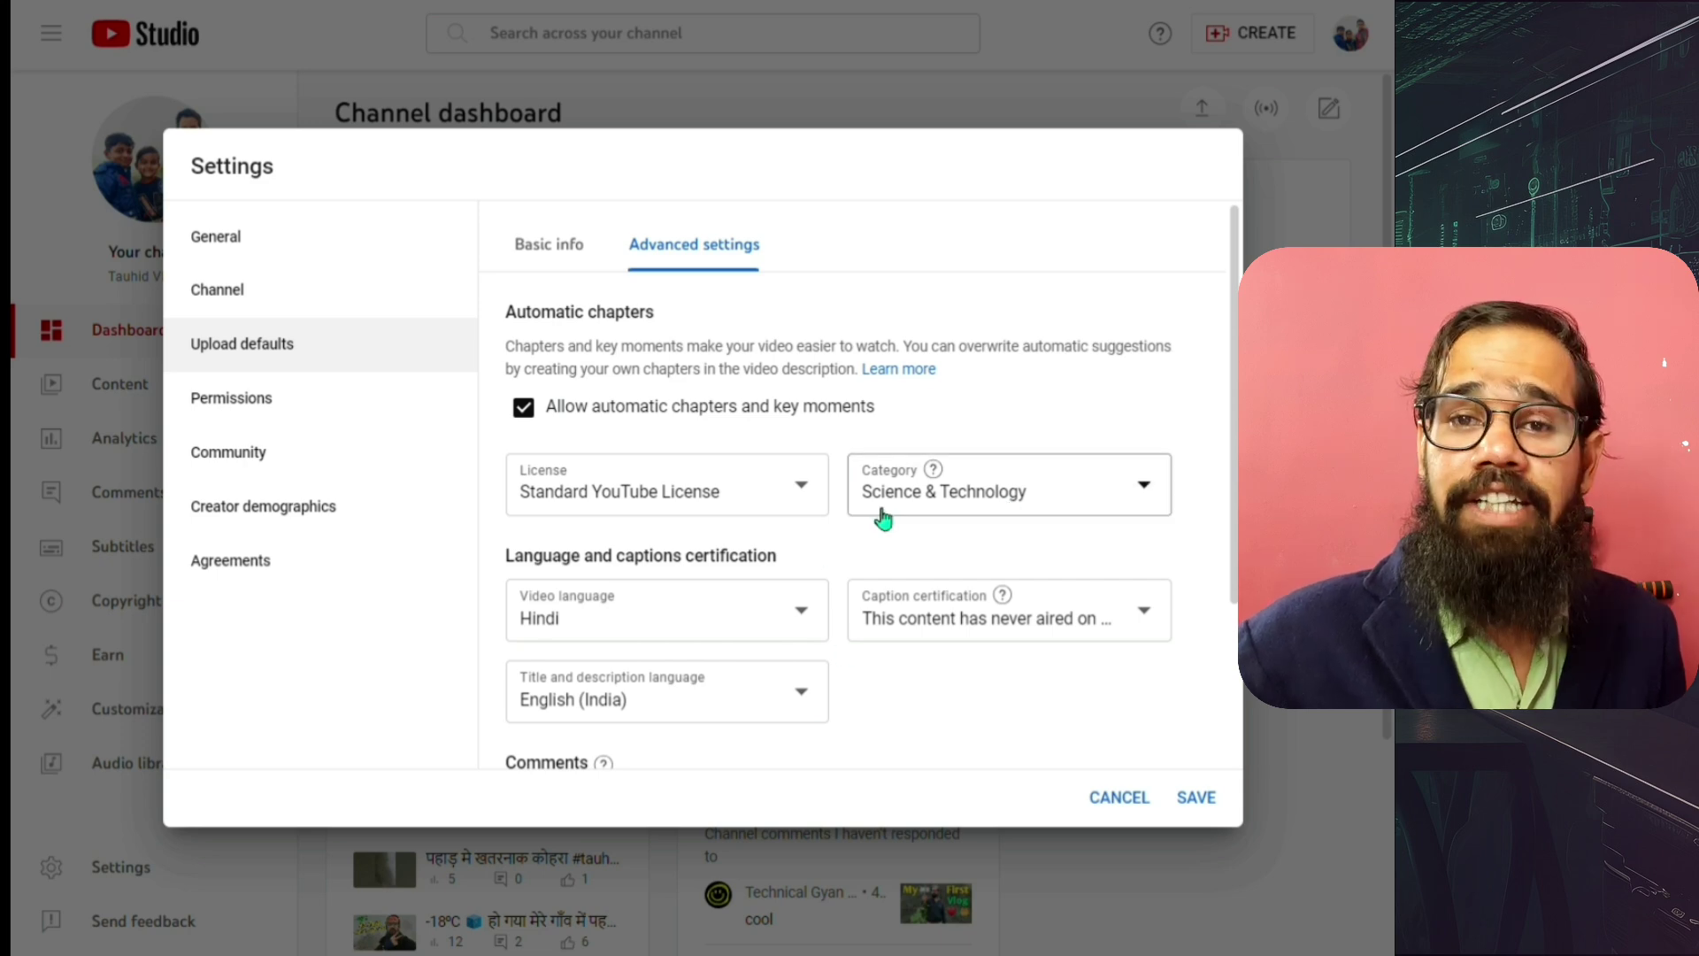
left_click(1153, 494)
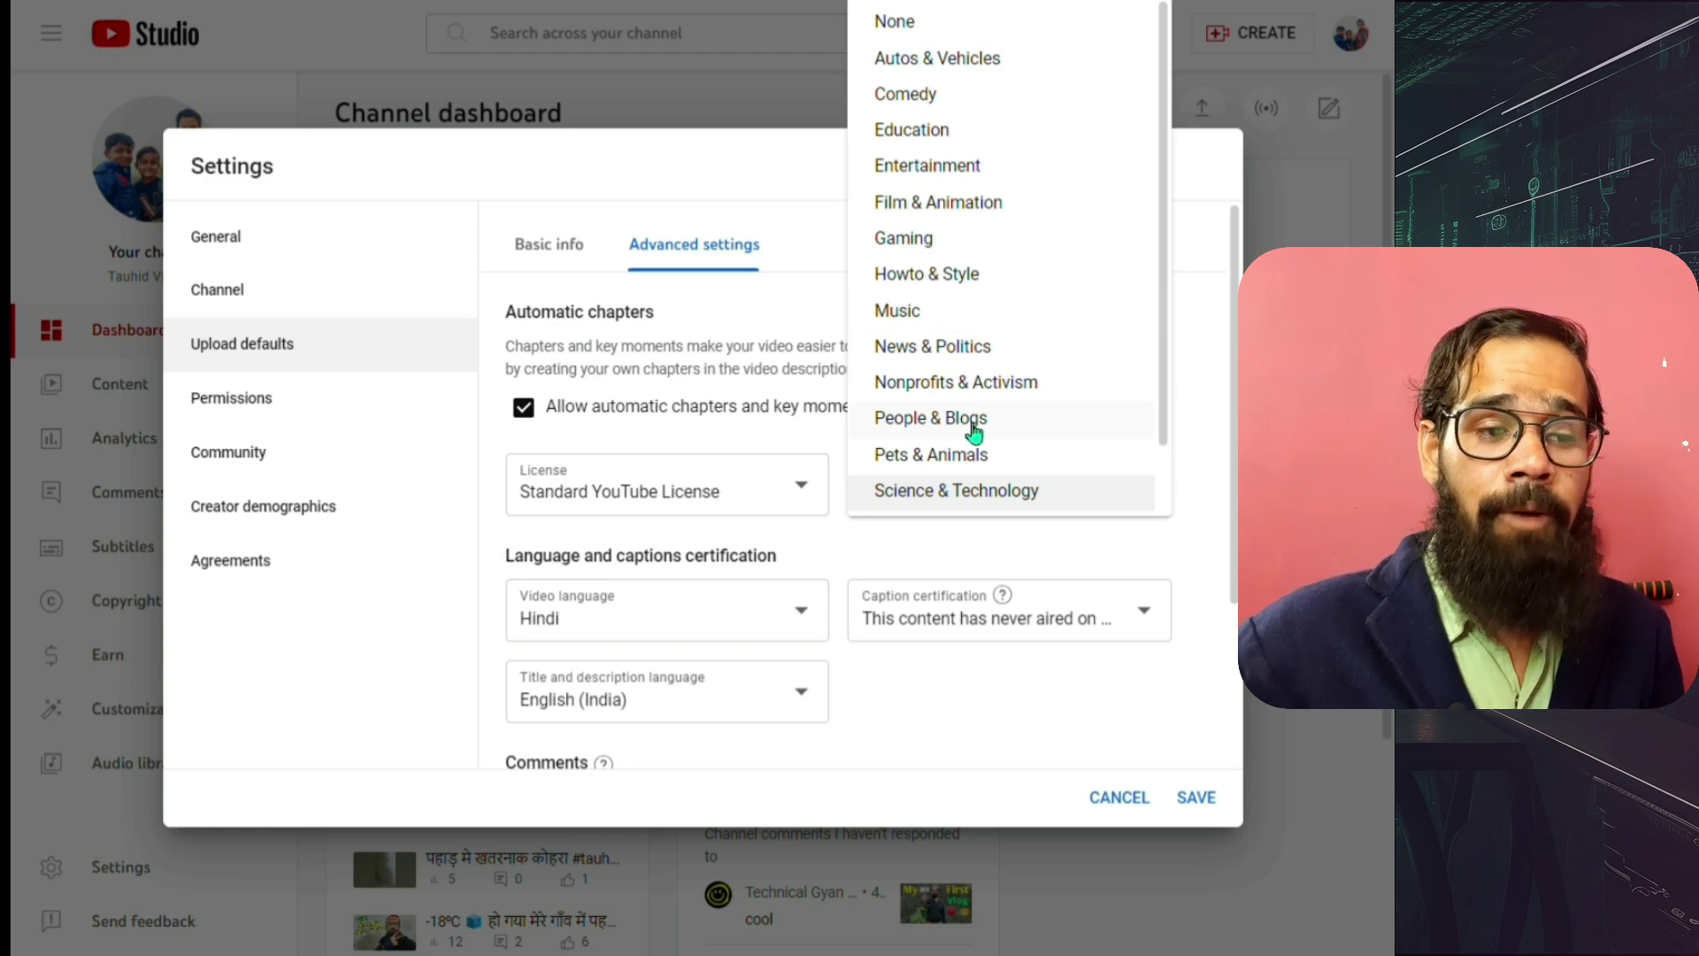
left_click(917, 423)
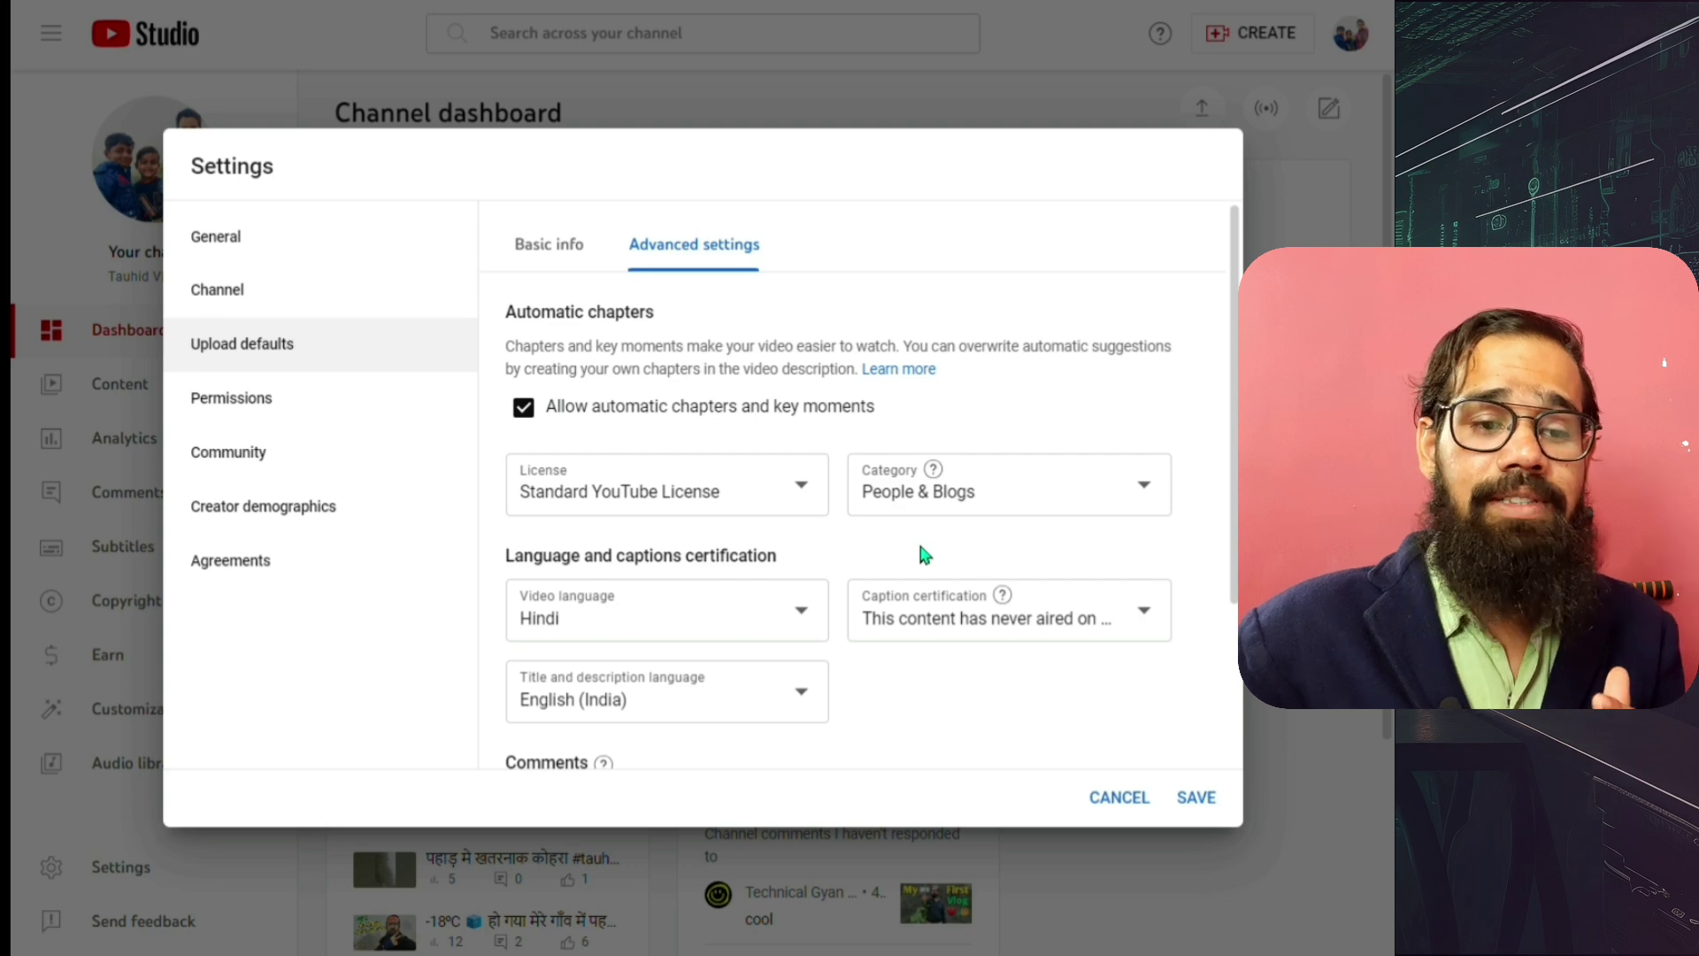
left_click(1156, 502)
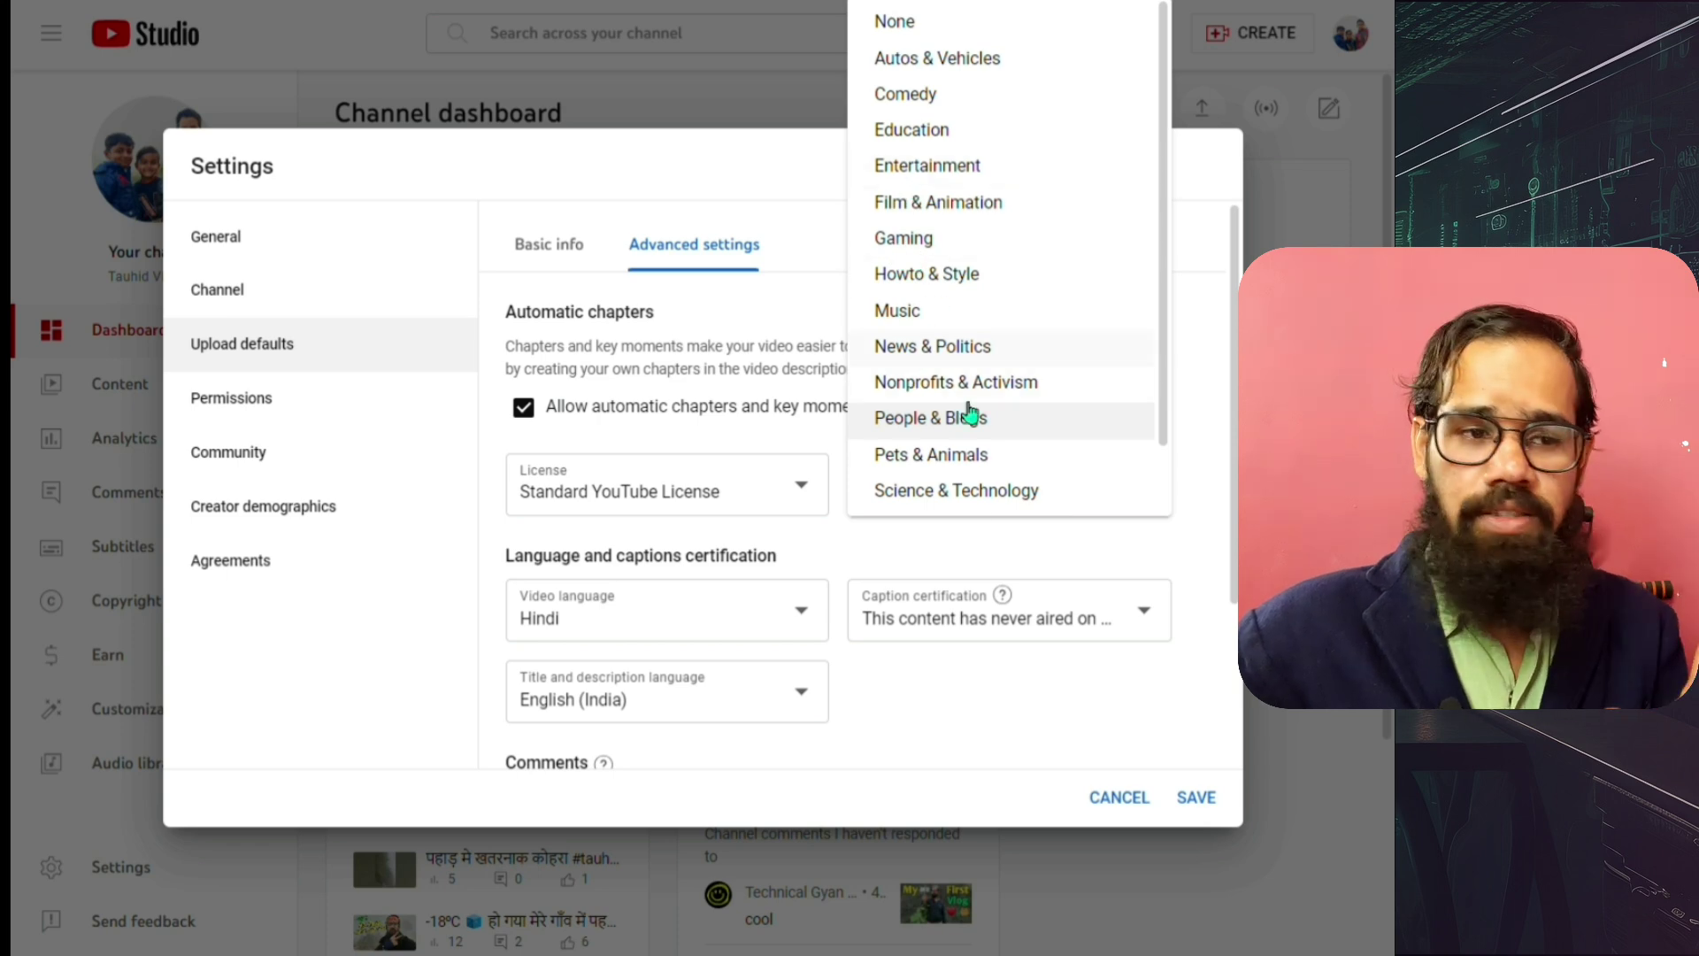
left_click(927, 552)
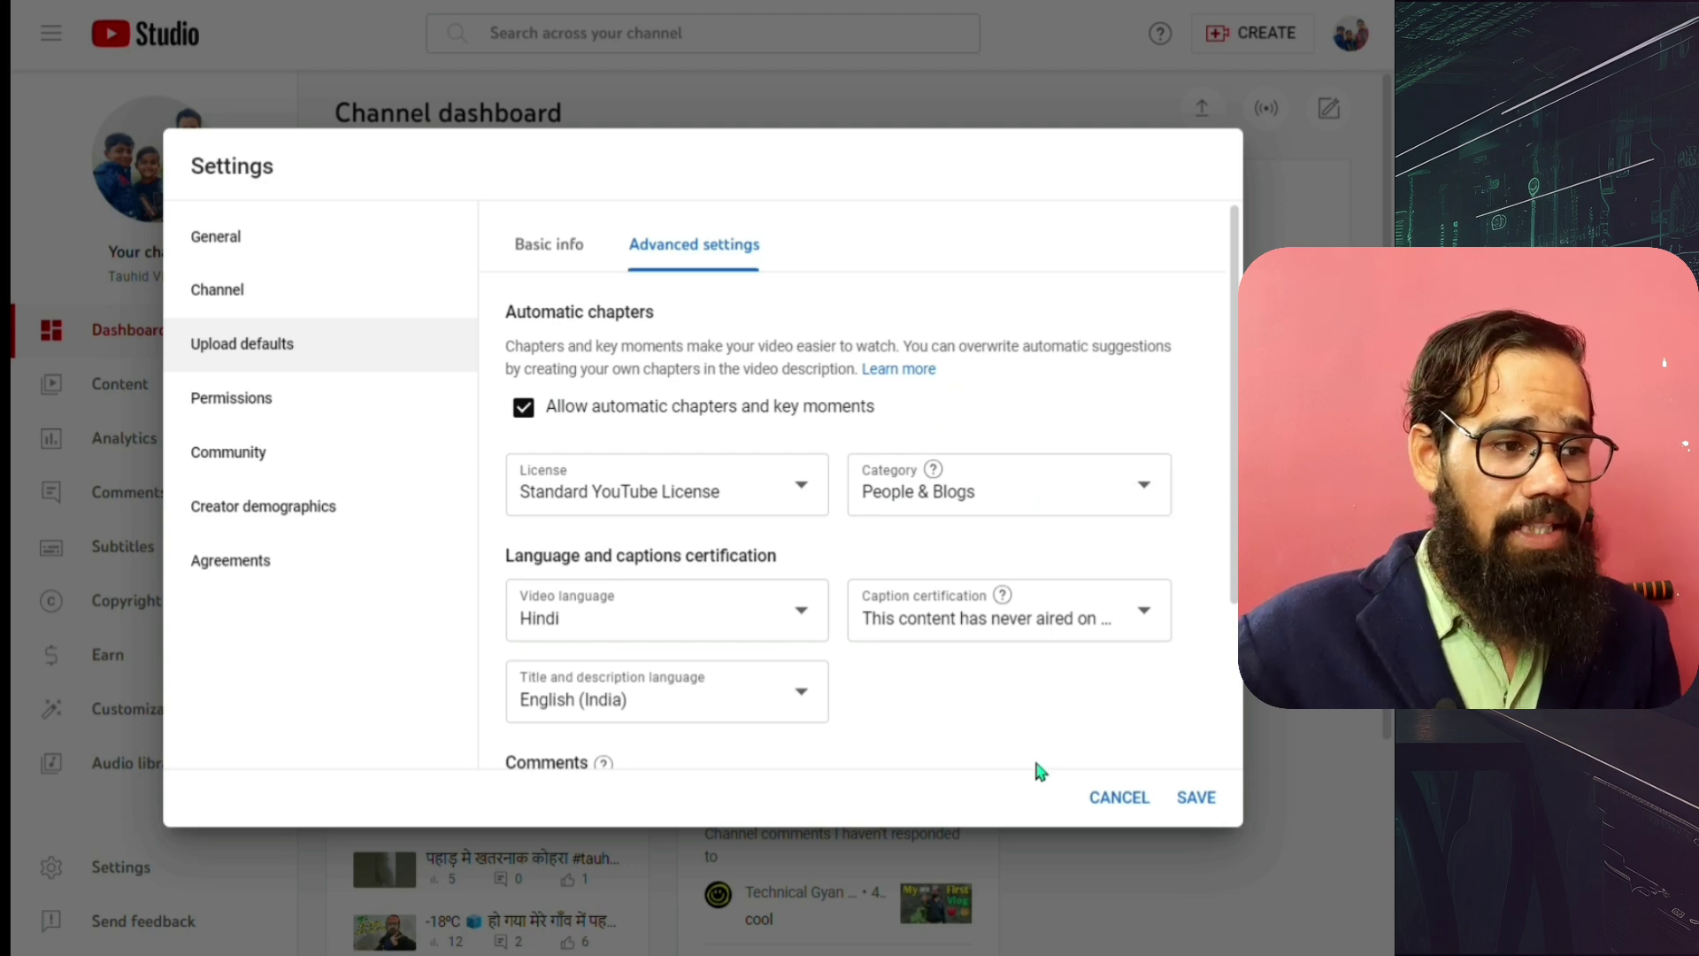
Check the remaining advanced upload defaults, including comments and license, and save the changed settings.
scroll(1033, 754, "down", 3)
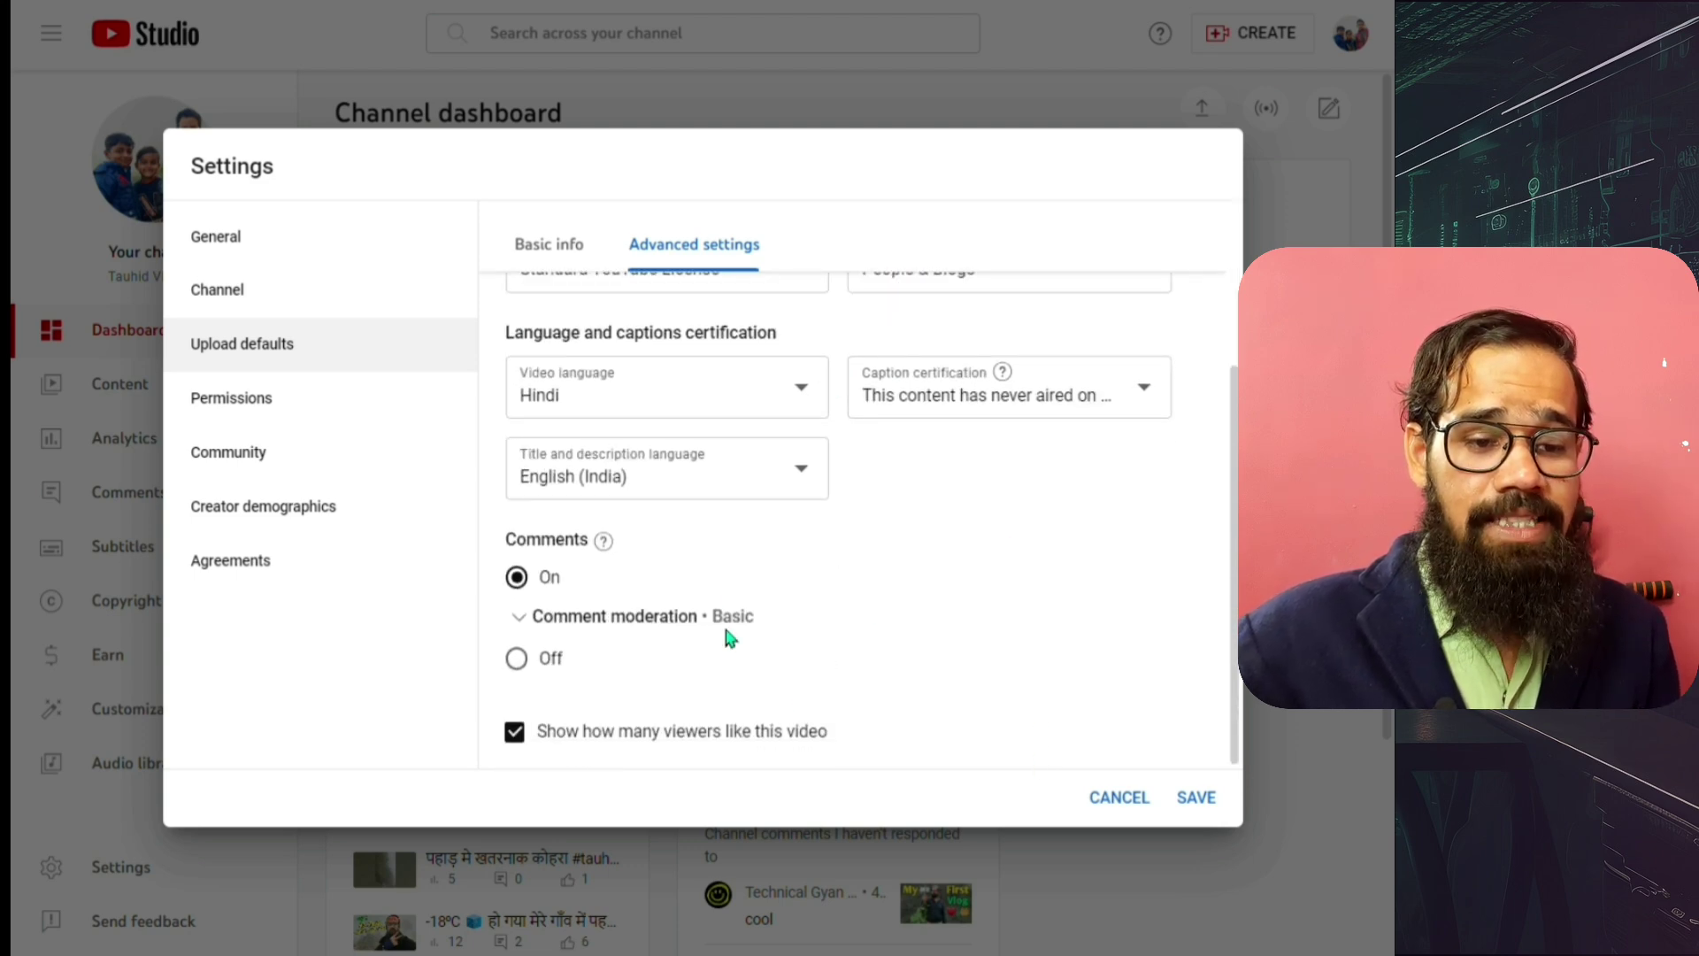
scroll(723, 609, "up", 3)
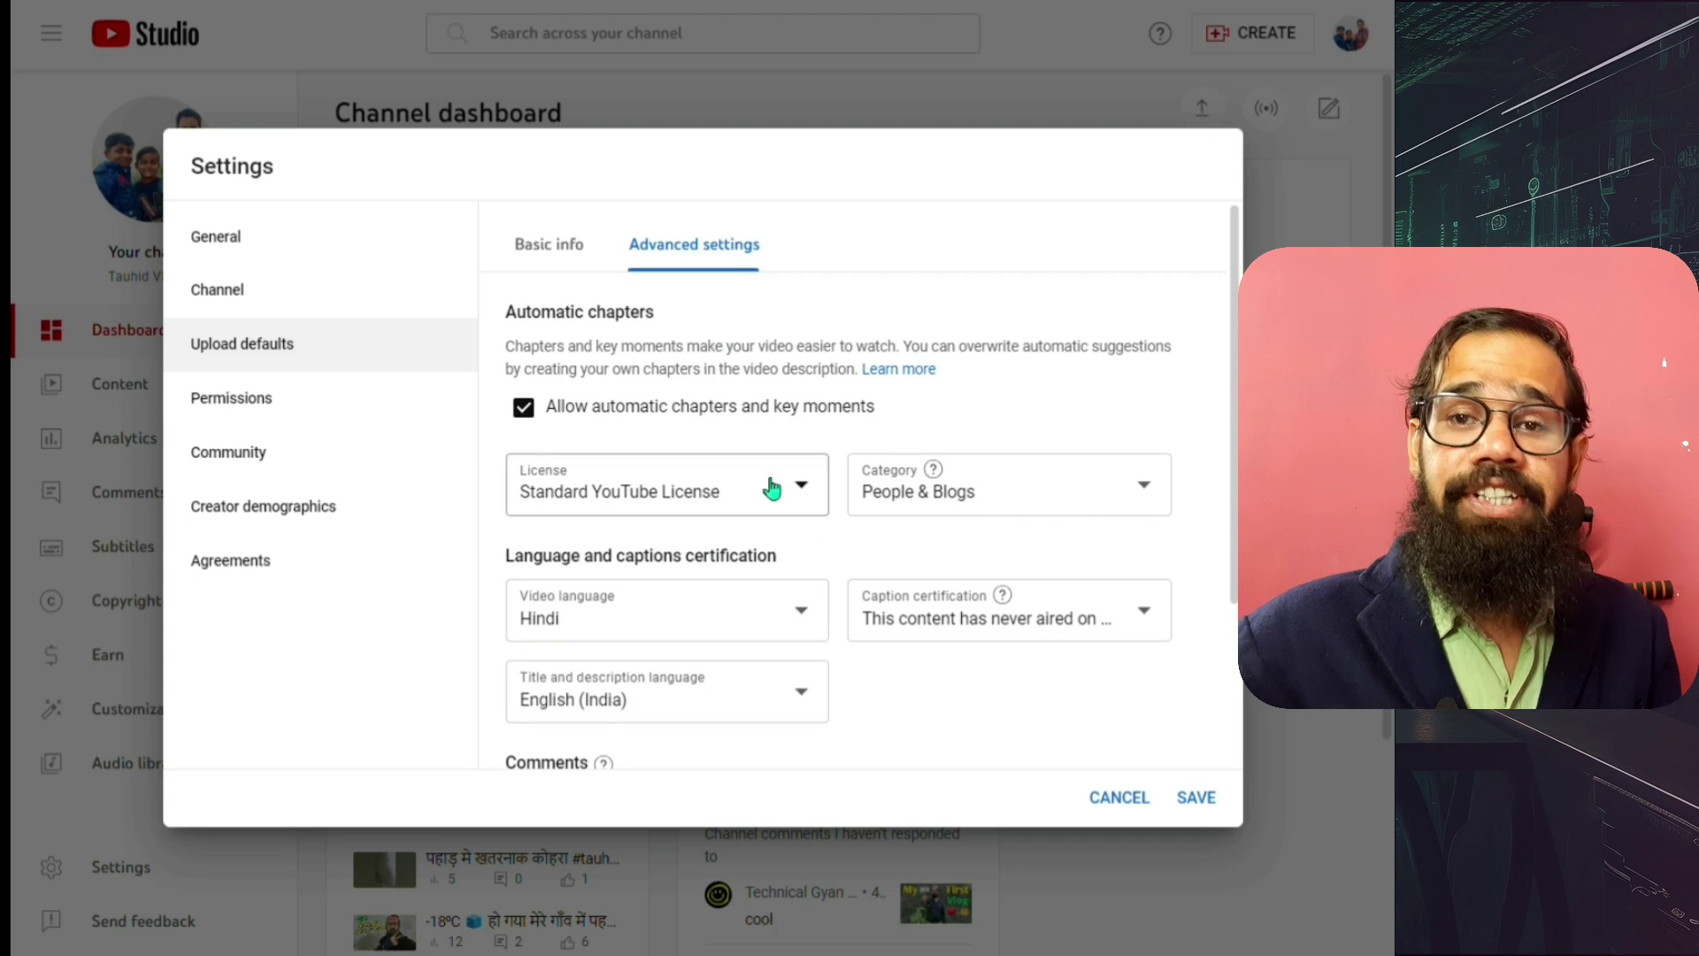
left_click(1201, 798)
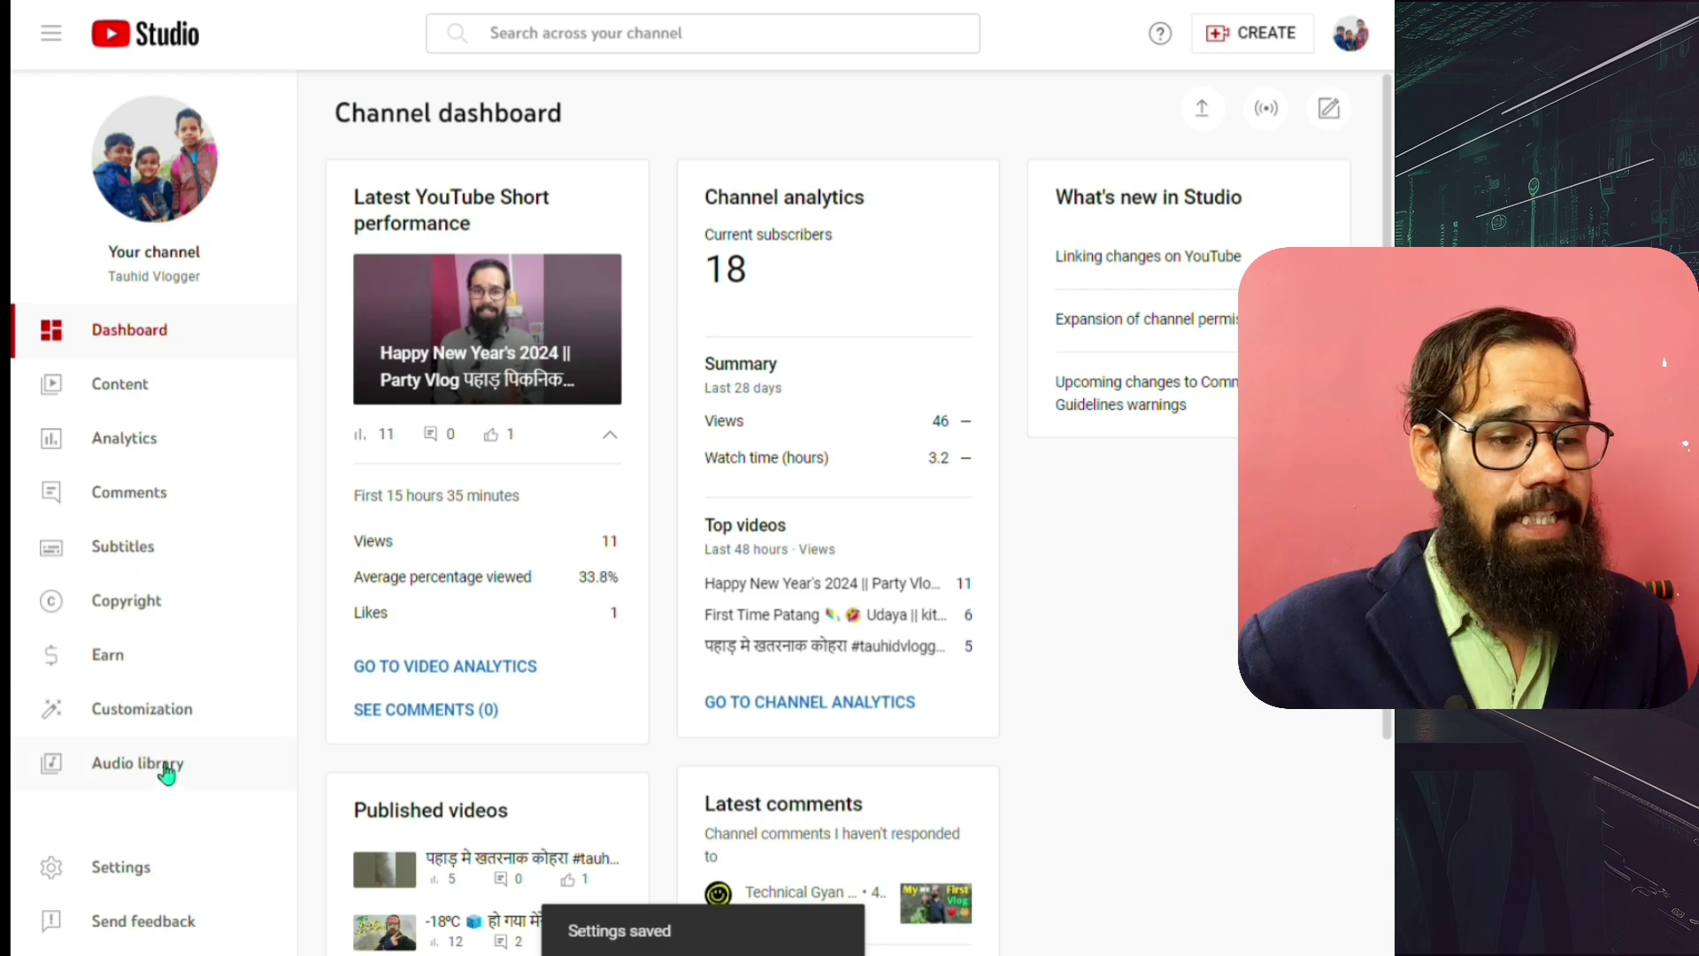
Review the channel's advanced settings, including audience, advertisements and clips, and its feature eligibility.
left_click(112, 874)
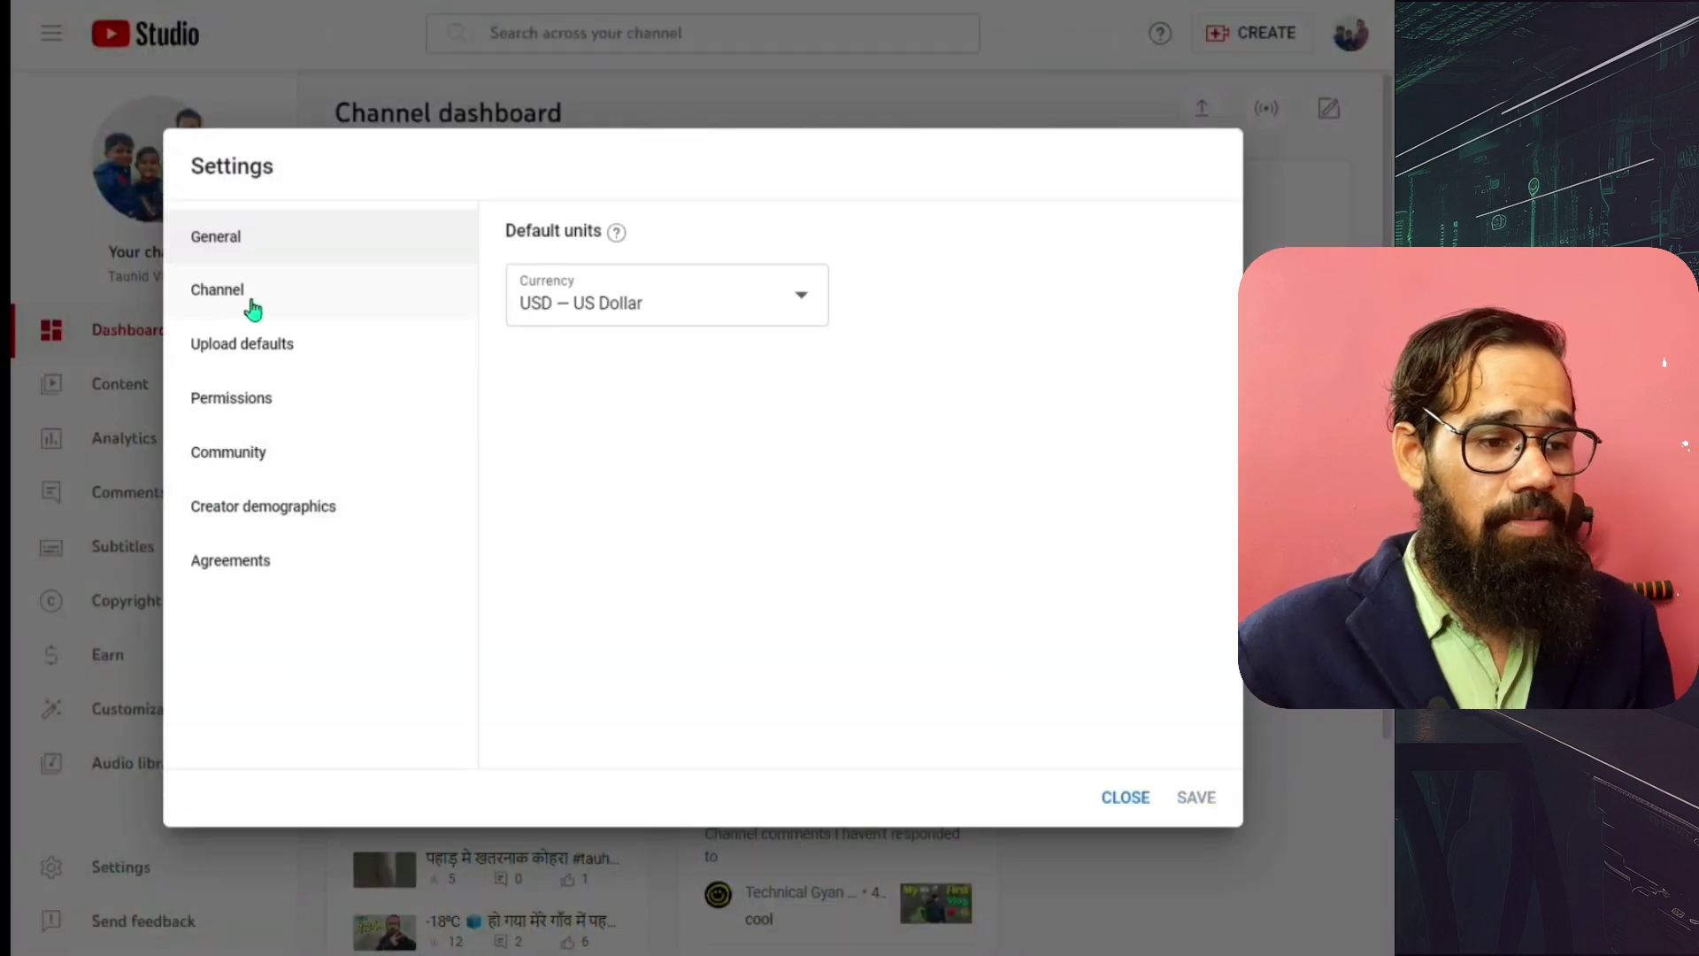
left_click(238, 312)
left_click(706, 259)
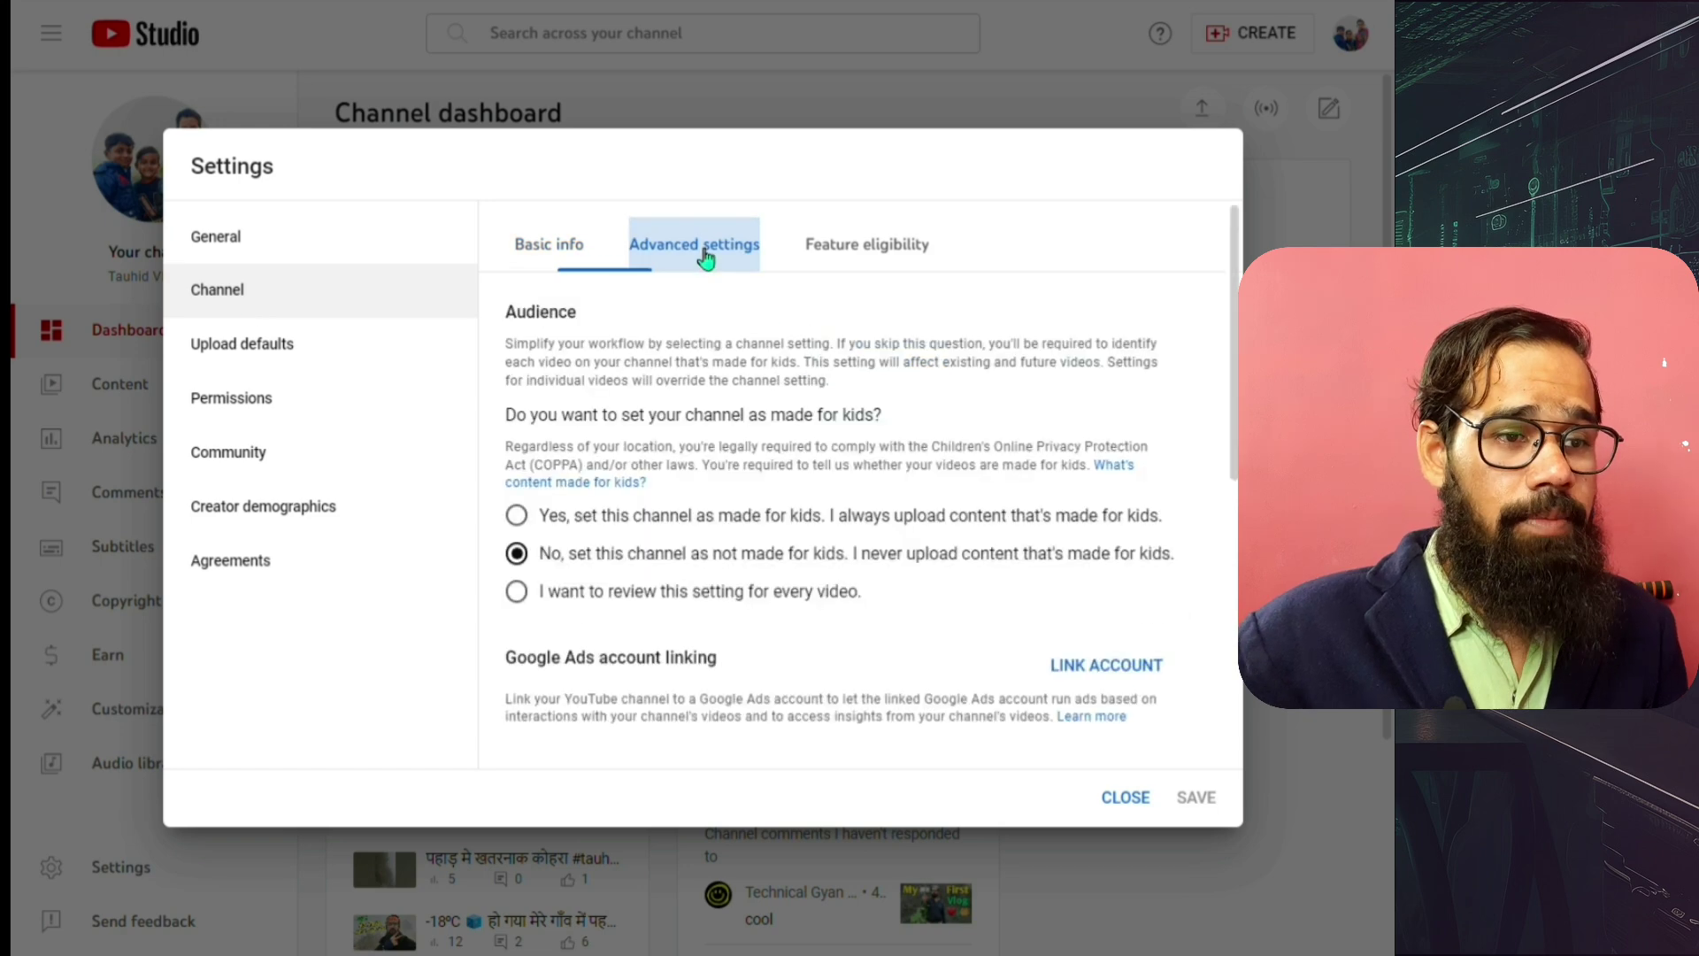
scroll(692, 612, "down", 5)
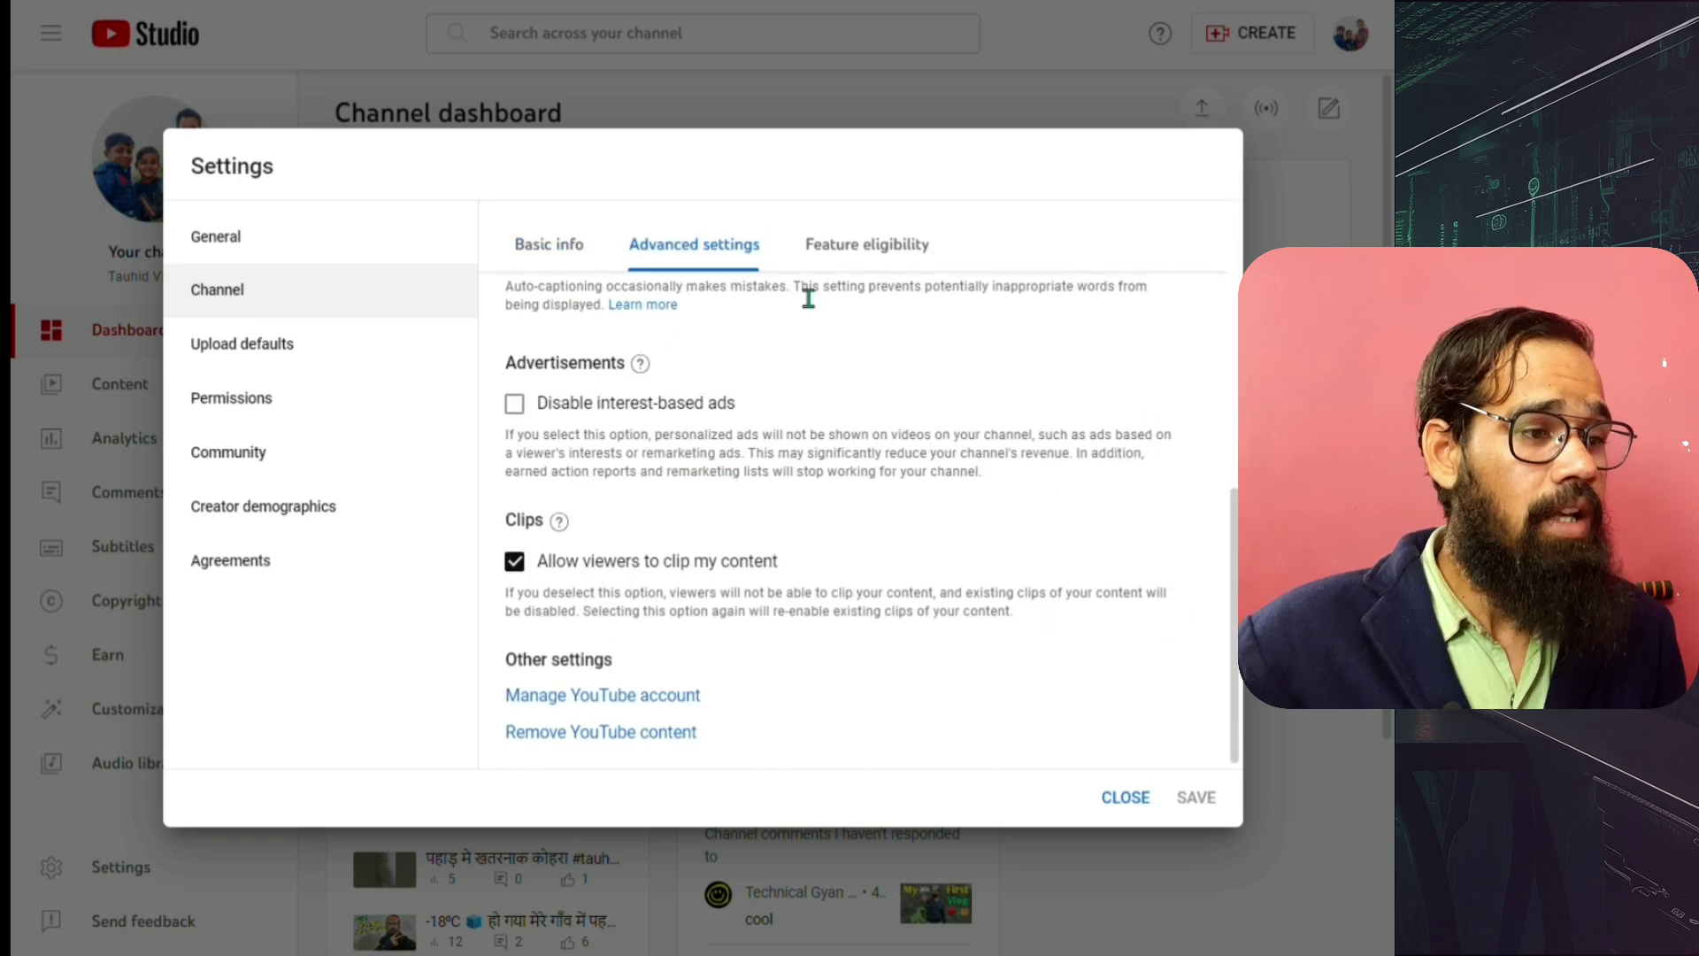
left_click(866, 244)
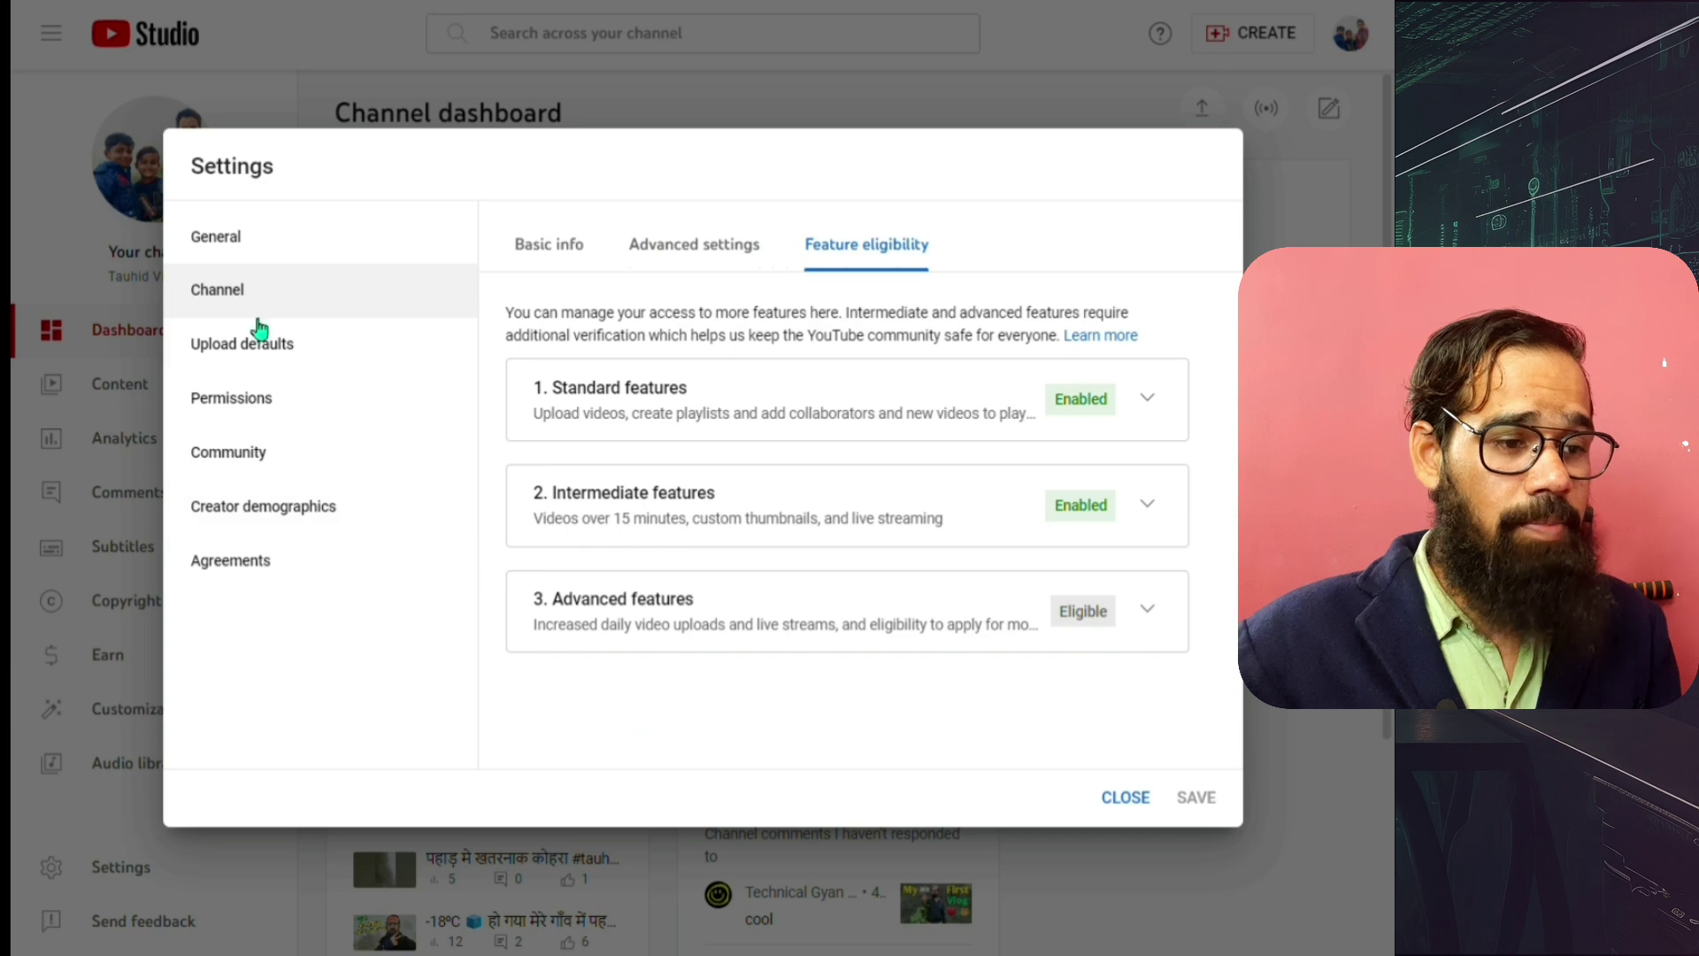
Check the basic upload defaults, including description, visibility and tags, and close the settings without changes.
left_click(262, 347)
scroll(852, 554, "down", 3)
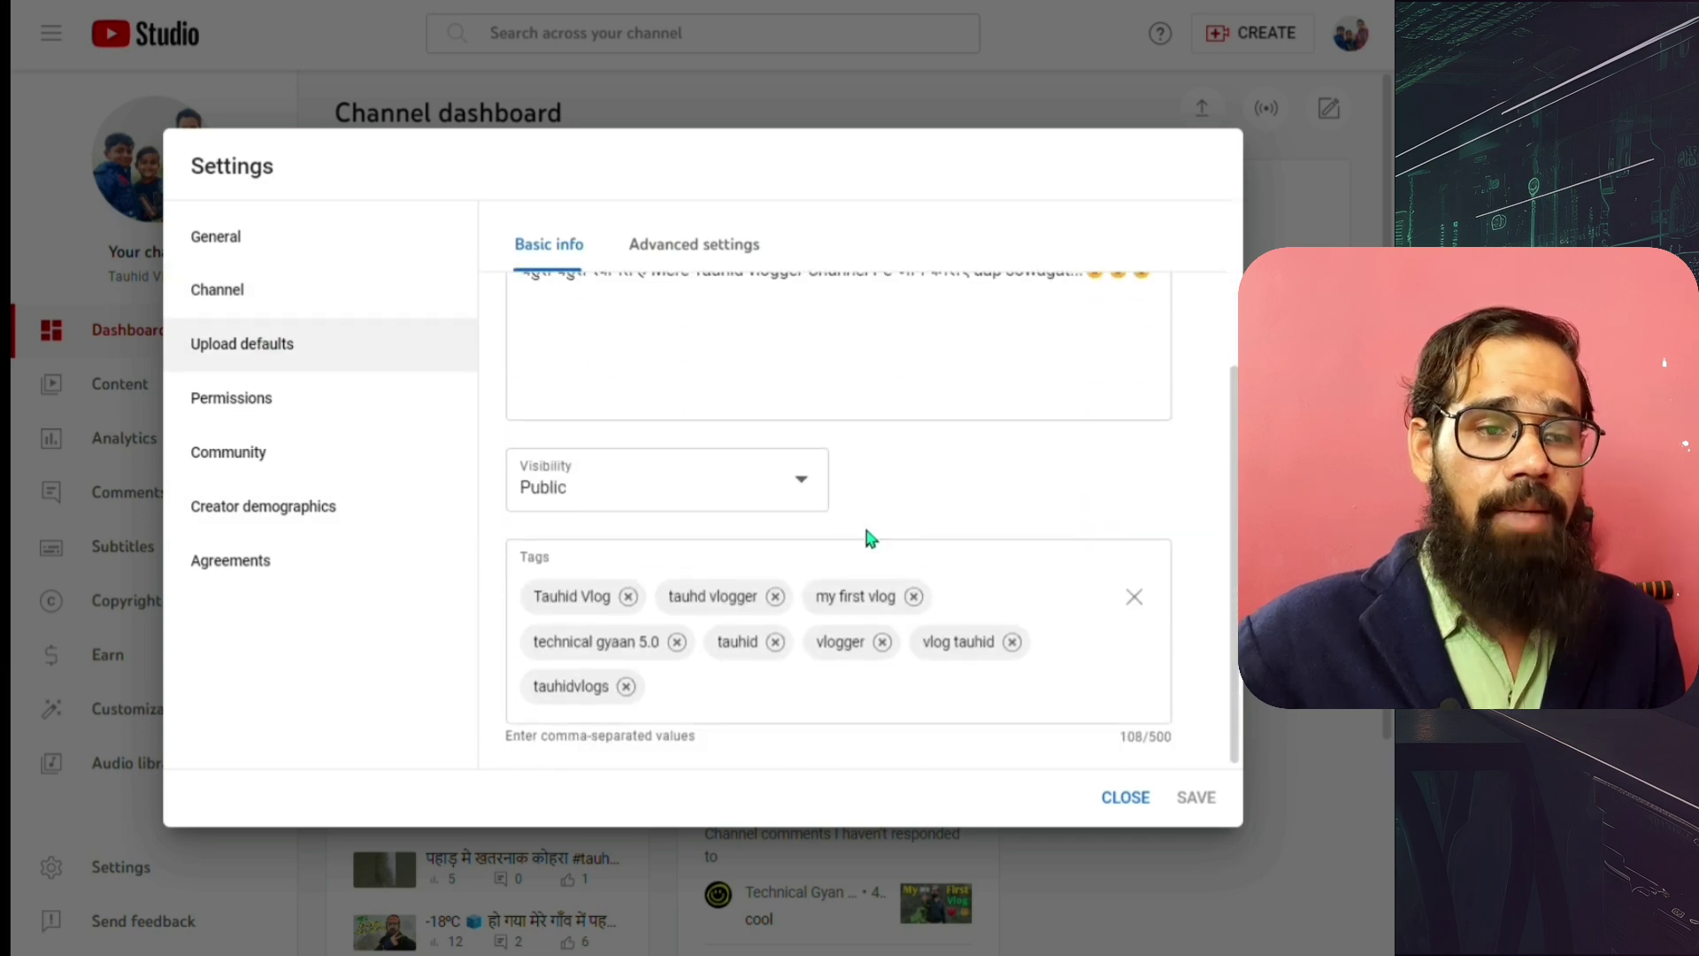
left_click(1126, 797)
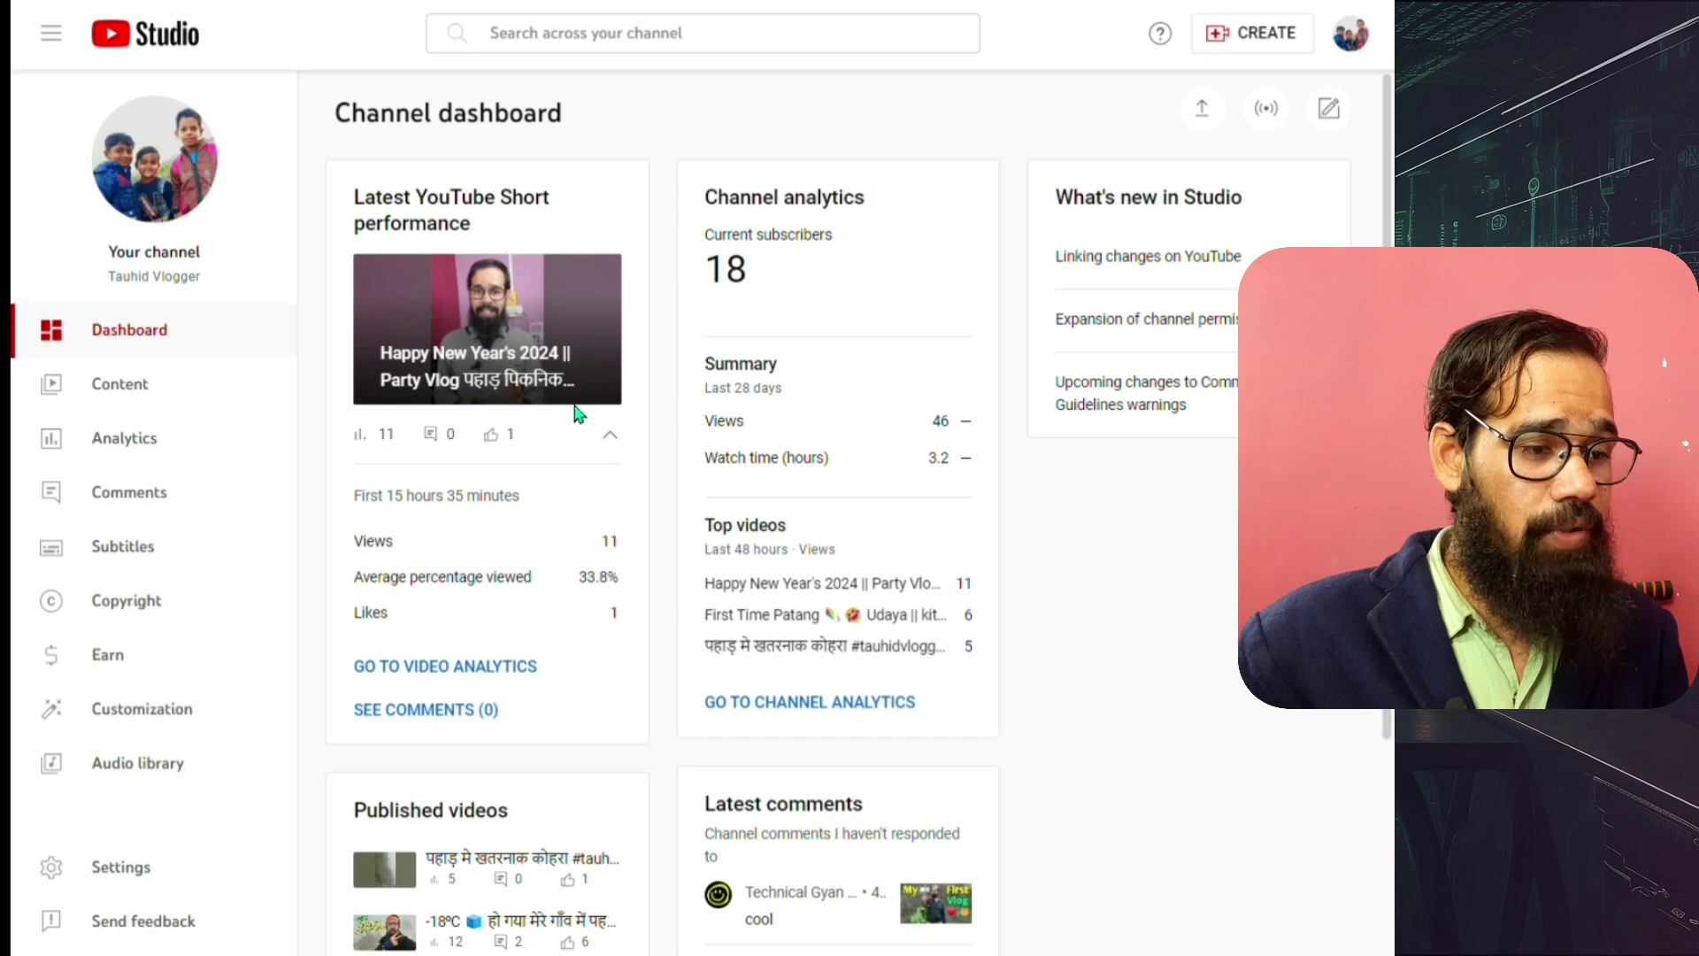
Open the details of the published -18ºC video from the dashboard and examine its description, hashtags and thumbnail.
scroll(577, 413, "down", 3)
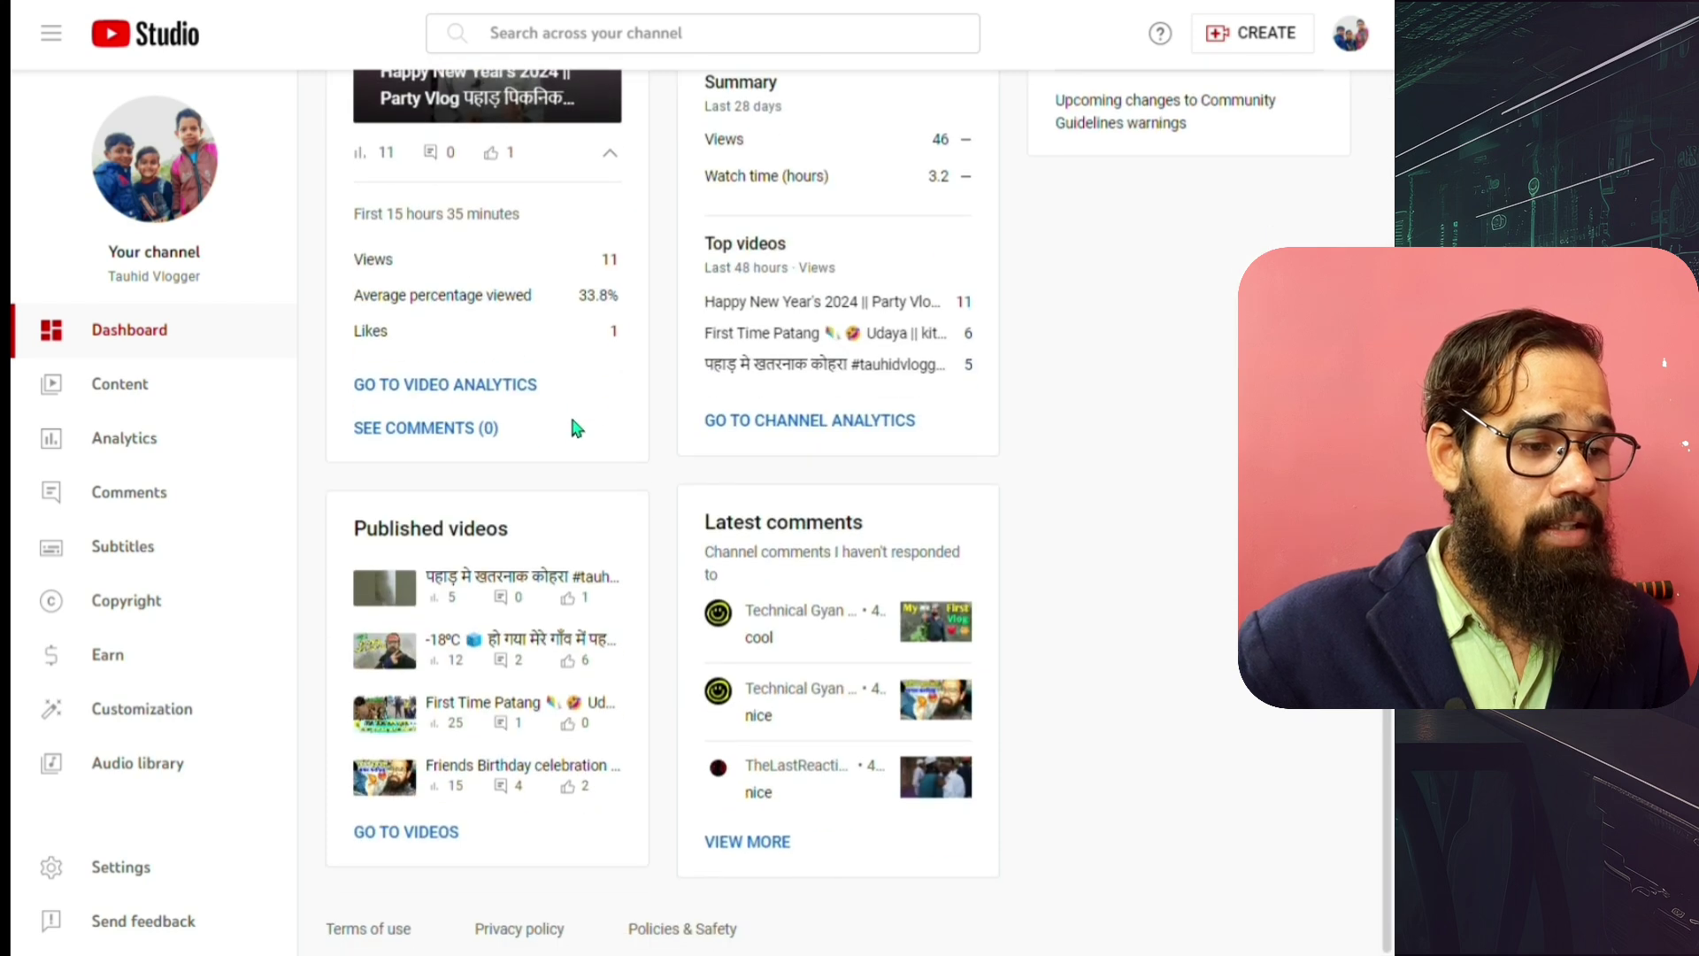
left_click(410, 670)
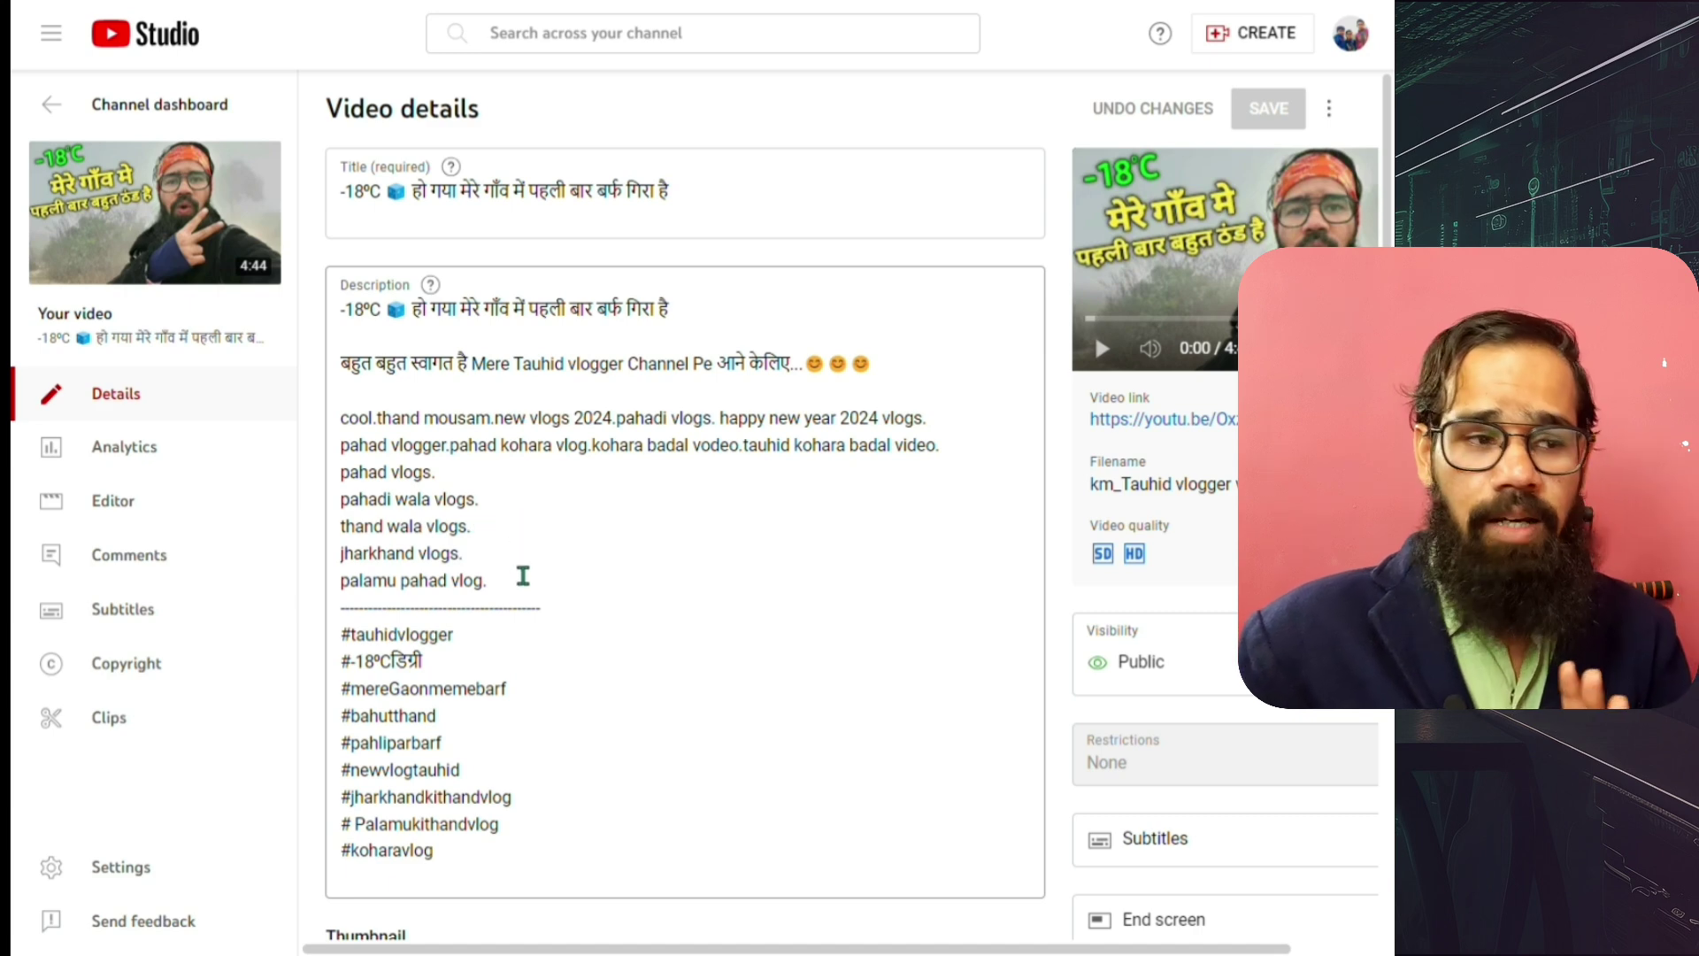
scroll(676, 609, "down", 3)
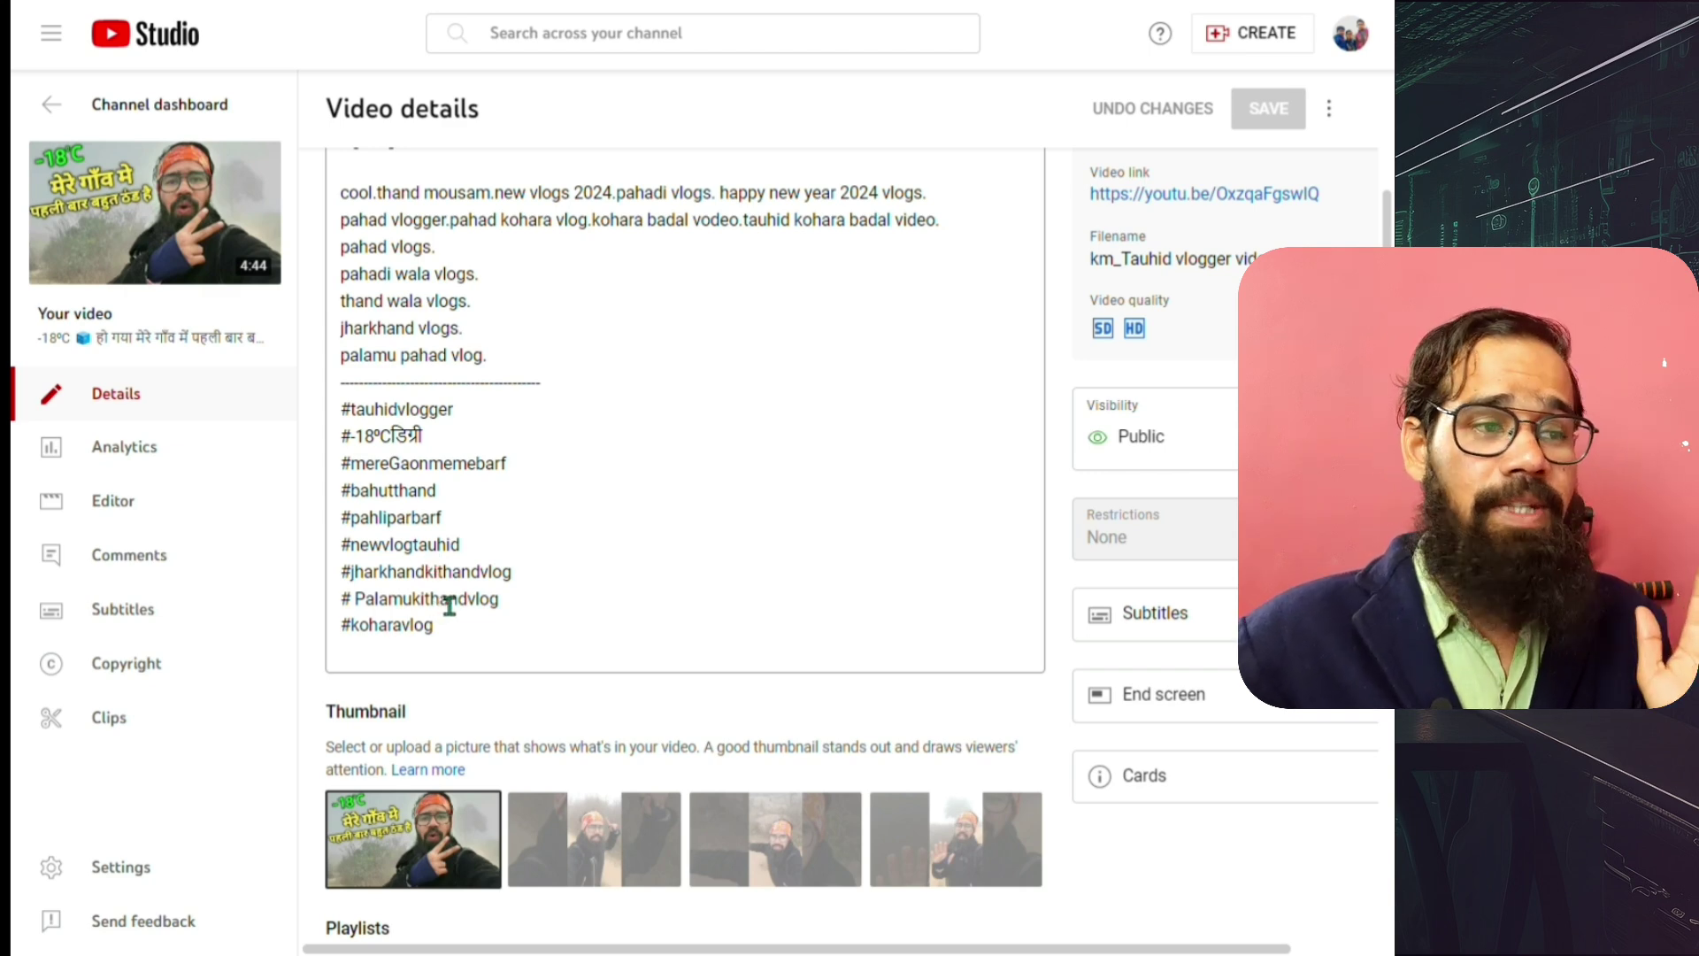
scroll(449, 606, "up", 2)
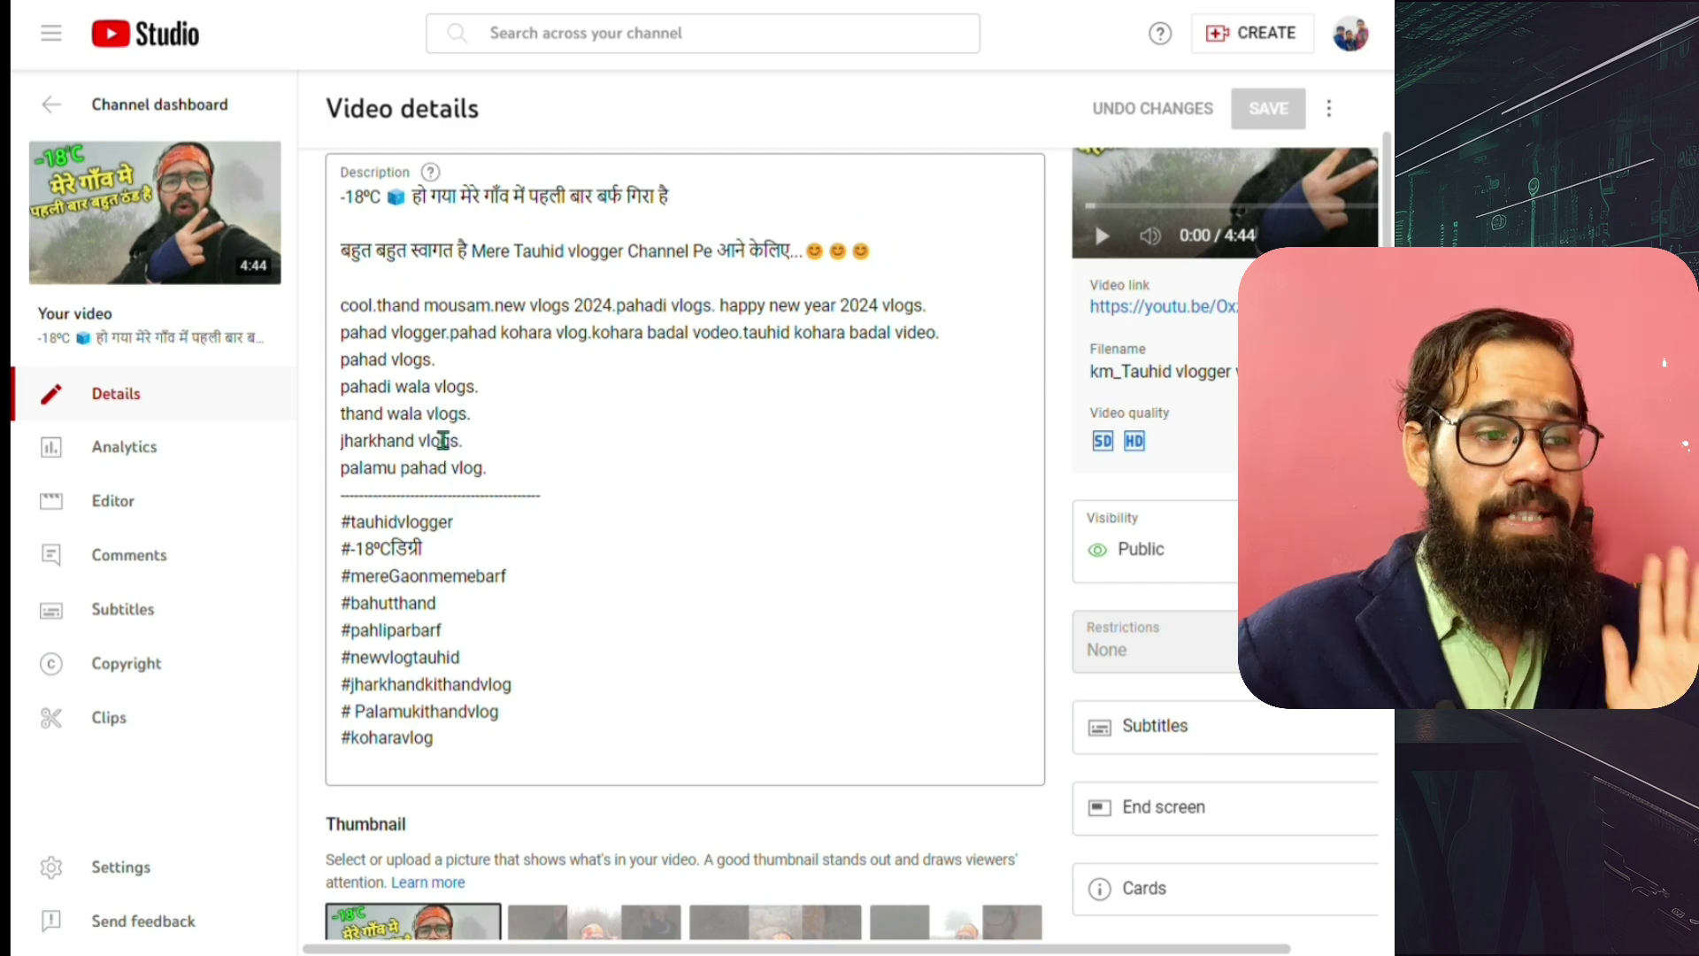